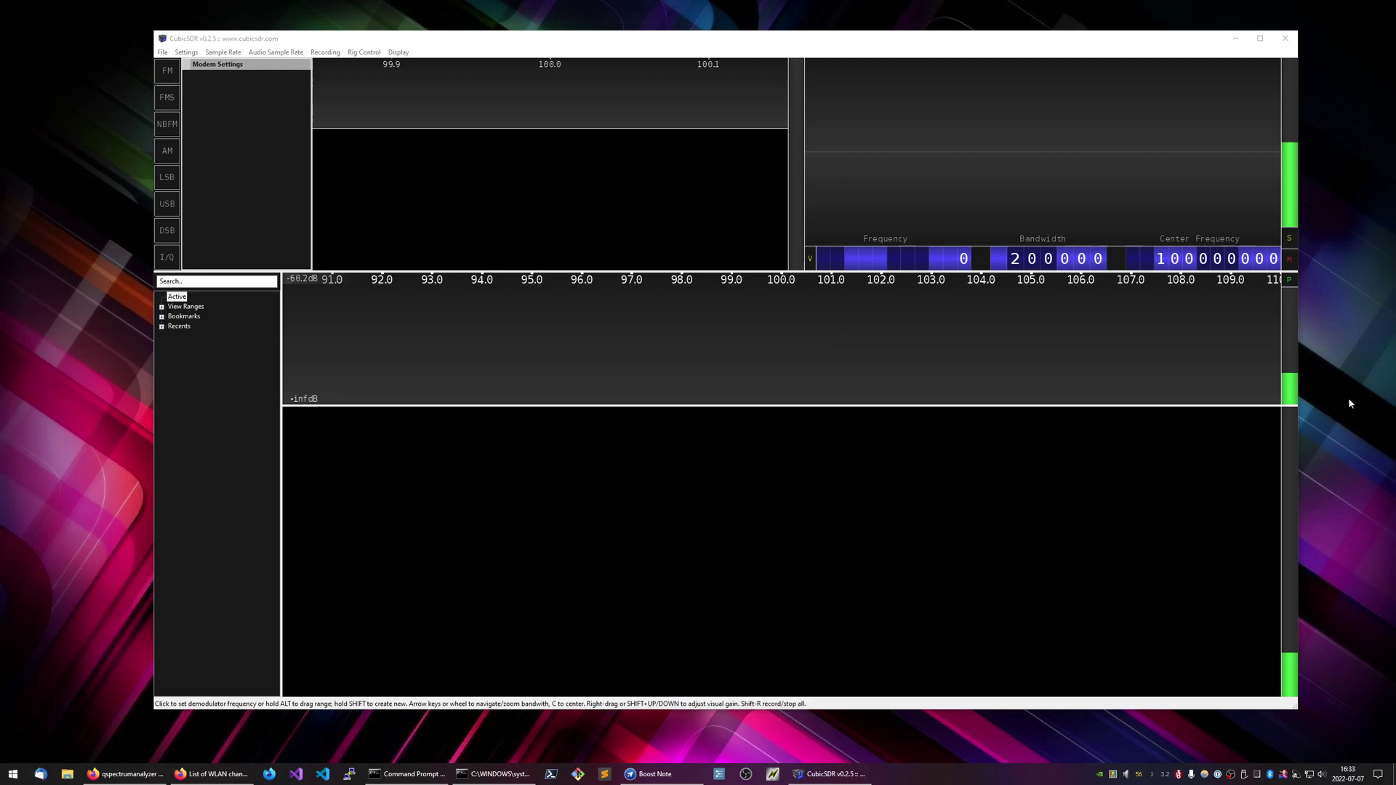
Bring the CubicSDR window forward, reposition it, and look through the File menu
click(911, 52)
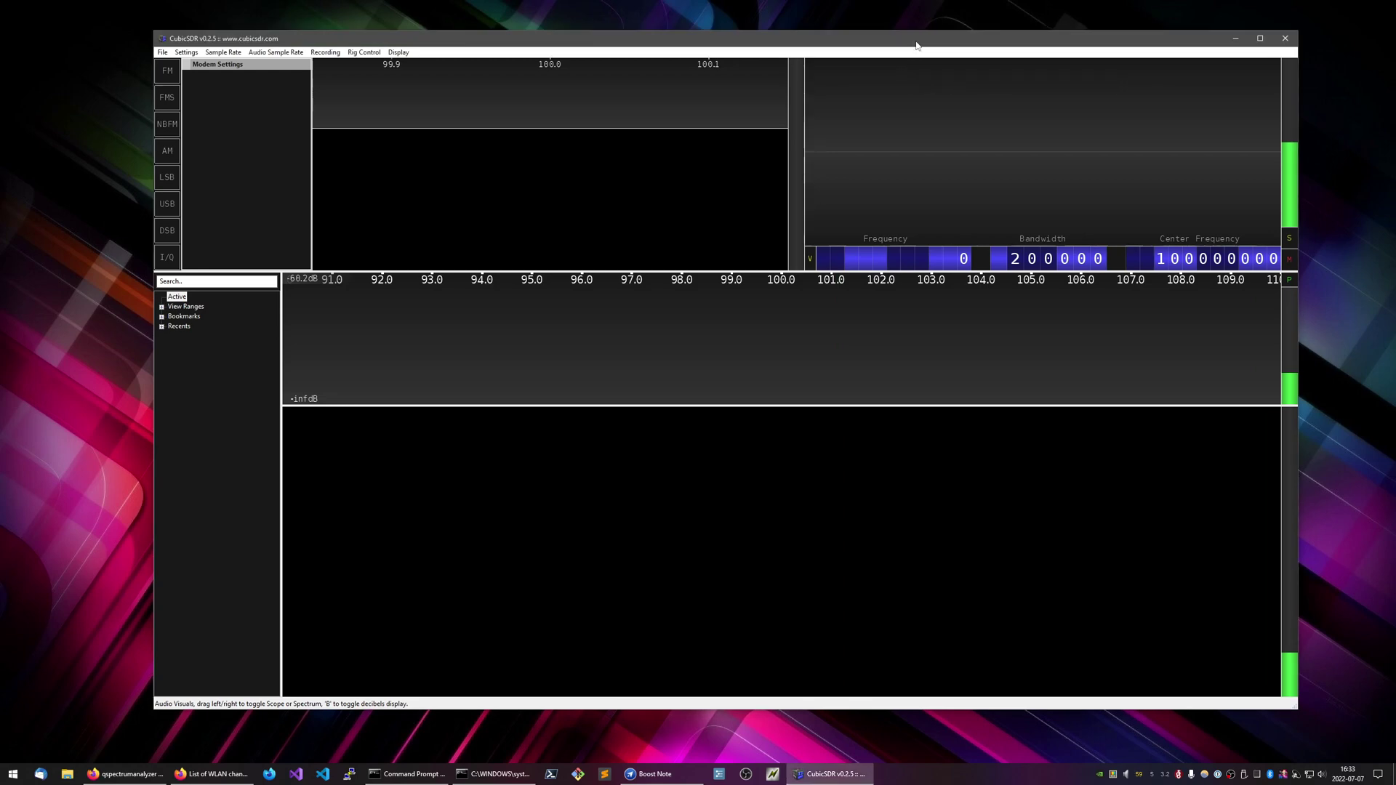
drag(492, 46, 561, 70)
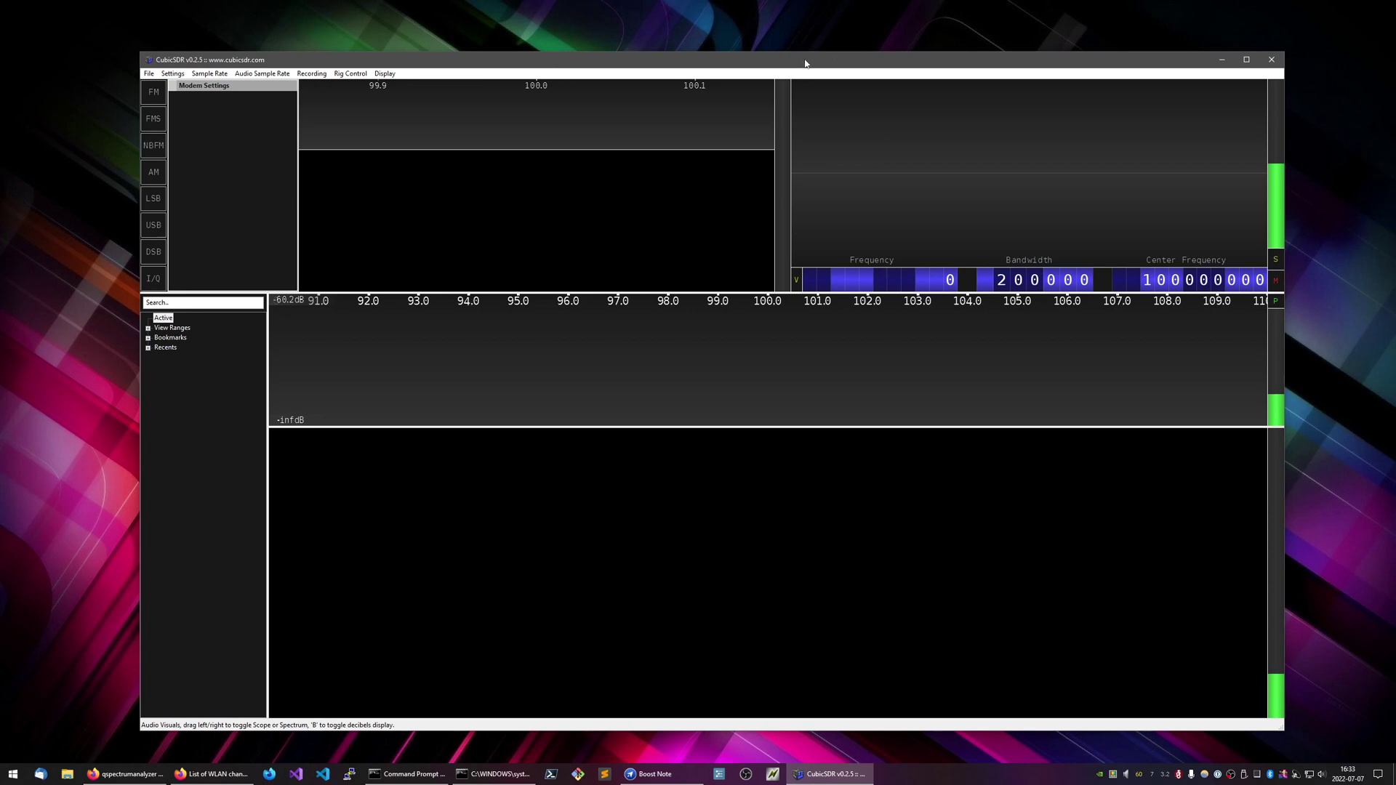
drag(805, 63, 819, 71)
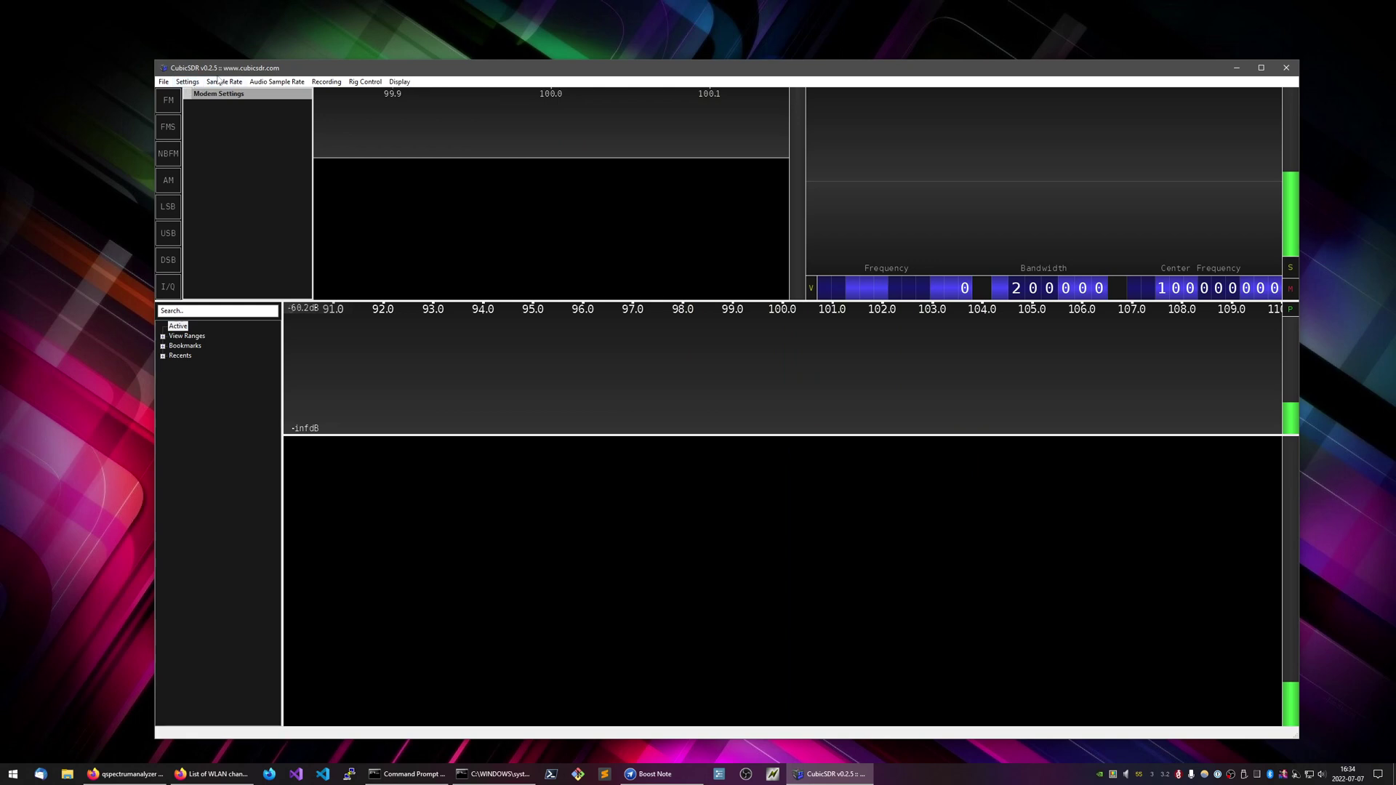
click(164, 81)
click(200, 113)
click(163, 82)
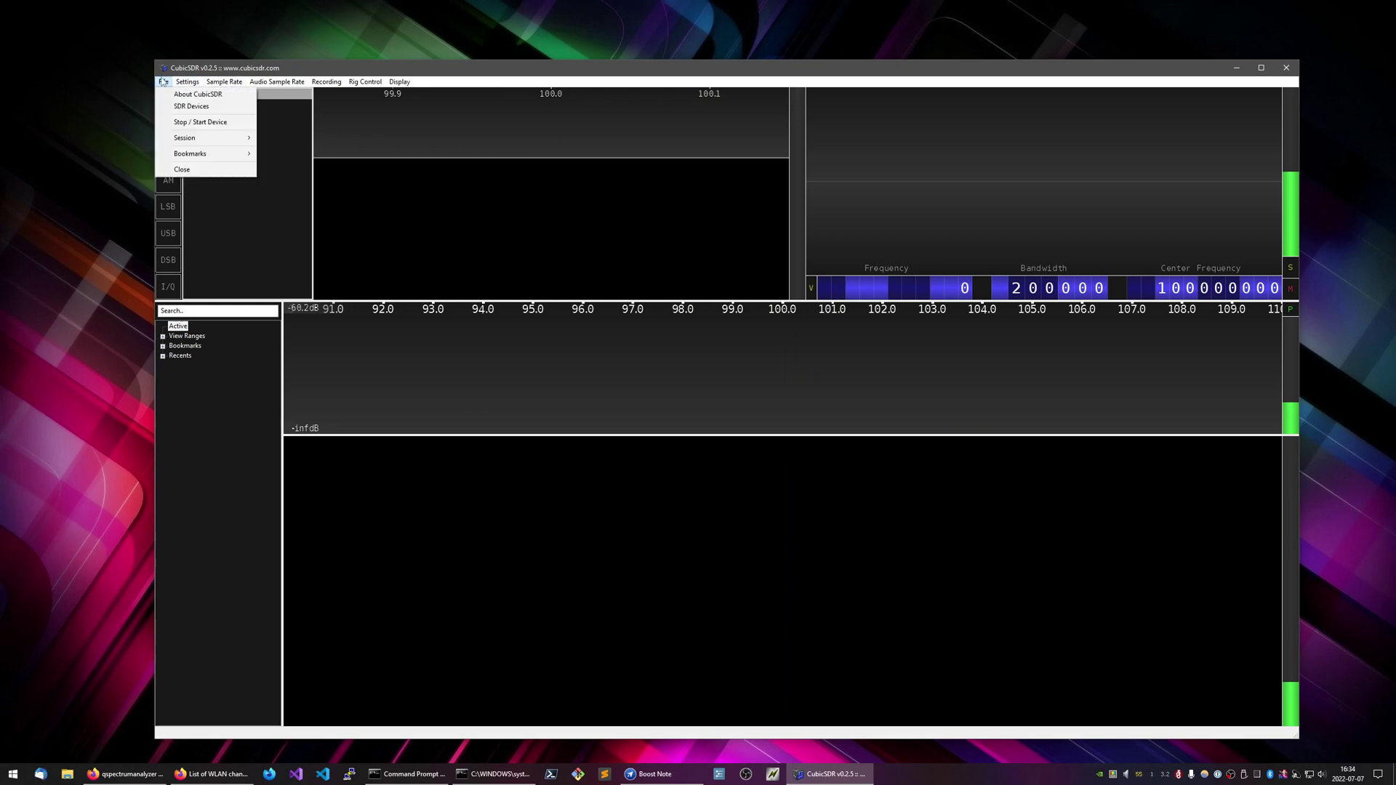
click(200, 121)
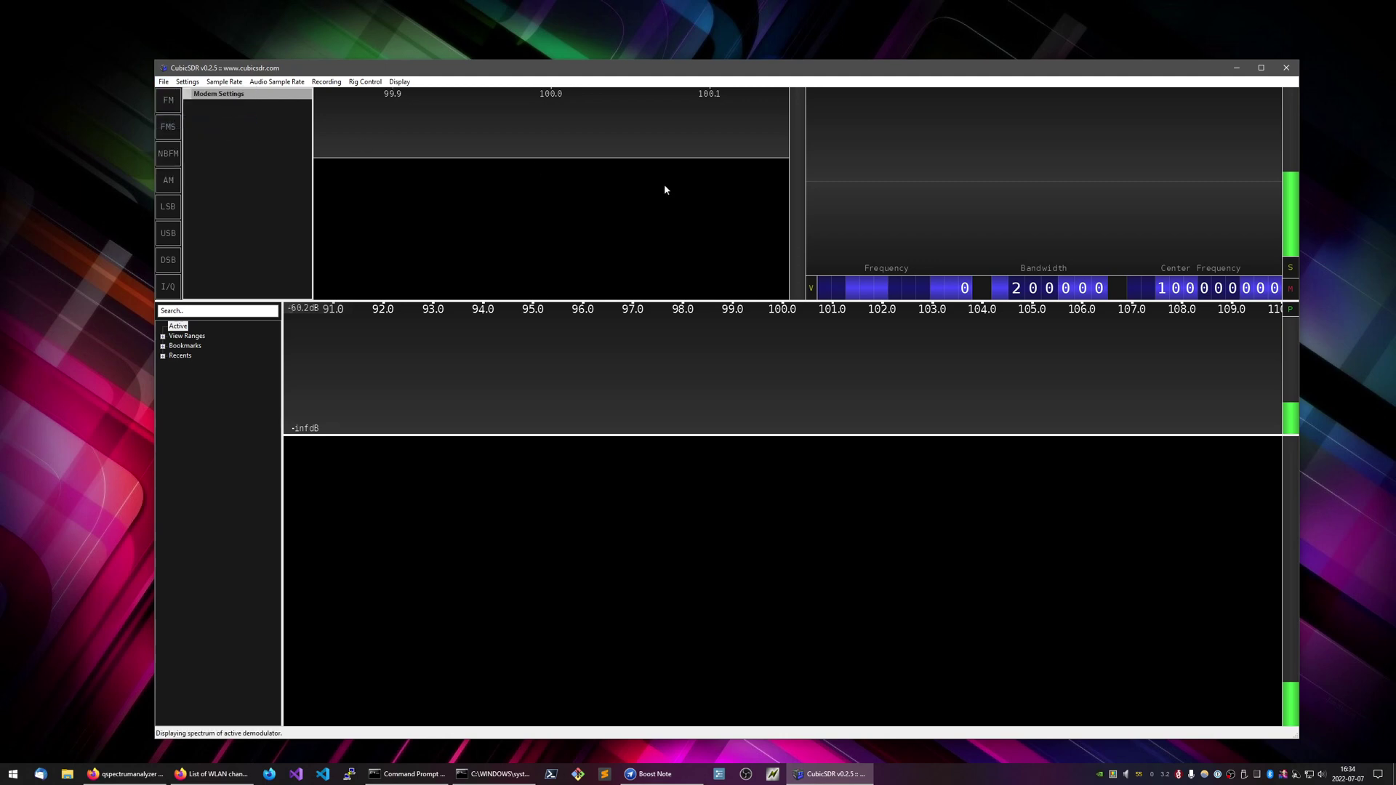
Select the HackRF One at a 20MHz sample rate and start streaming
click(164, 81)
click(193, 113)
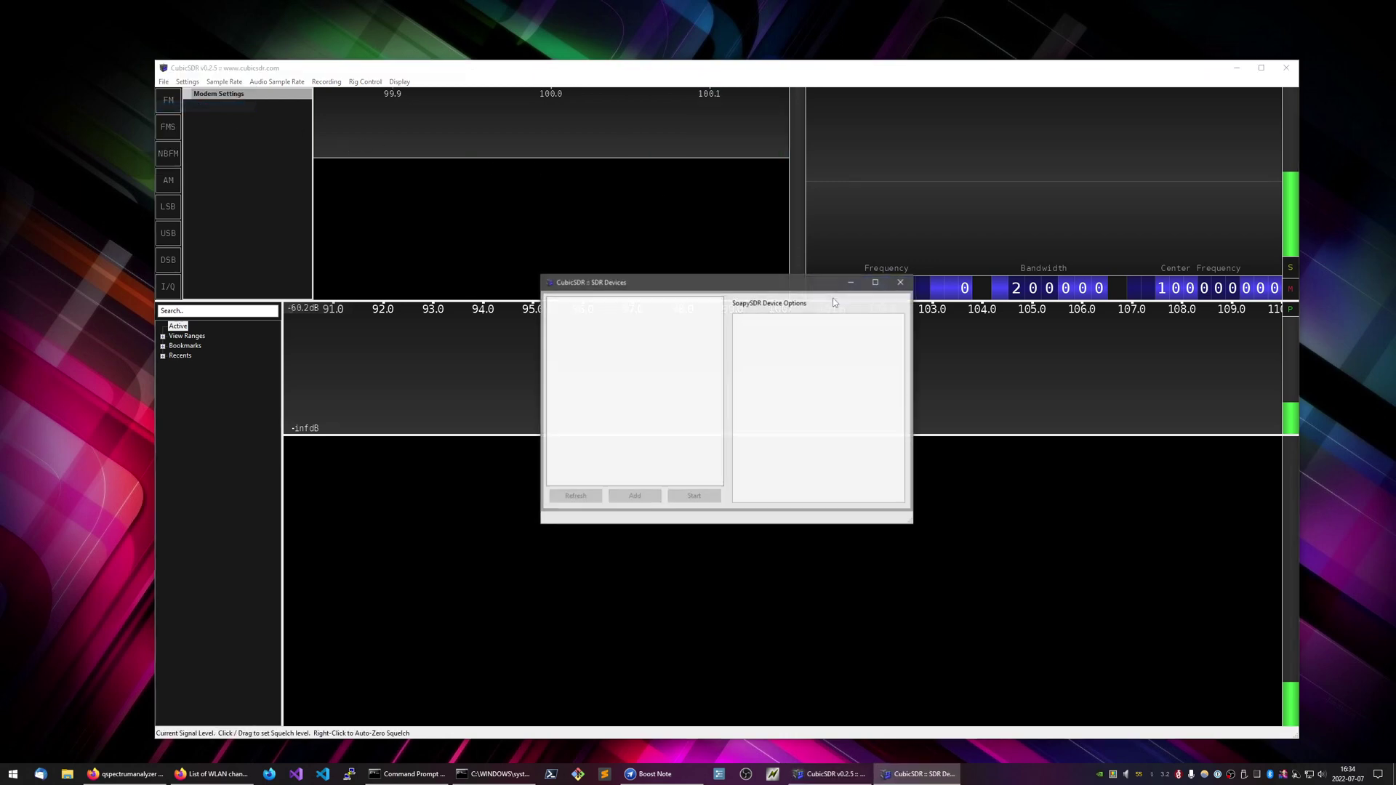
click(634, 429)
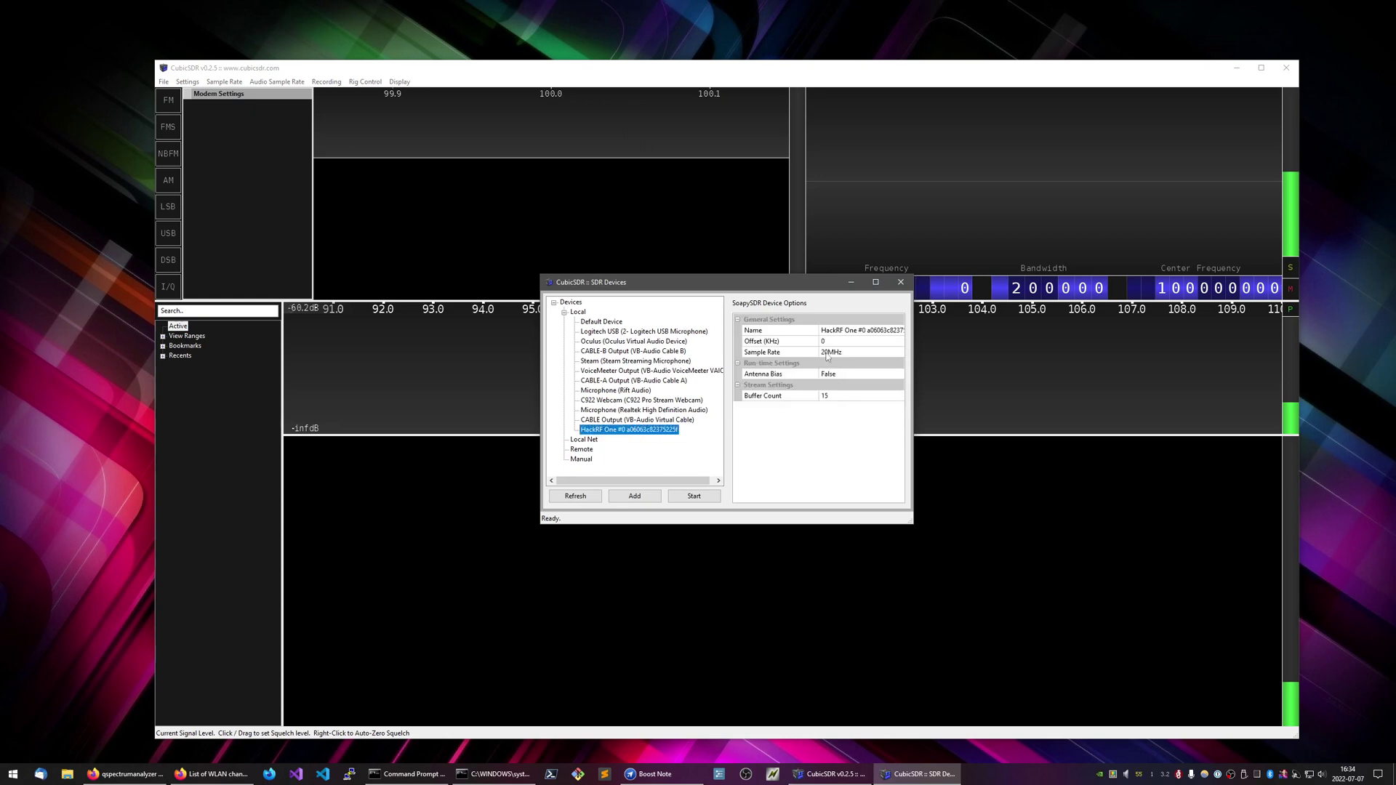
click(853, 355)
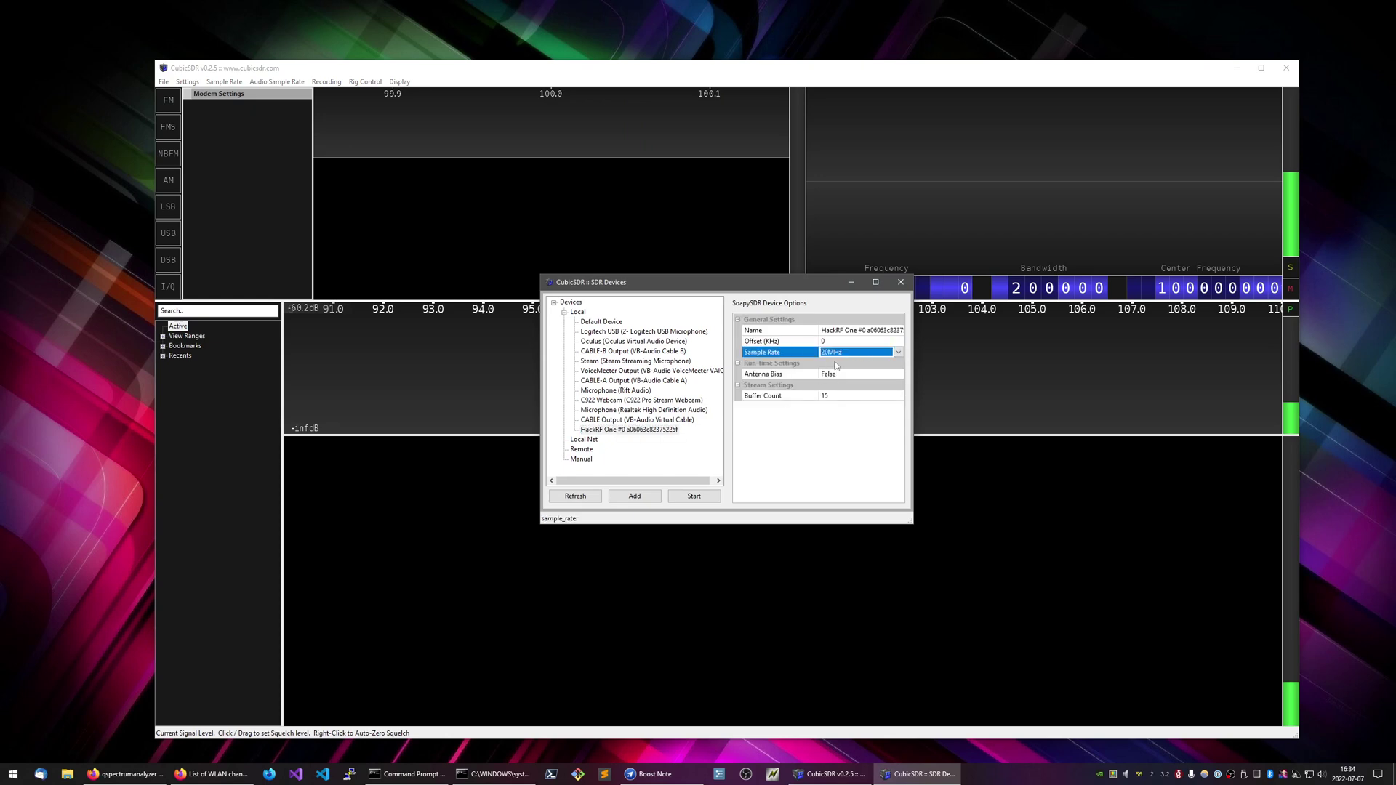
click(853, 355)
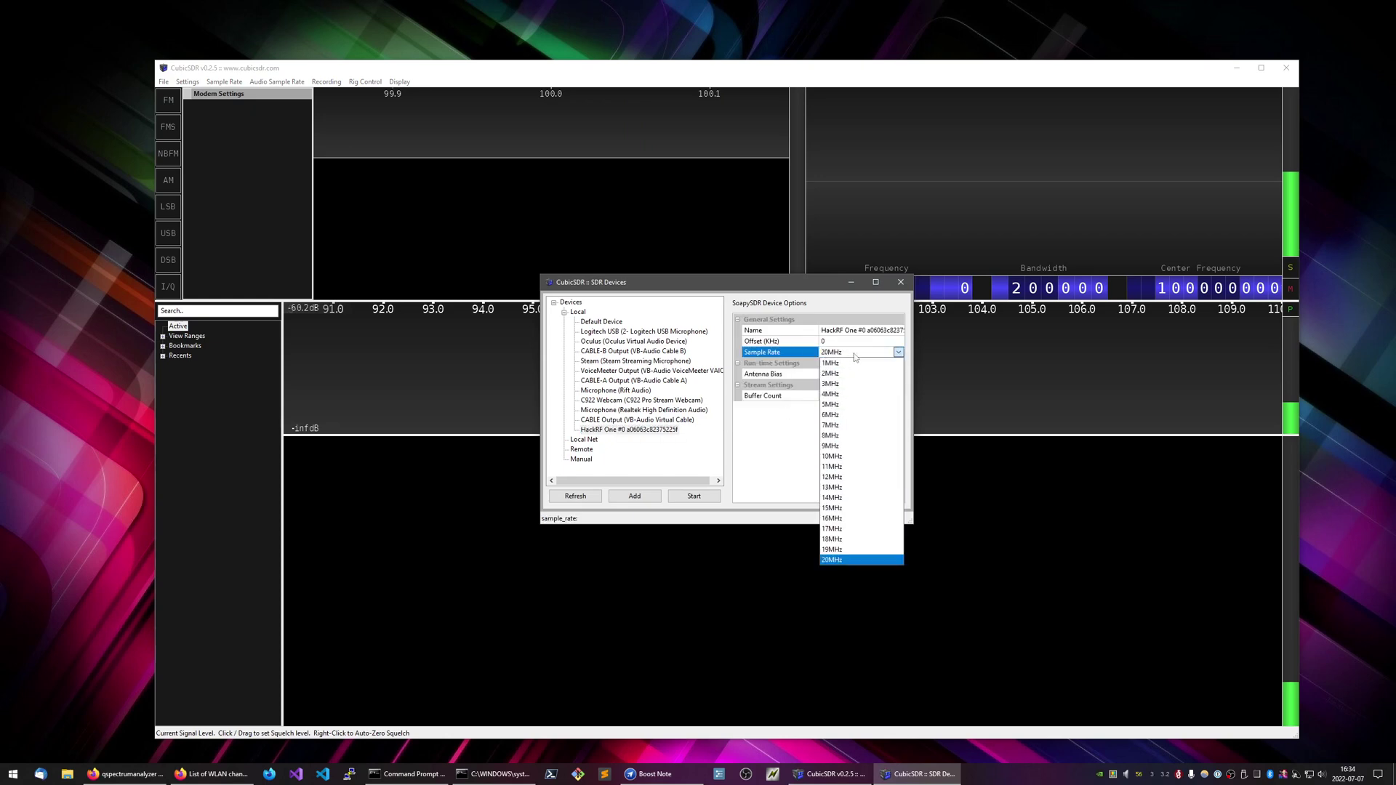
click(844, 560)
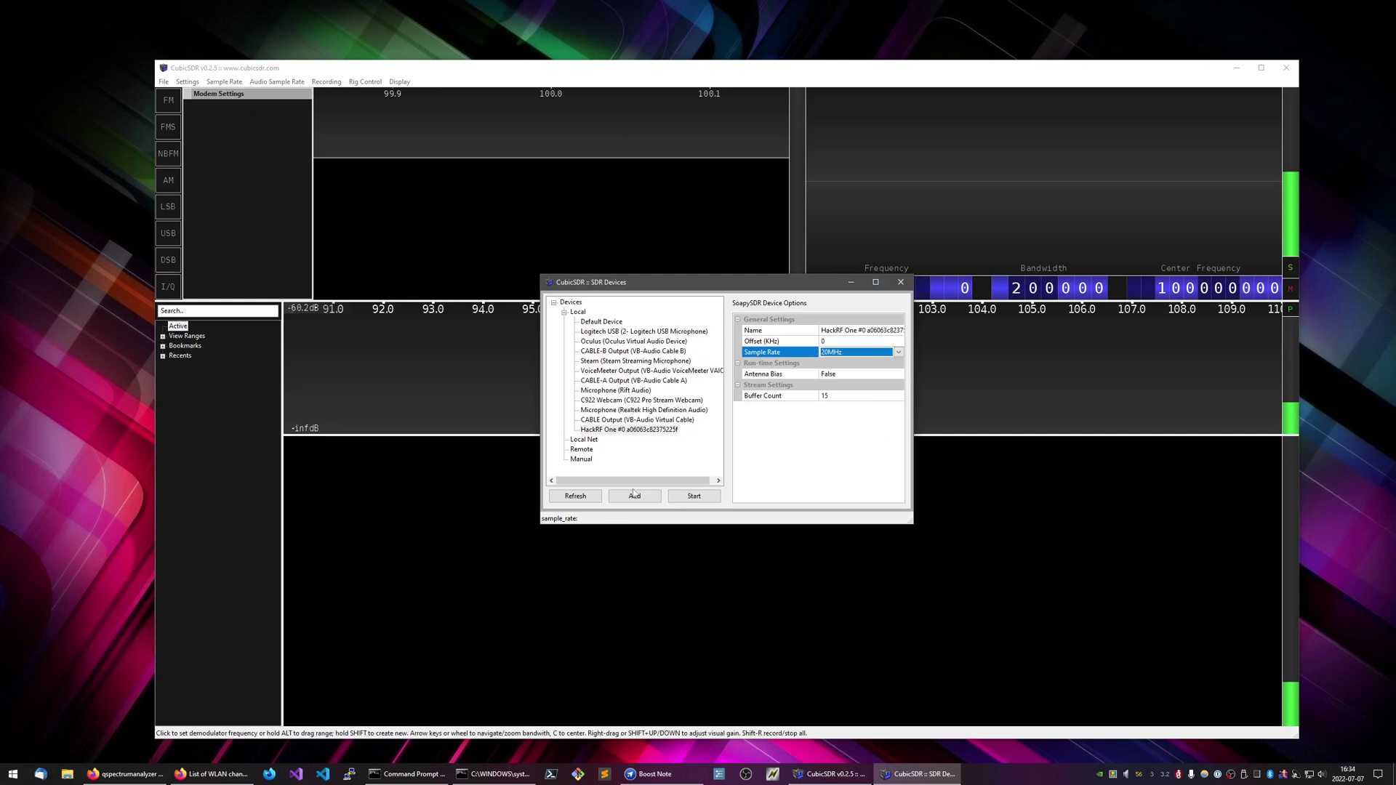
click(694, 496)
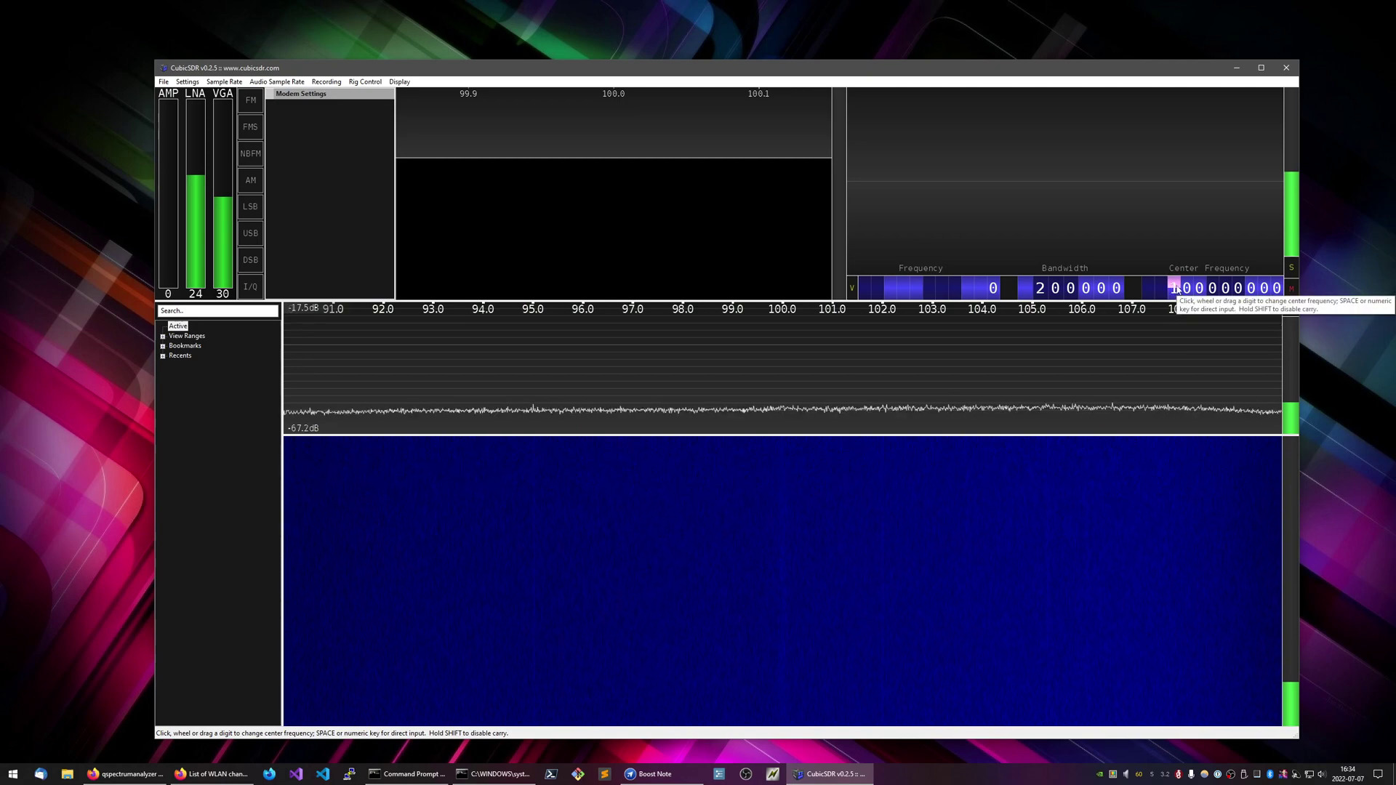
Raise the Center Frequency from 100000000 to 460000000 Hz
scroll(1176, 288, up, 3)
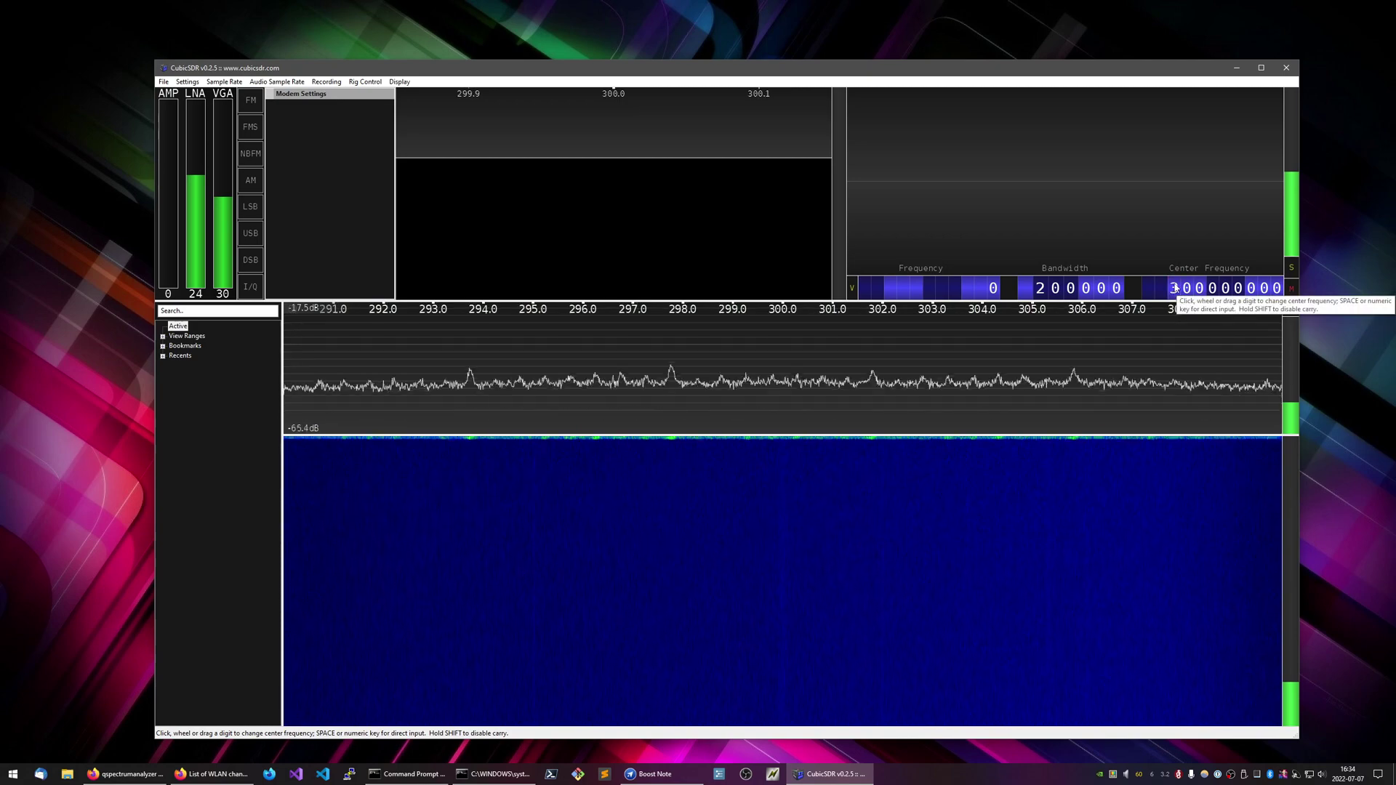
scroll(1187, 288, up, 1)
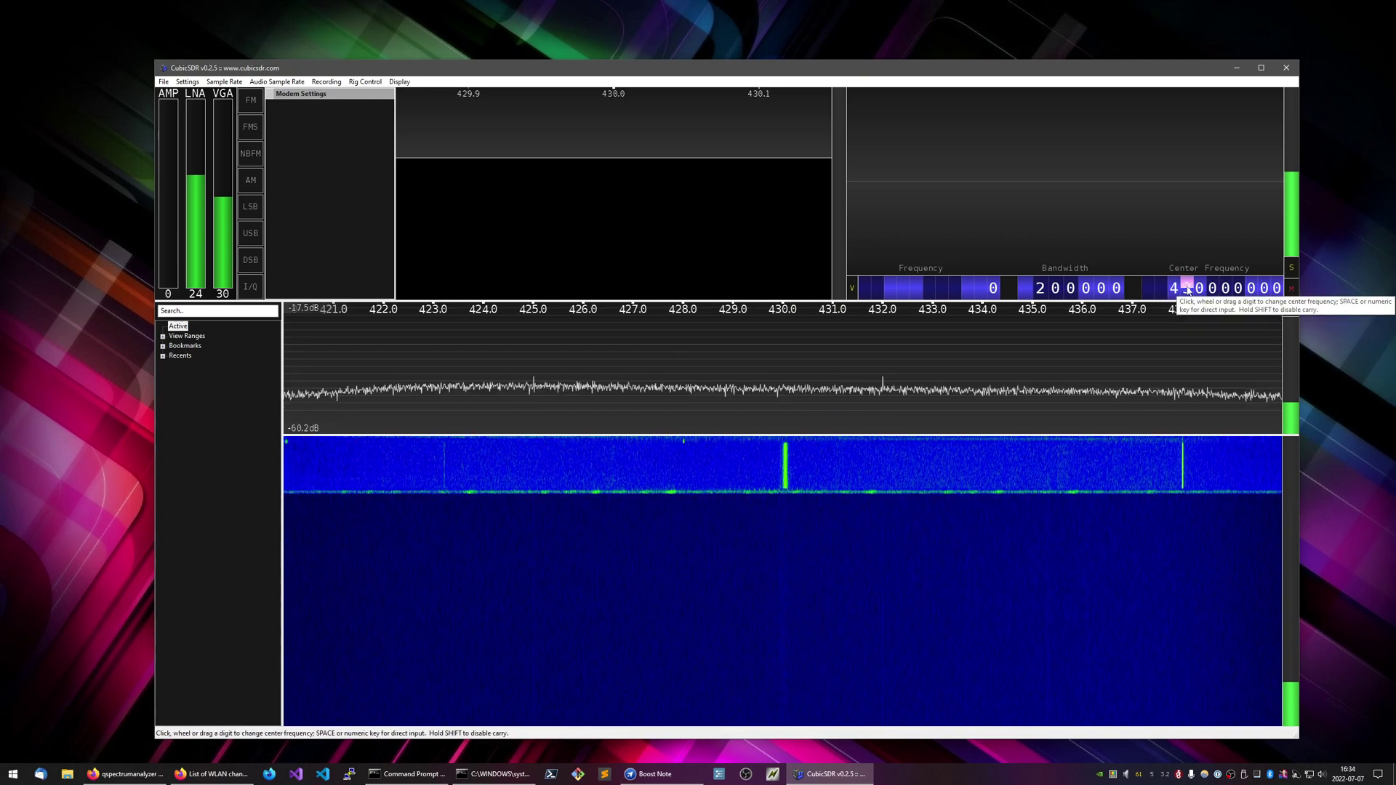
scroll(1187, 288, up, 5)
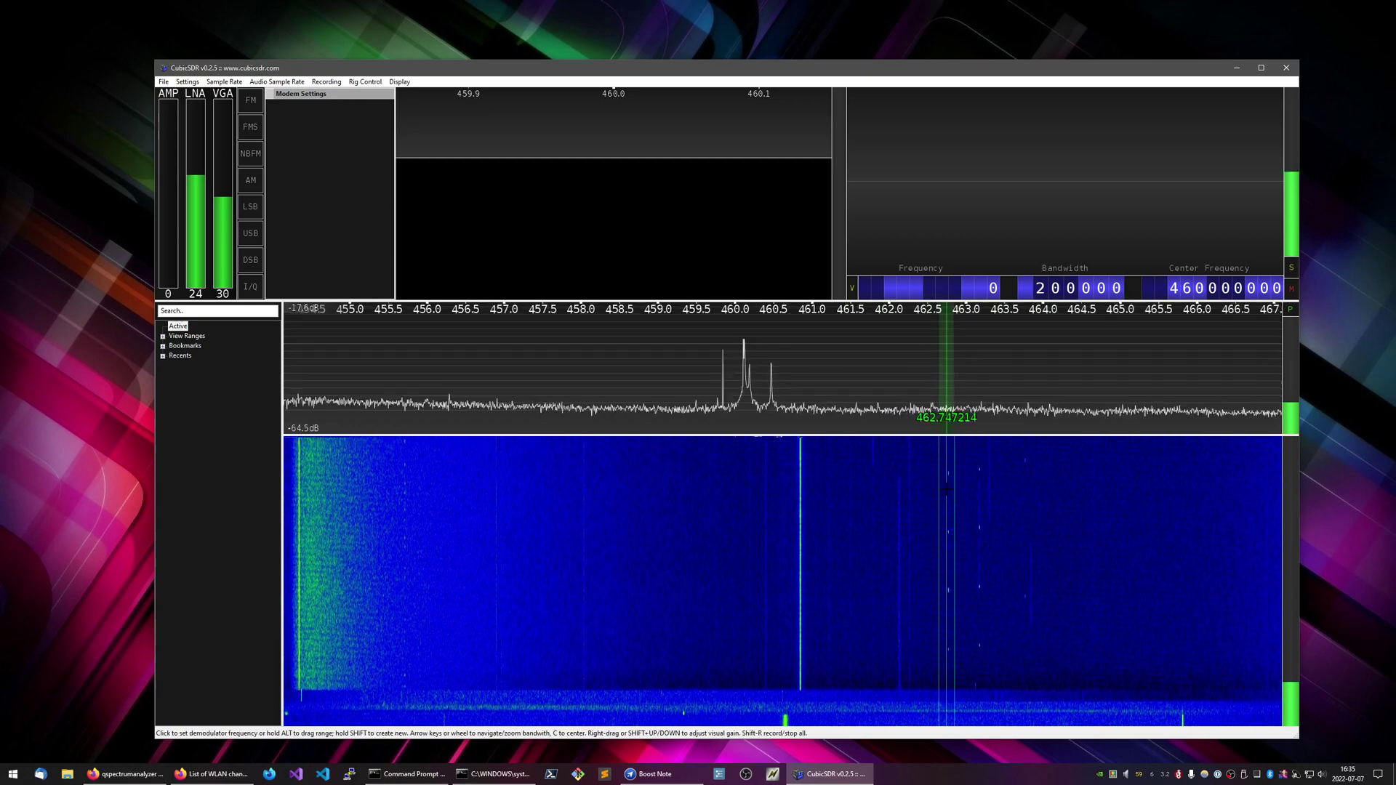
Zoom into the spectrum, switch to NBFM with 12500 Hz bandwidth, then zoom back out
scroll(938, 387, up, 5)
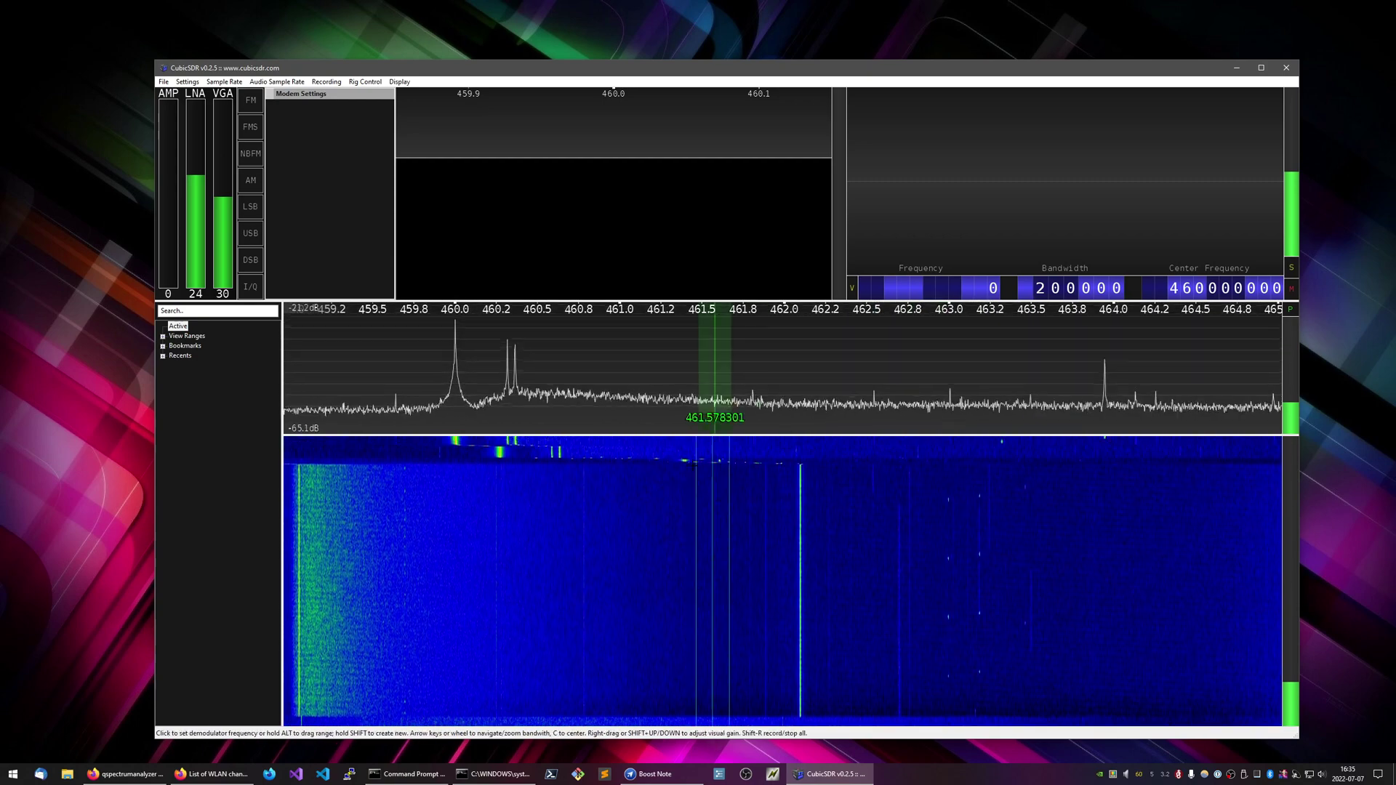
click(260, 167)
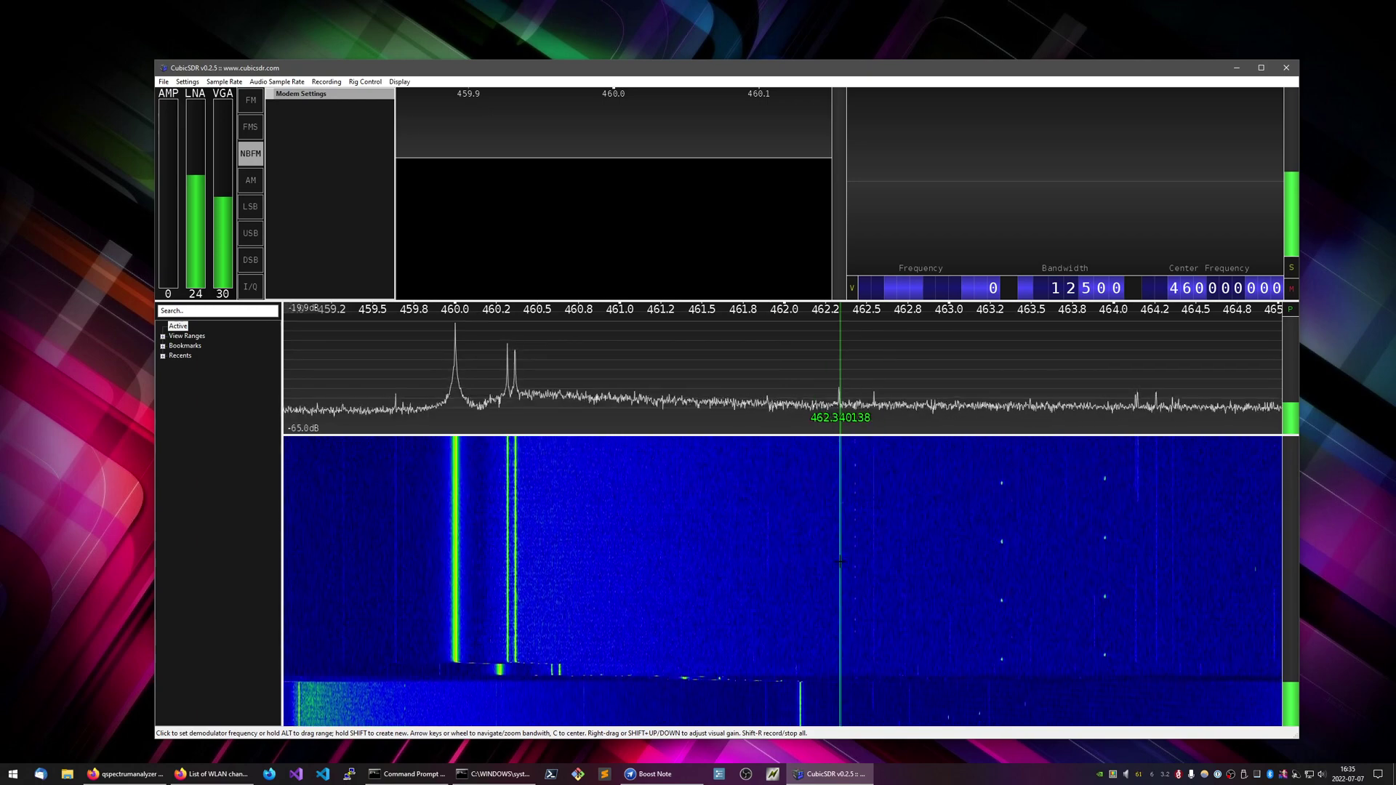
scroll(840, 561, down, 5)
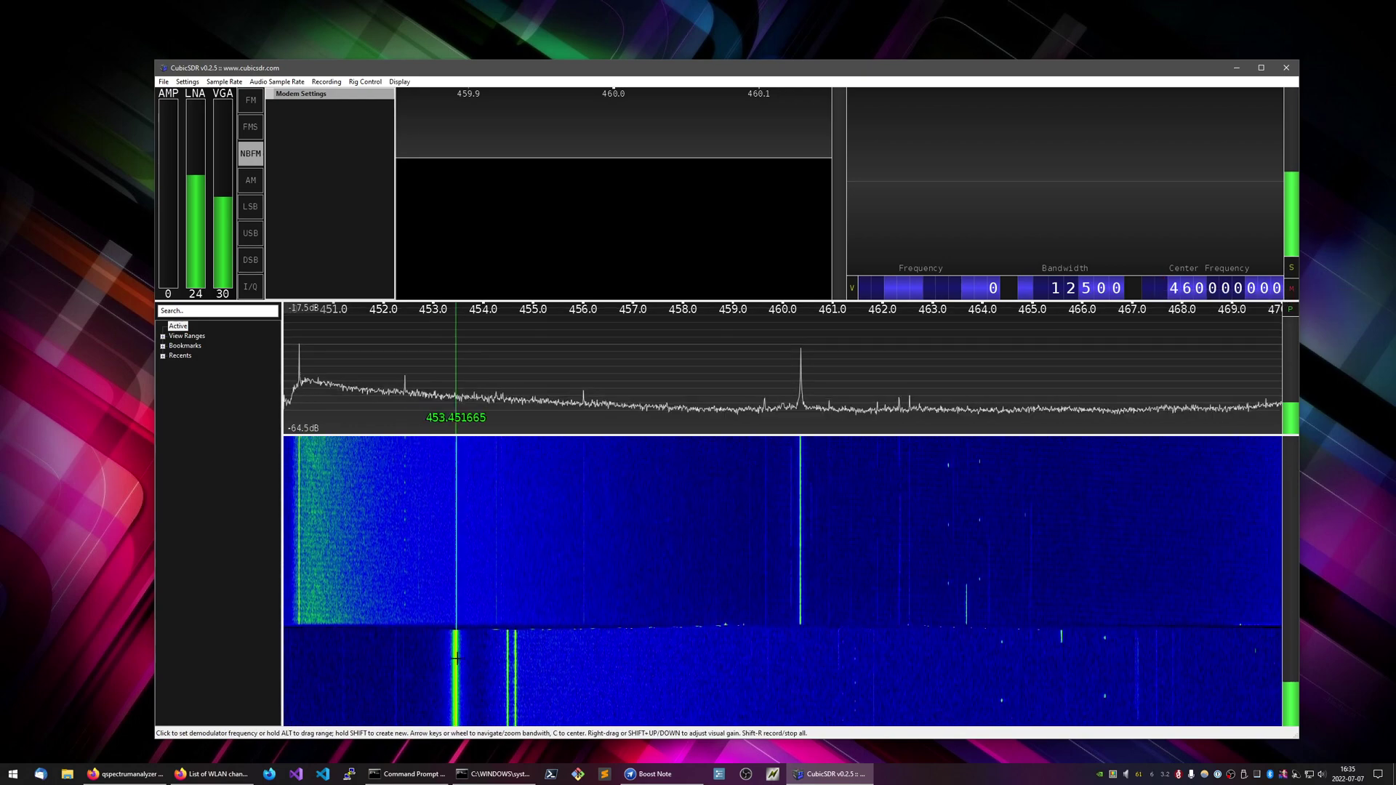
Move the receiver window aside and bring the Wikipedia List of WLAN channels page forward
drag(918, 67, 799, 41)
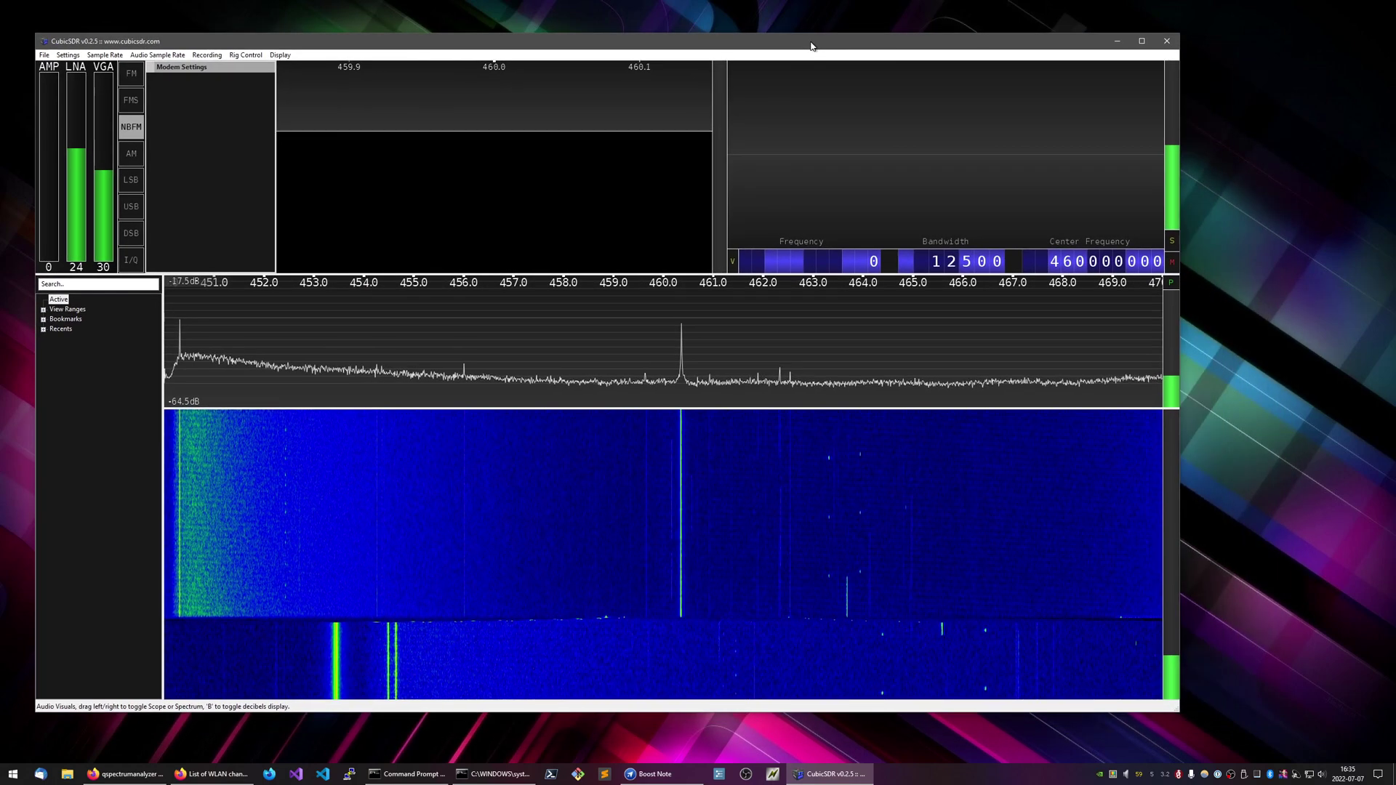
click(212, 773)
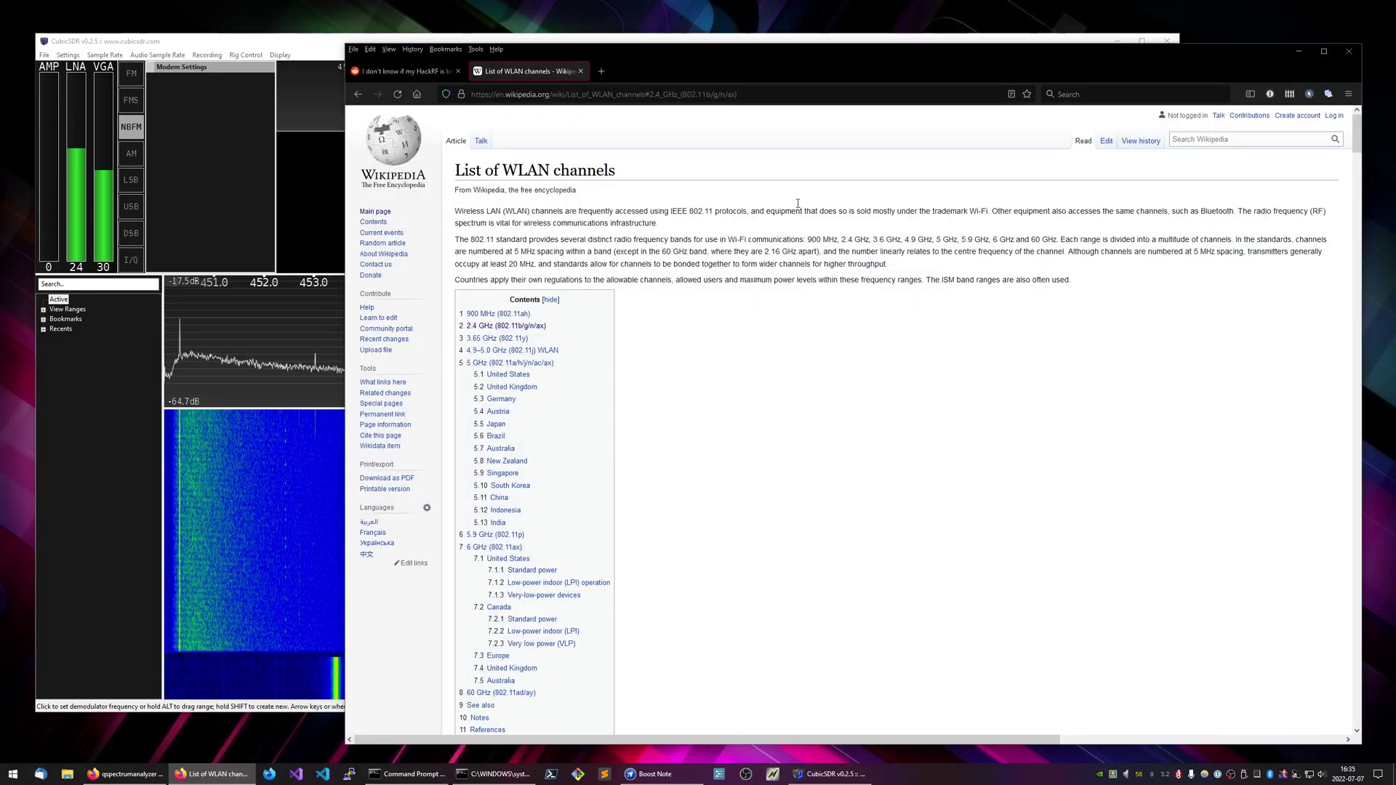
triple_click(474, 175)
drag(661, 179, 600, 173)
click(600, 173)
drag(912, 58, 945, 64)
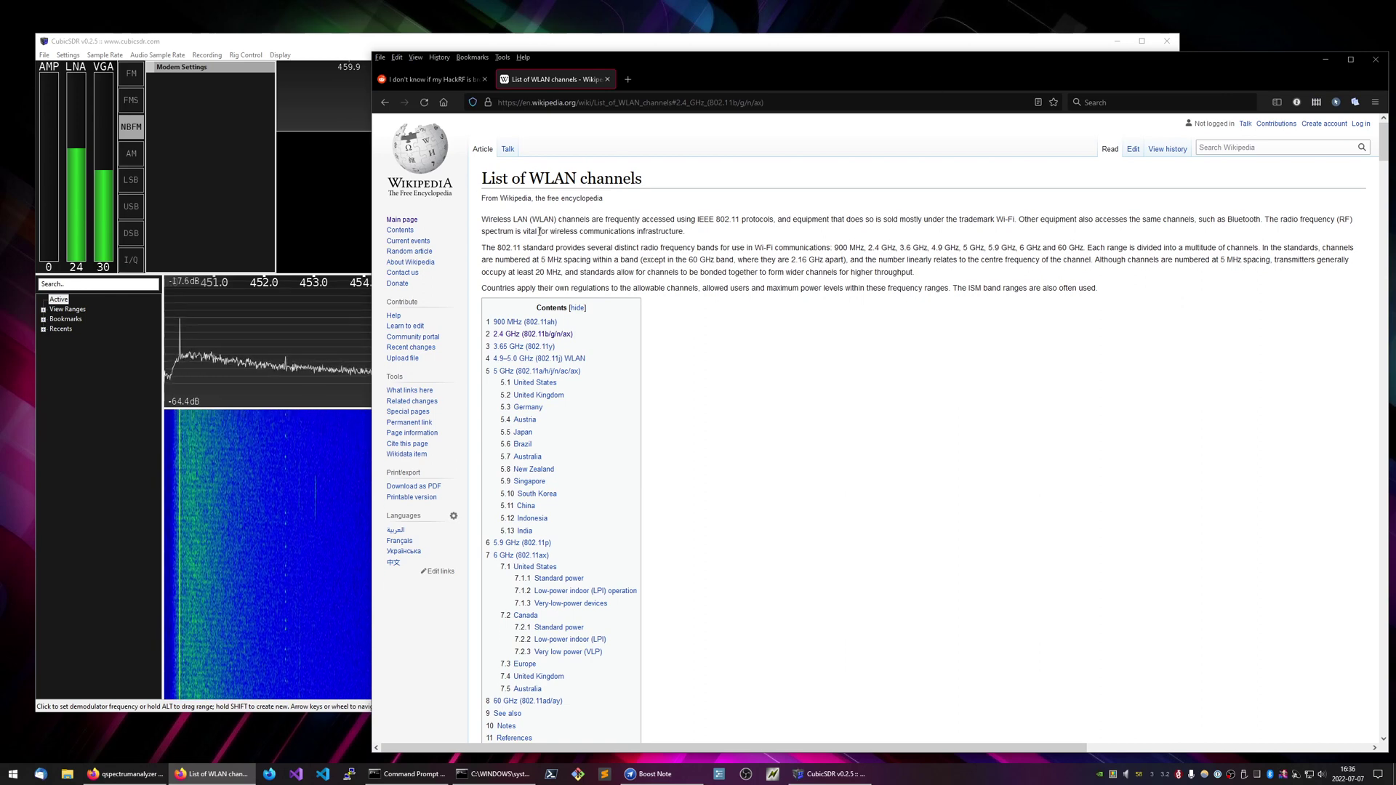
drag(484, 218, 663, 219)
click(691, 272)
Jump to the 2.4 GHz table and highlight channels 1–13 and channel 1's 2401–2423 MHz range
scroll(765, 259, down, 1)
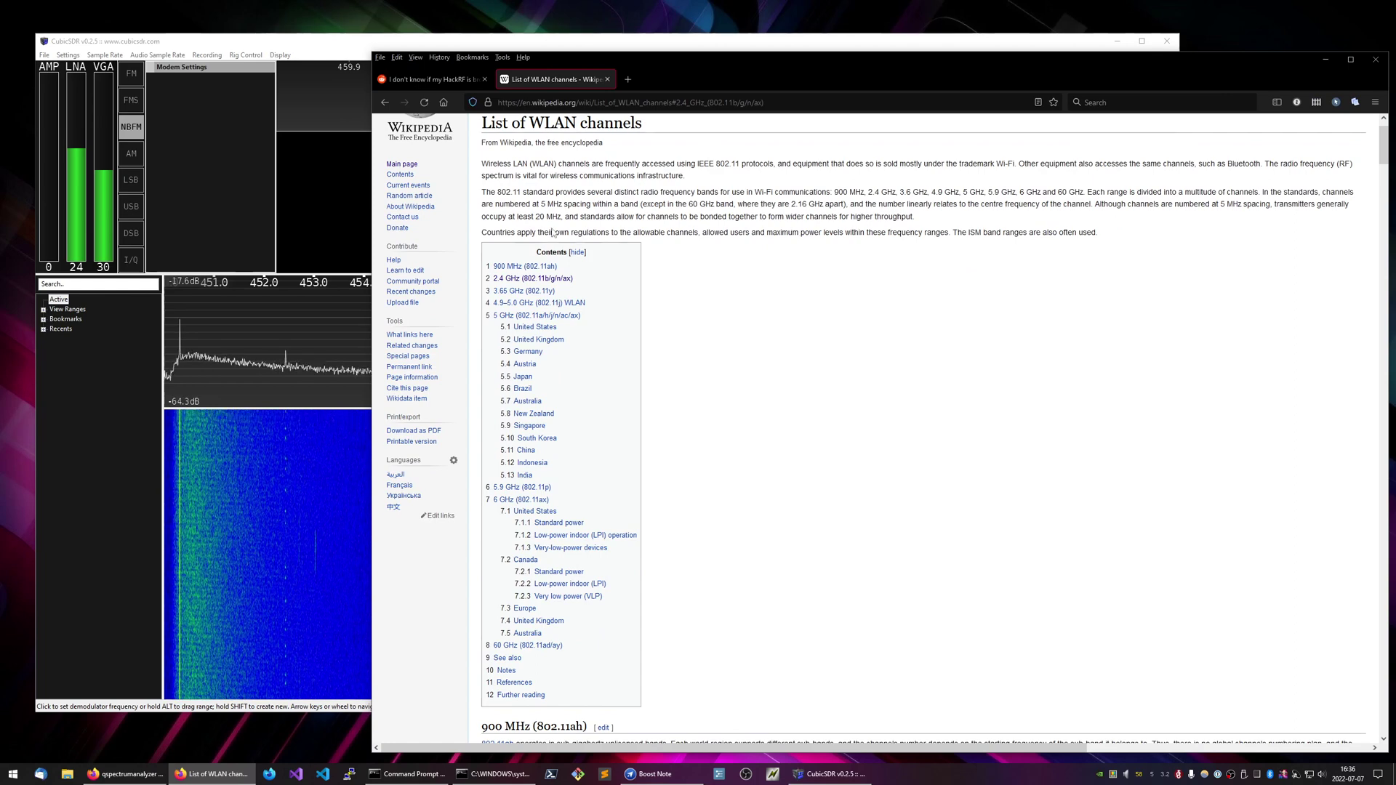
click(511, 283)
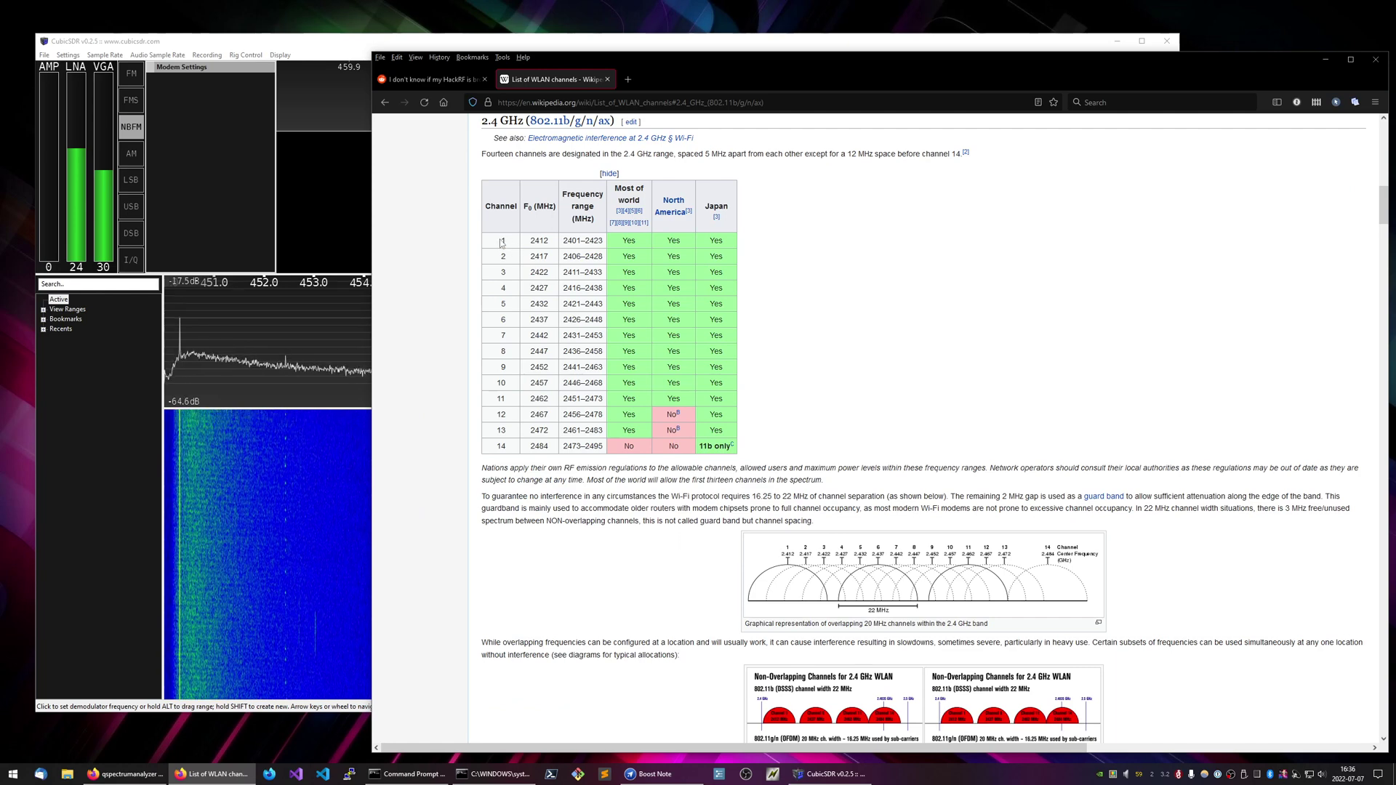
drag(502, 244, 574, 430)
click(550, 384)
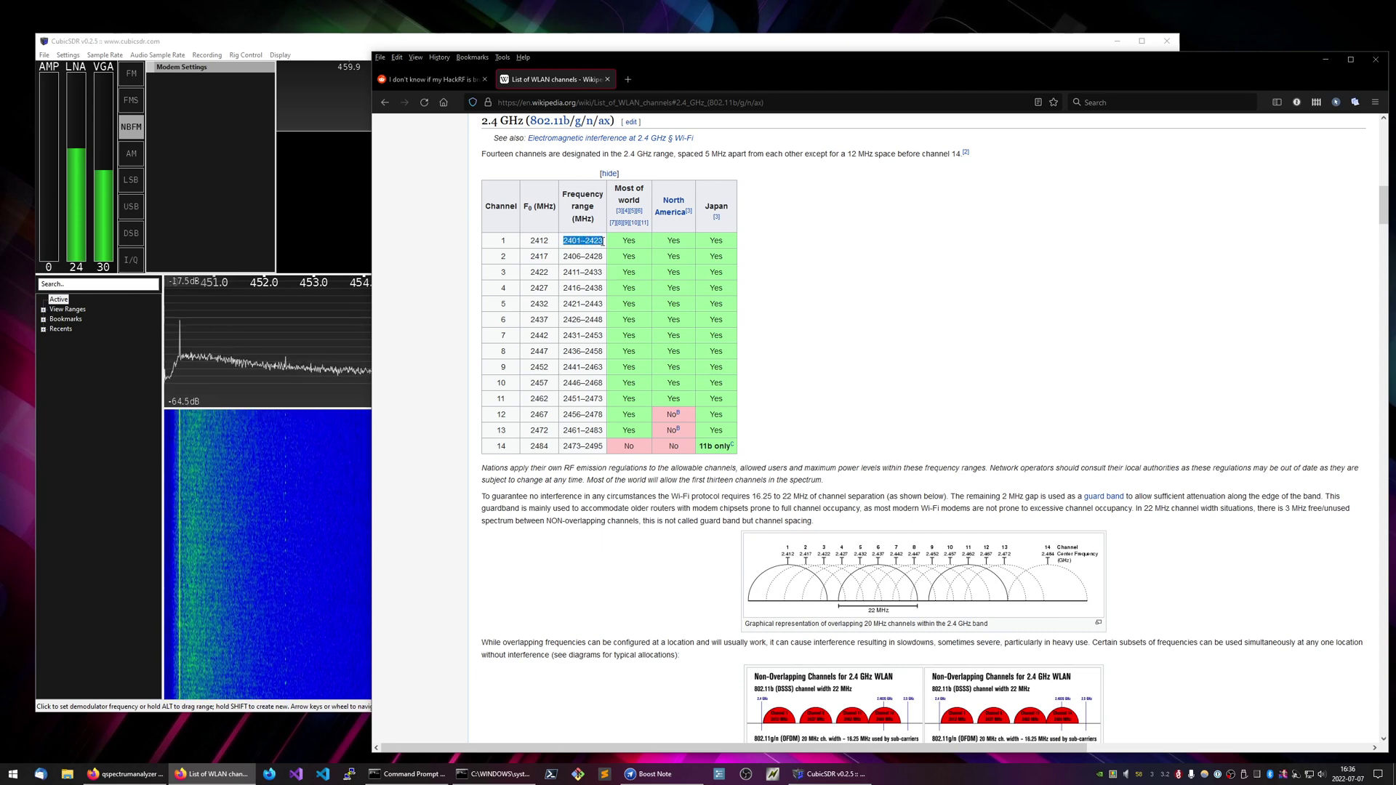
drag(566, 240, 600, 237)
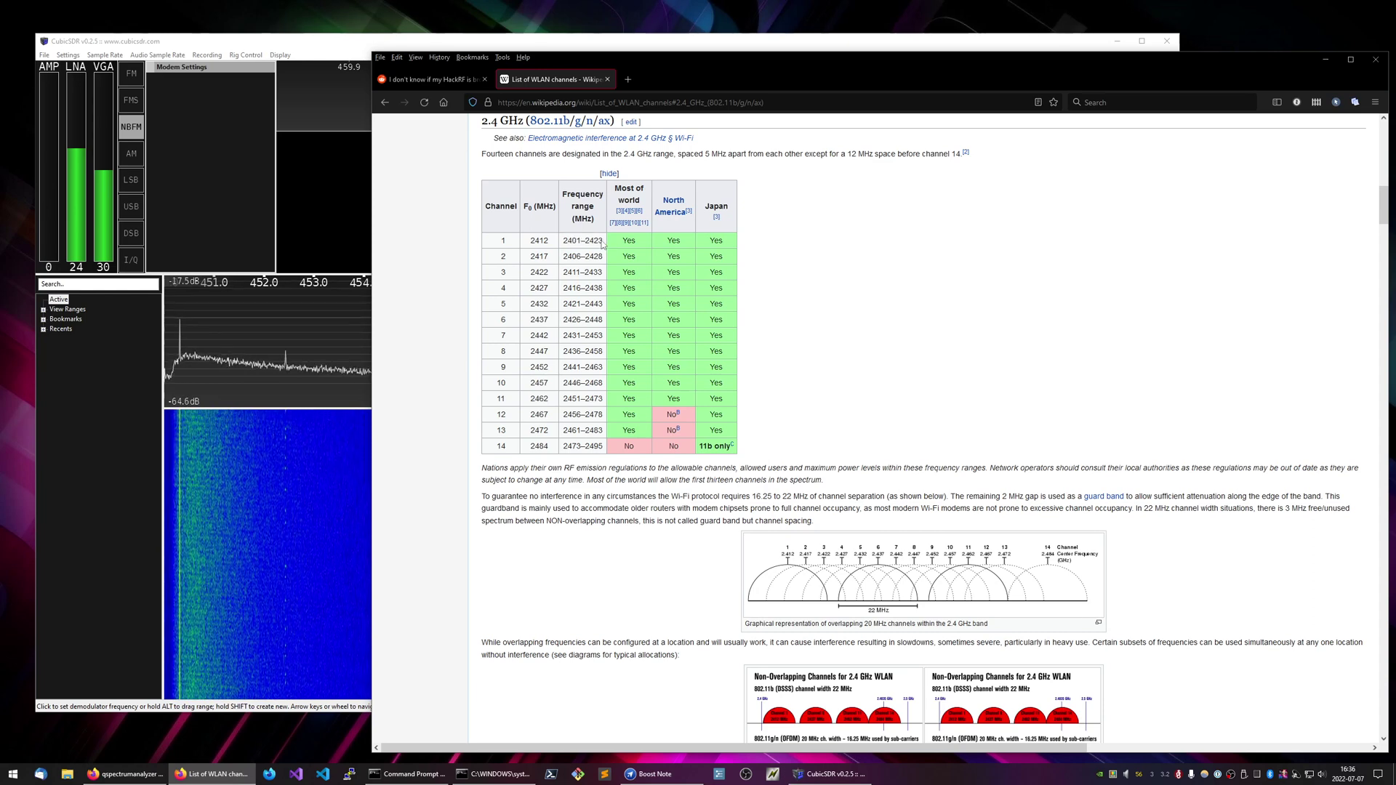
Select the HackRF One, keep the 20MHz sample rate, and start receiving
drag(331, 48, 331, 44)
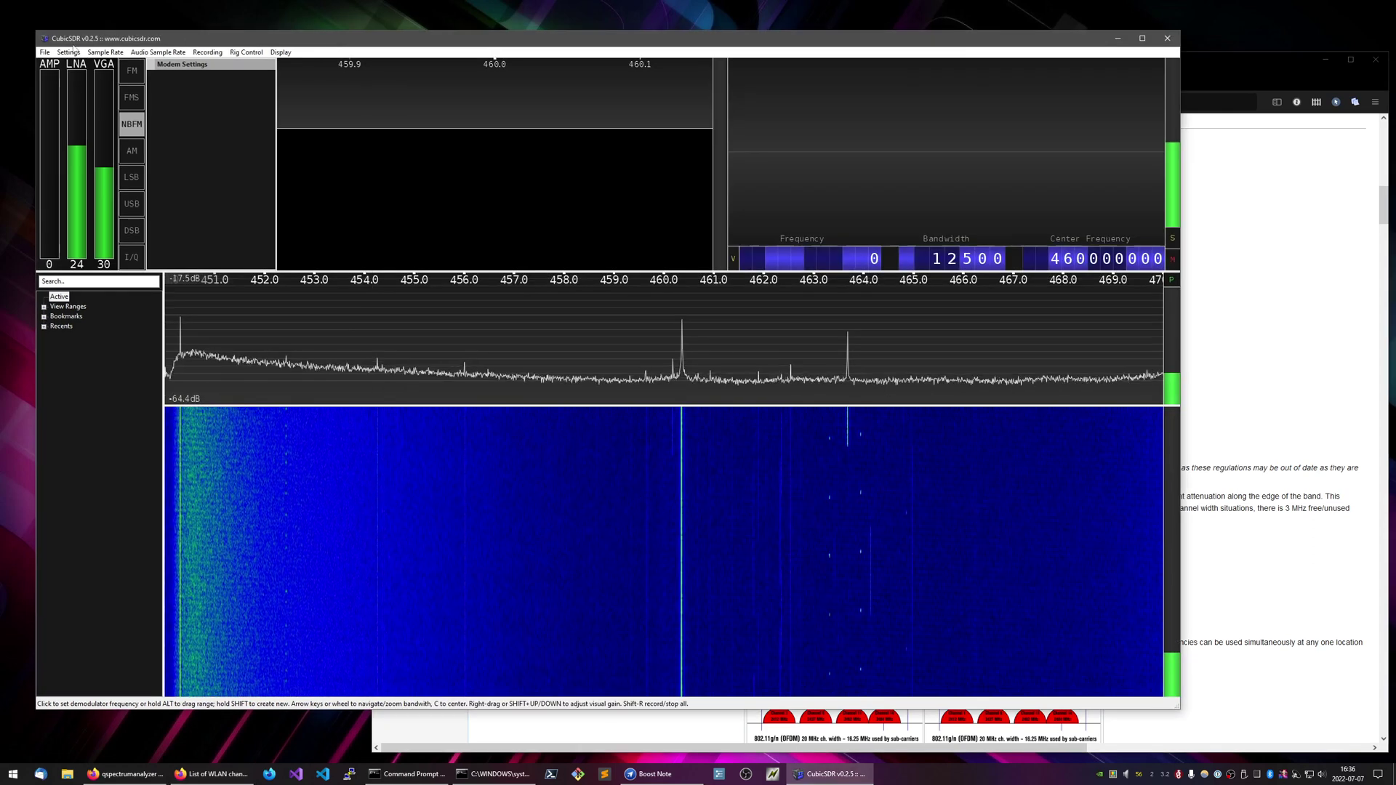
click(44, 52)
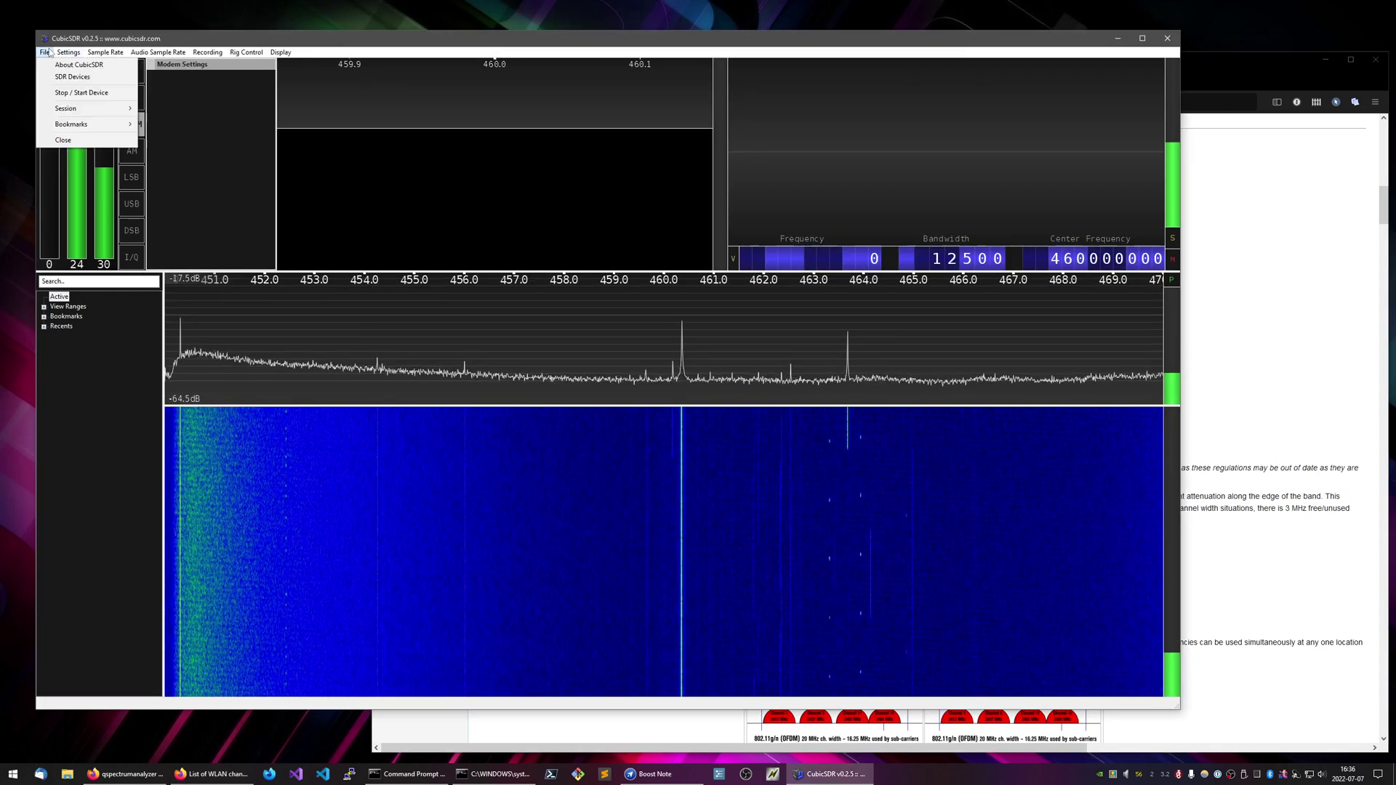
click(103, 78)
click(502, 400)
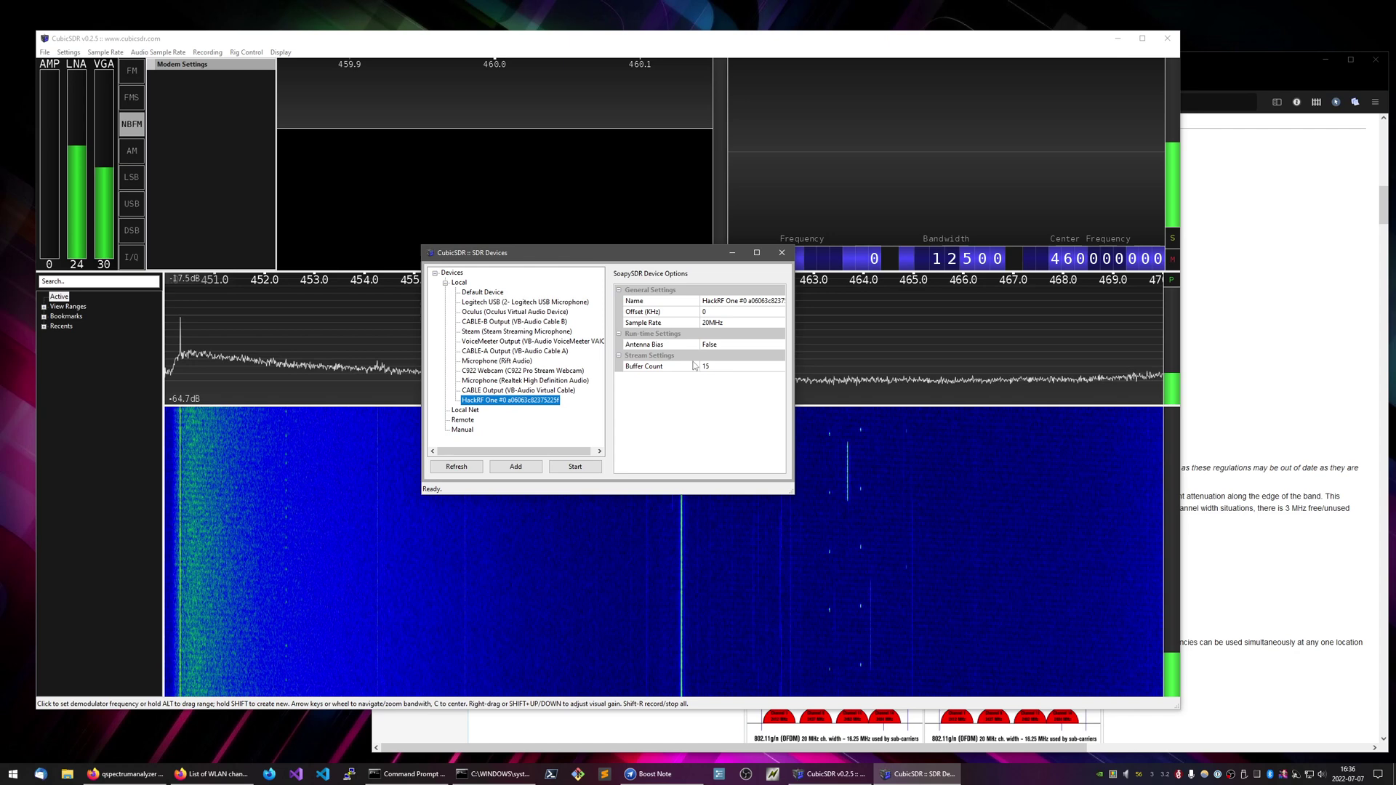
click(716, 323)
click(721, 324)
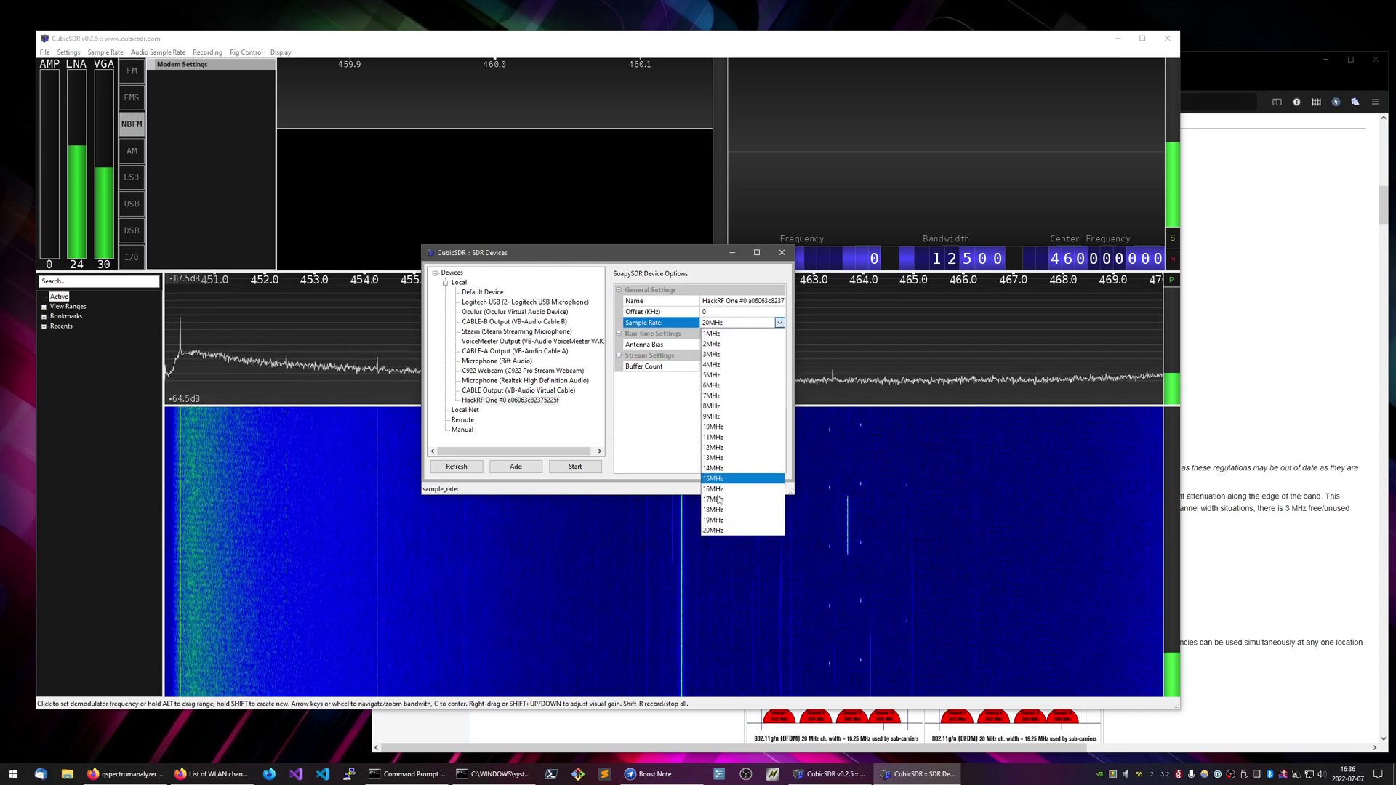
click(742, 531)
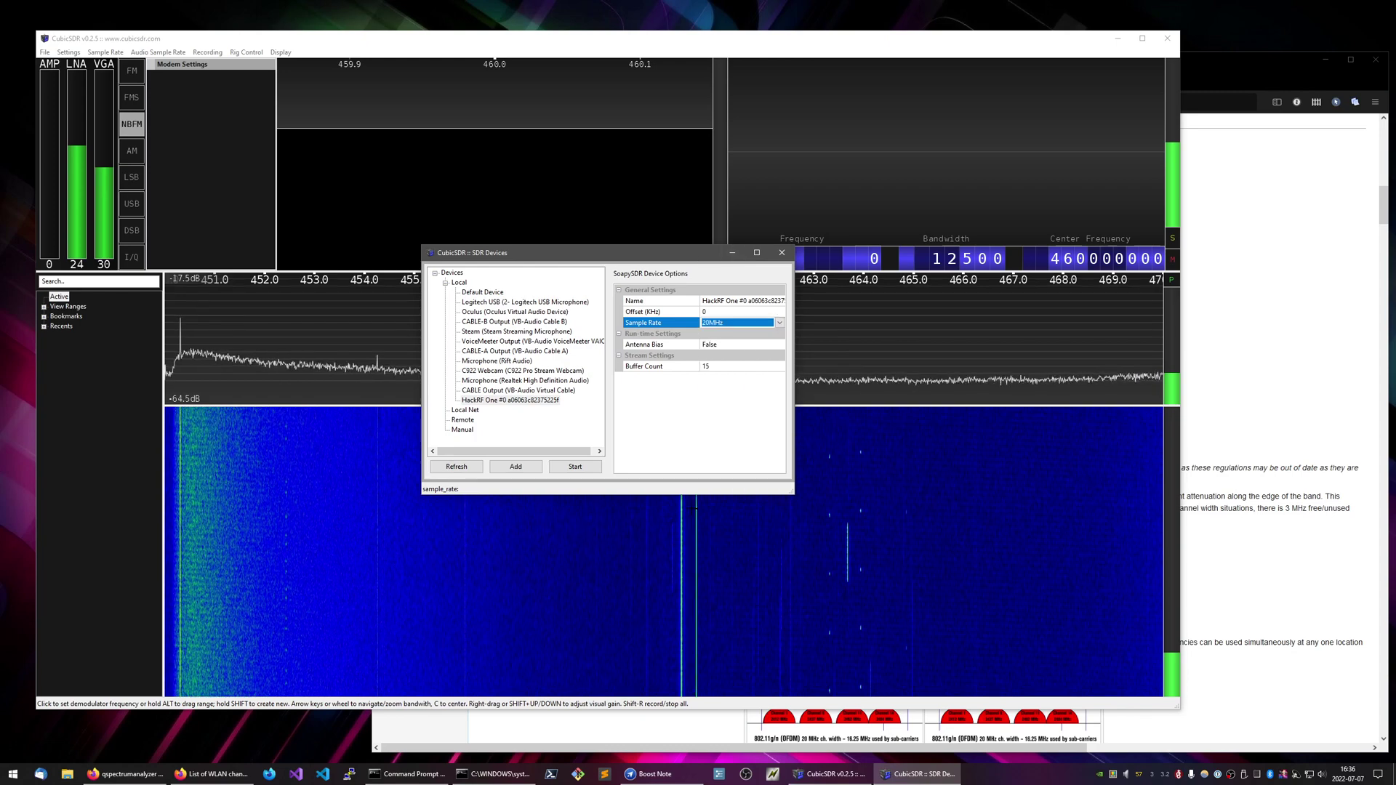
key(Return)
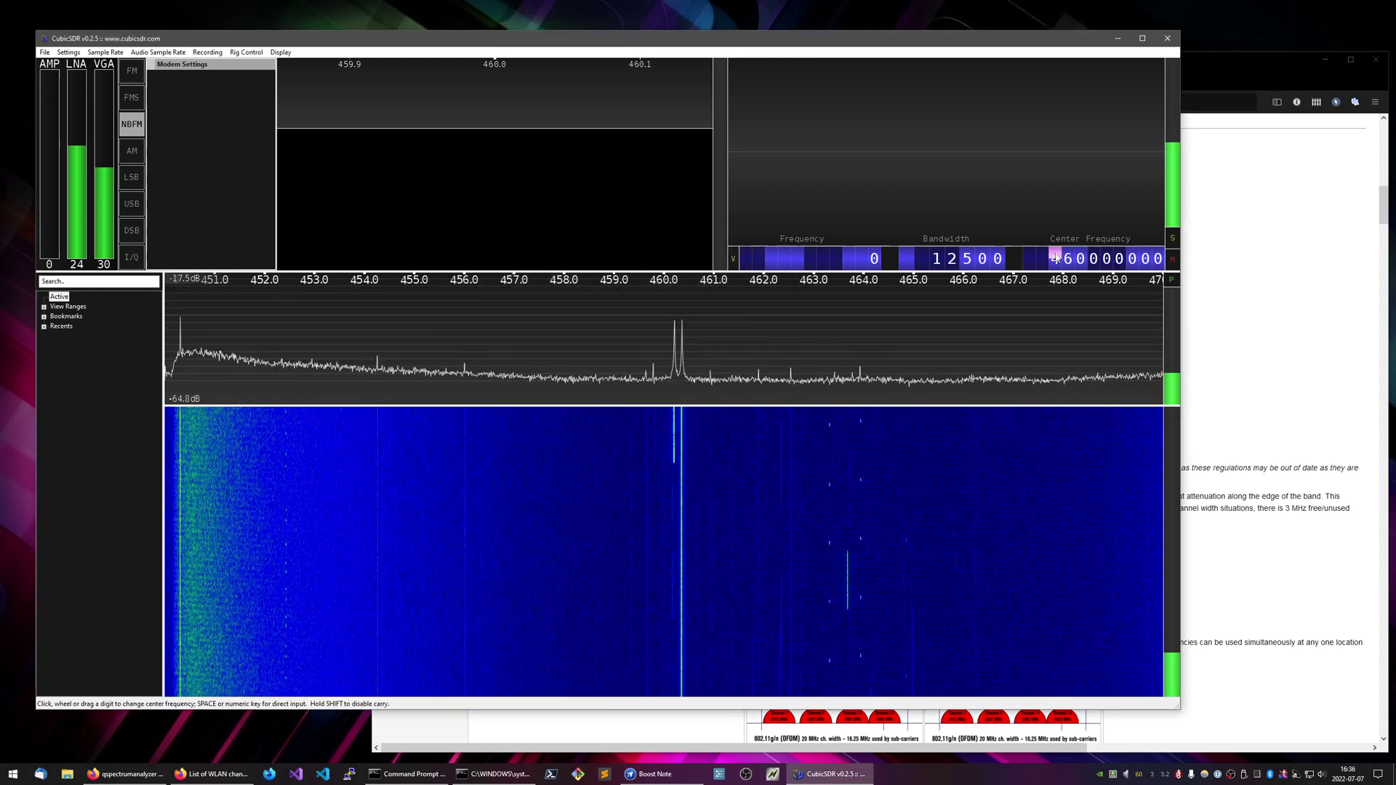
scroll(1041, 258, up, 2)
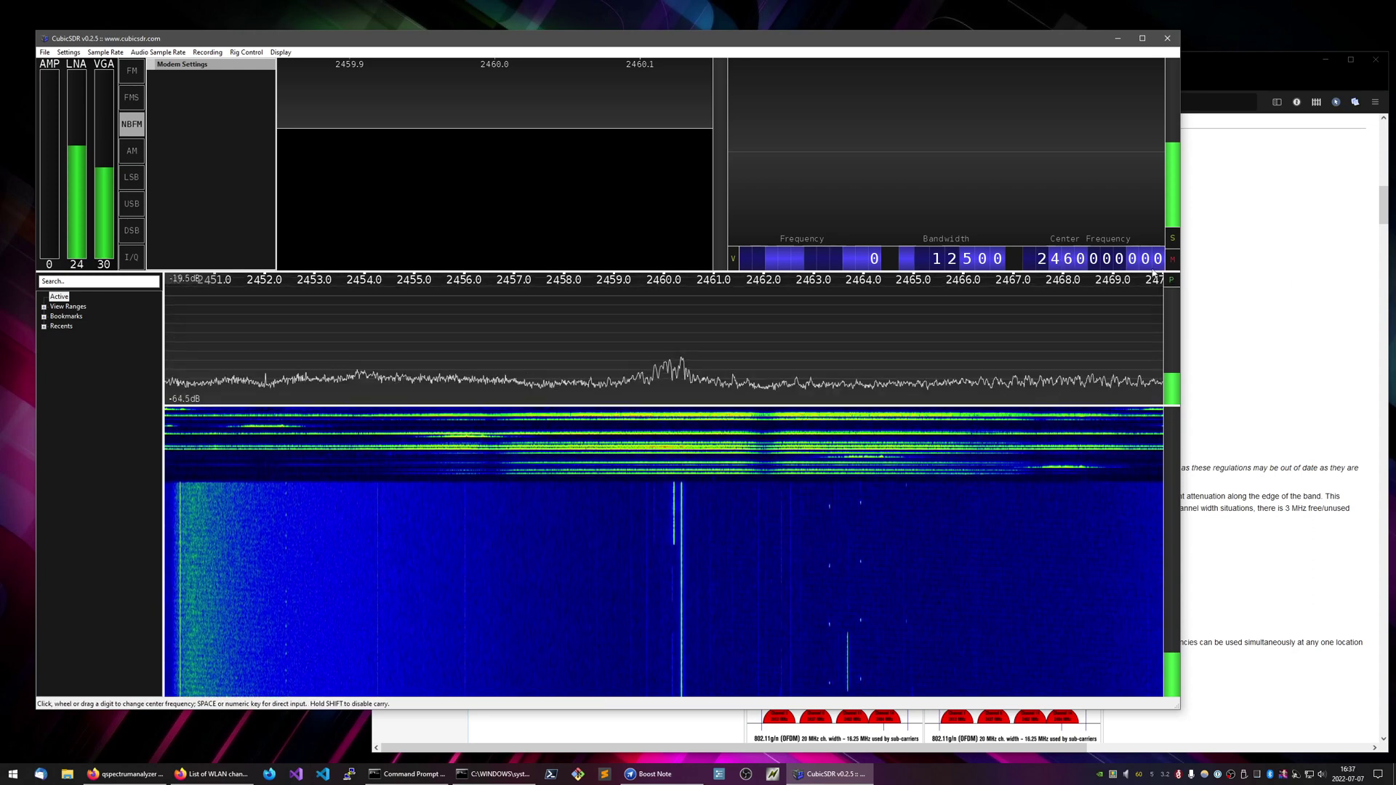
scroll(1068, 265, down, 2)
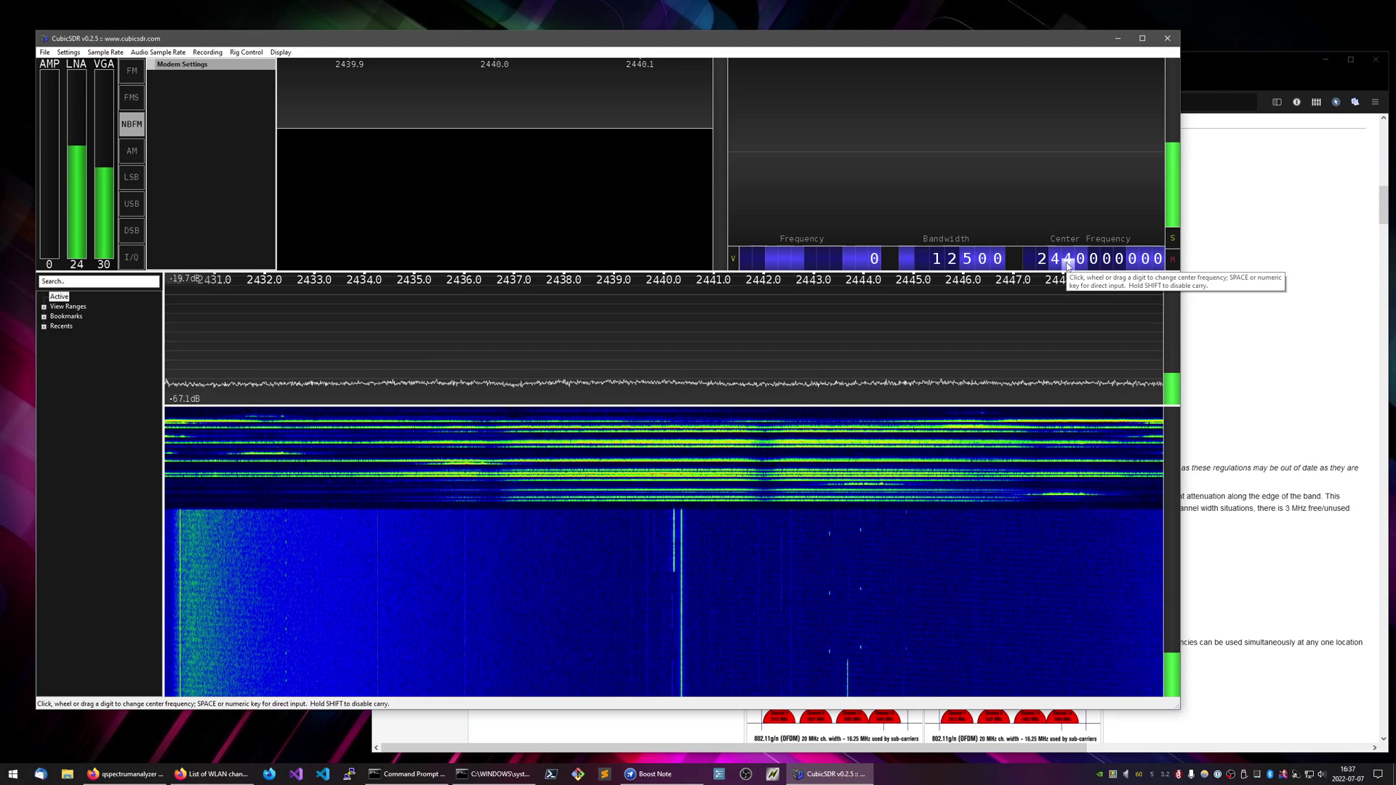
scroll(1067, 265, up, 2)
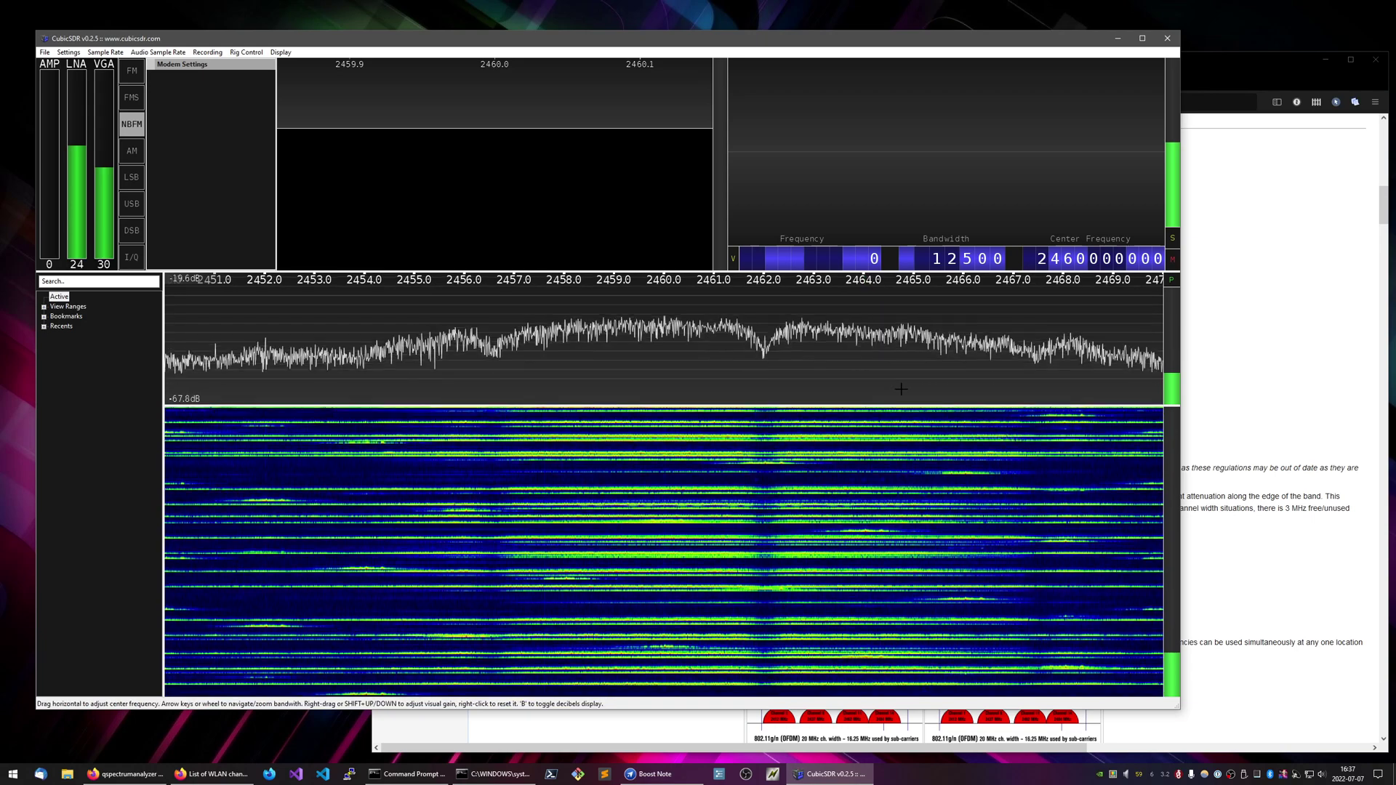
key(alt+Tab)
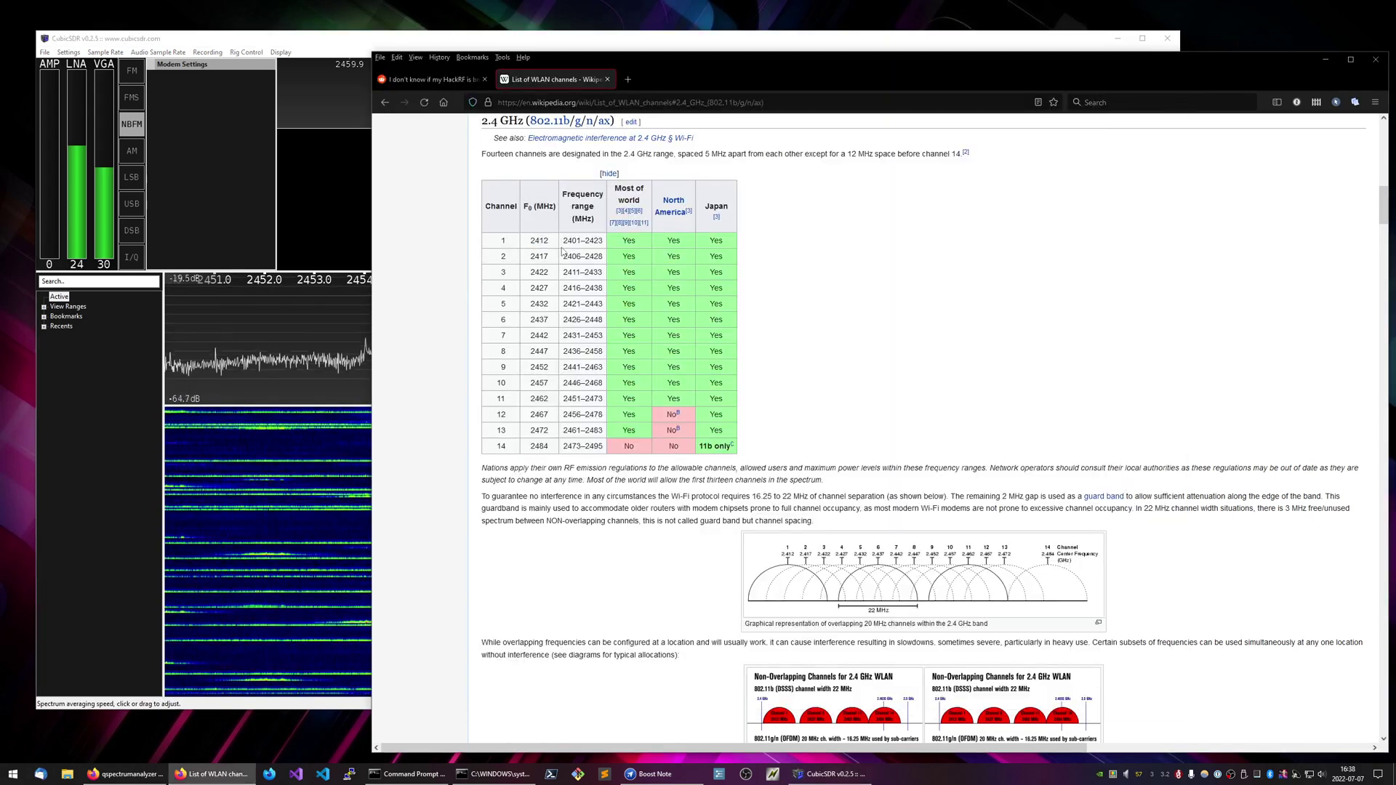
drag(561, 240, 602, 275)
click(595, 319)
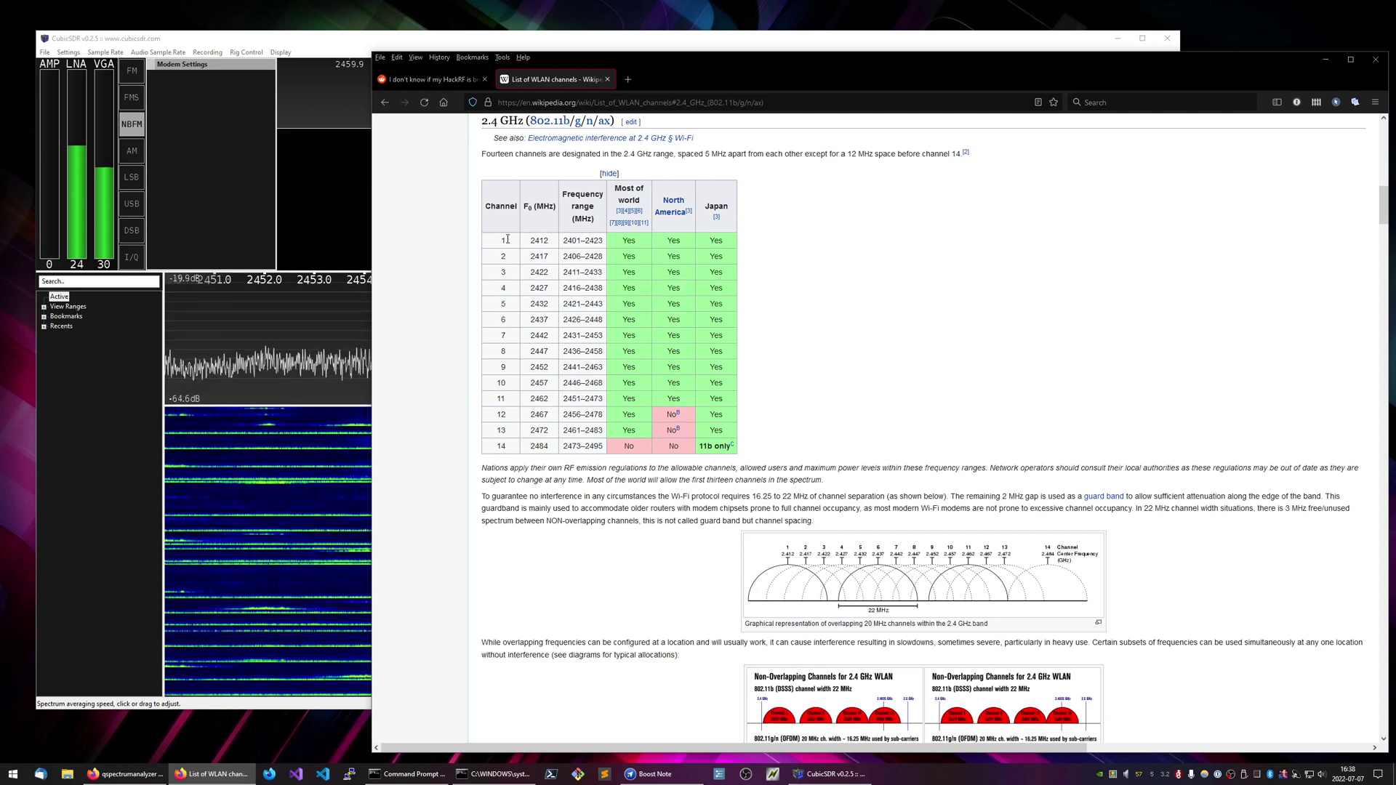
drag(507, 239, 602, 259)
click(563, 276)
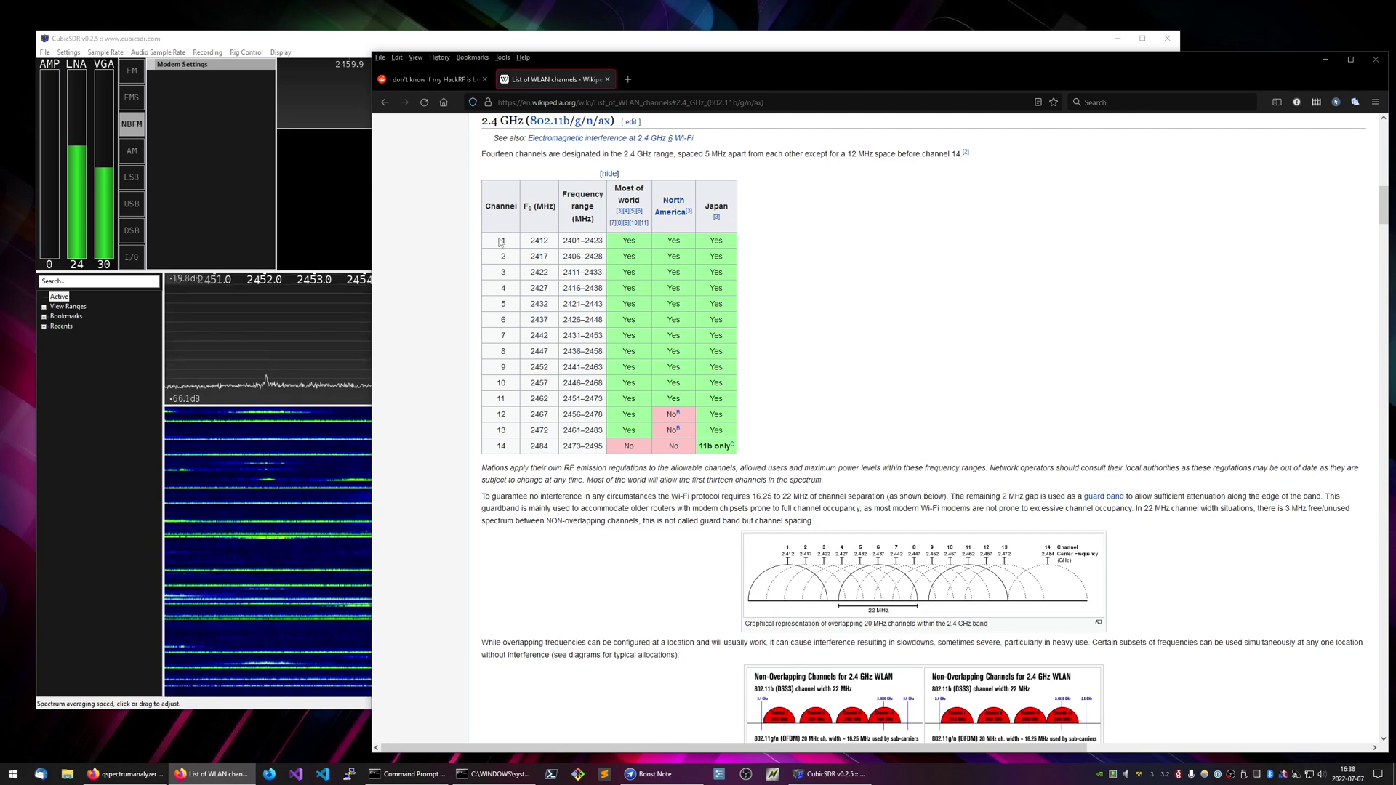
drag(500, 243, 589, 275)
click(587, 275)
drag(506, 240, 575, 305)
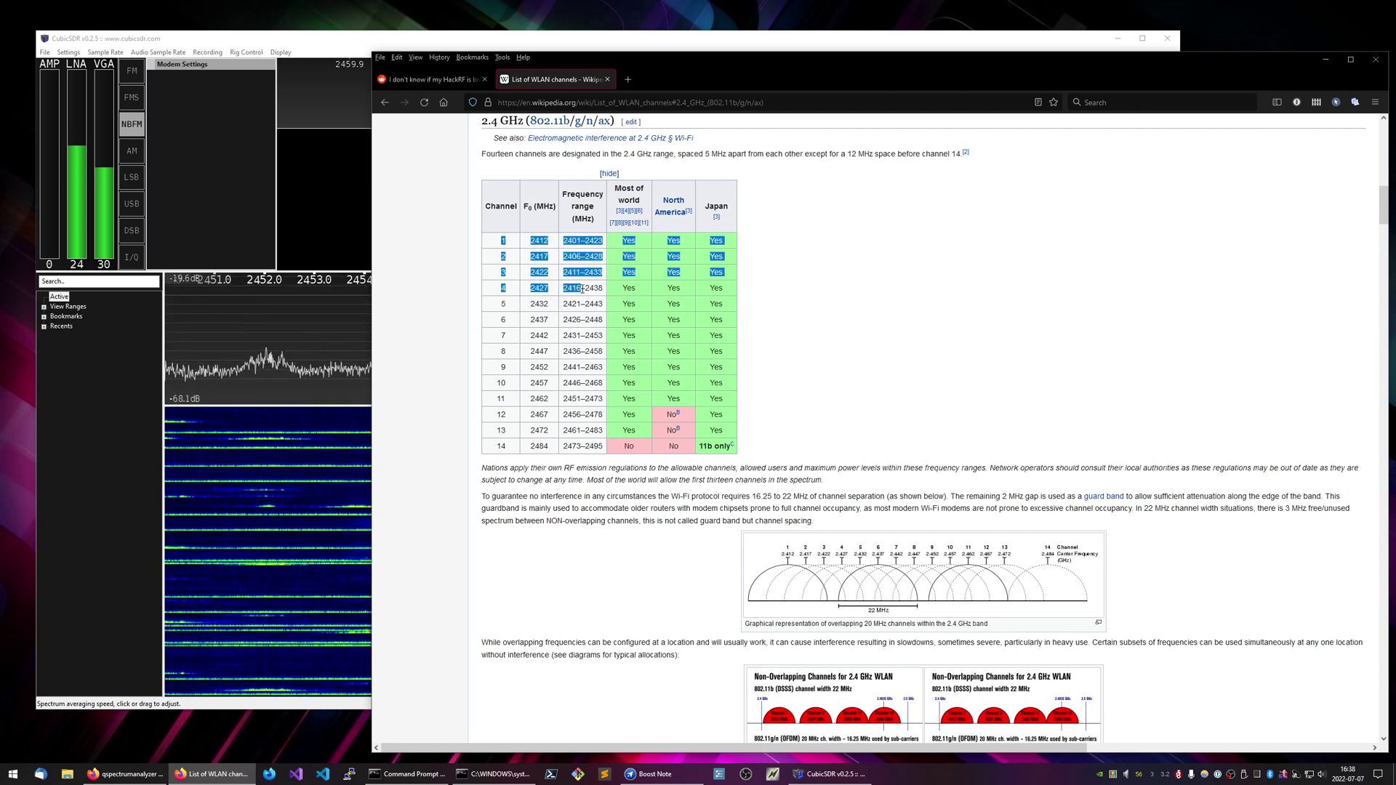
click(519, 266)
drag(486, 190, 552, 255)
click(764, 445)
drag(765, 444, 805, 422)
click(805, 422)
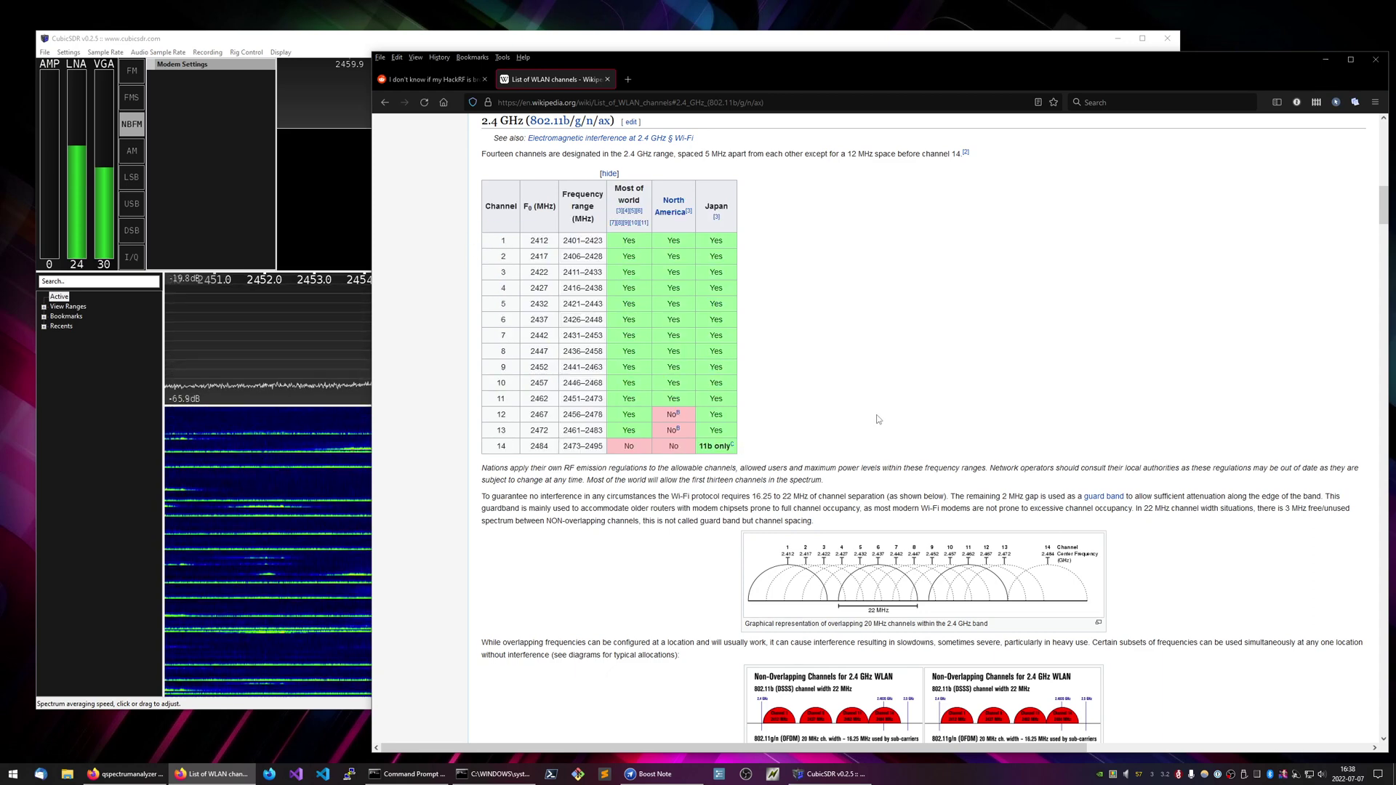
click(869, 49)
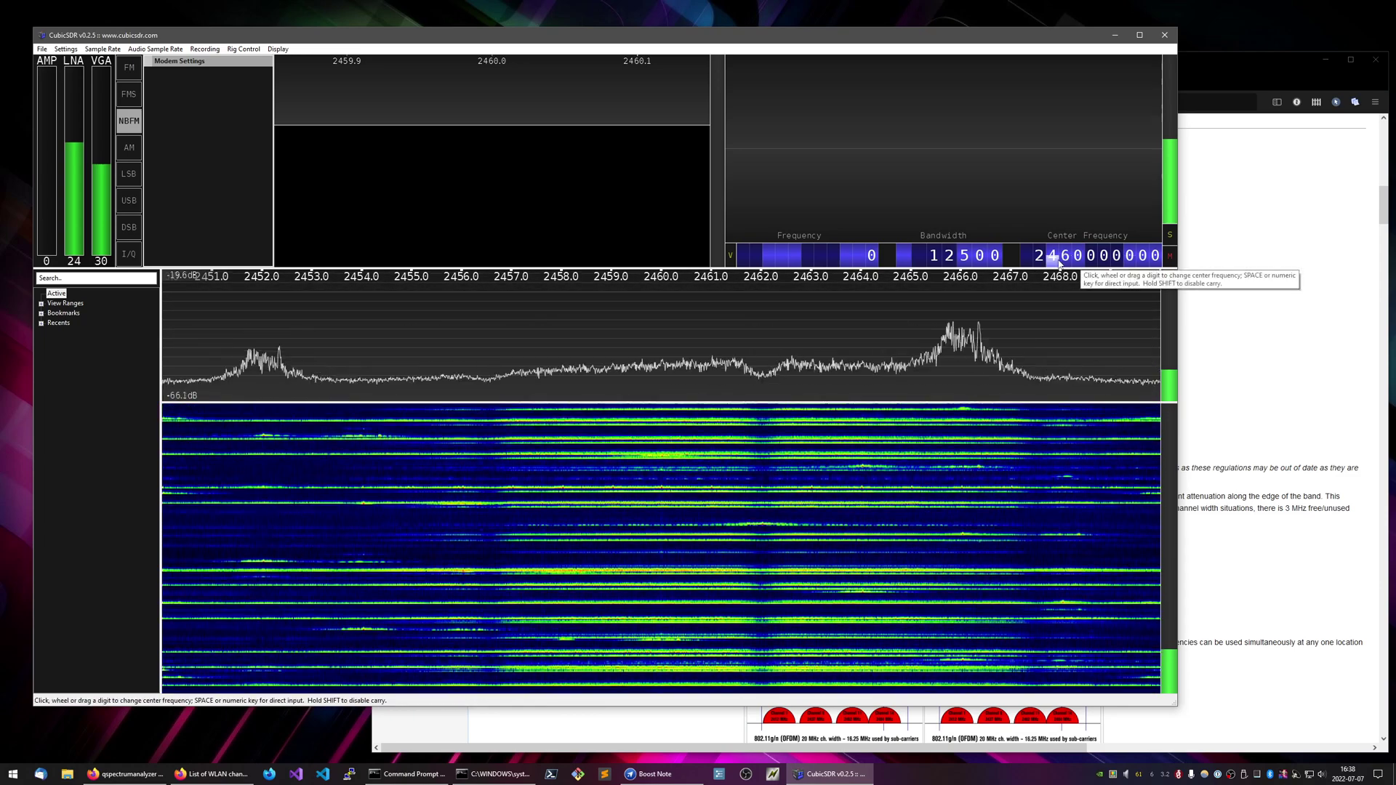
scroll(1067, 261, down, 3)
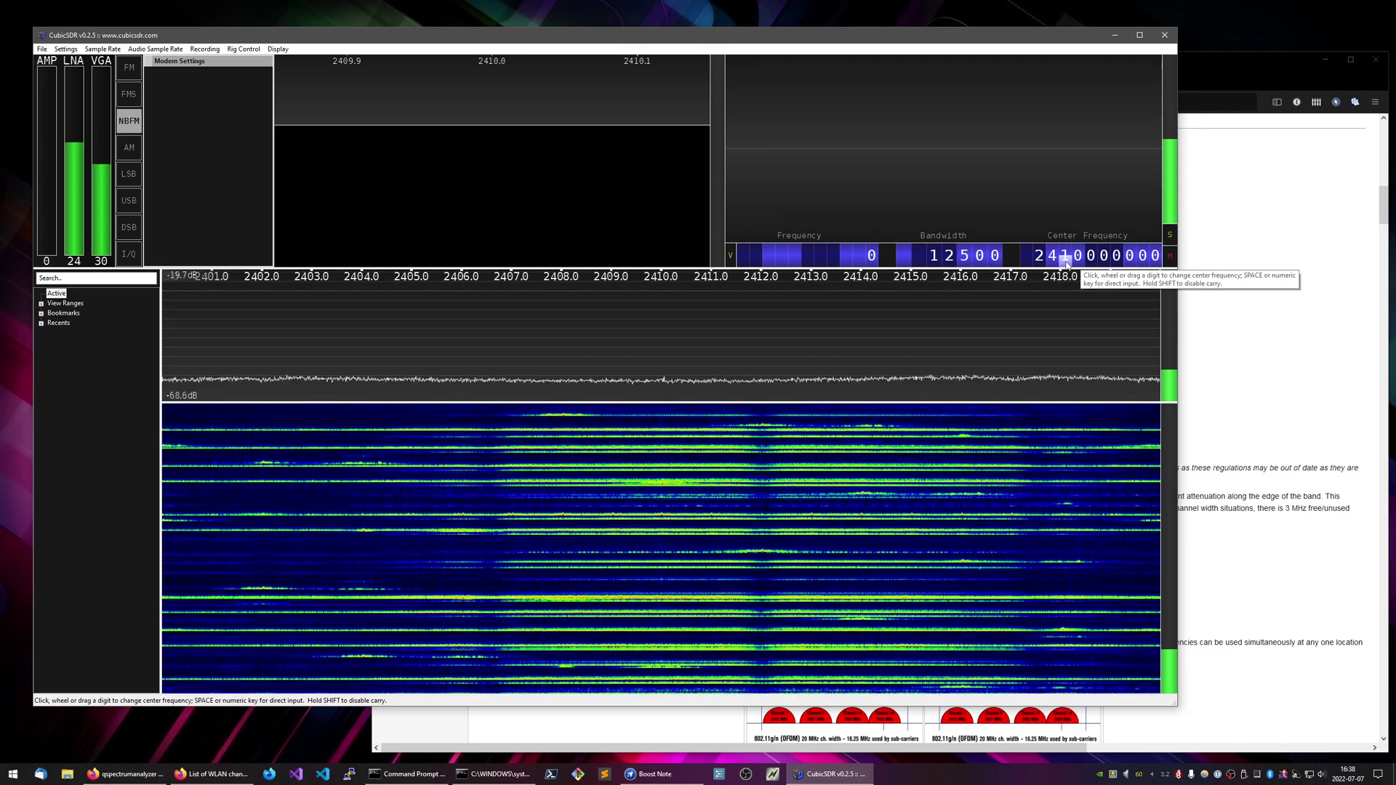
scroll(1072, 256, down, 1)
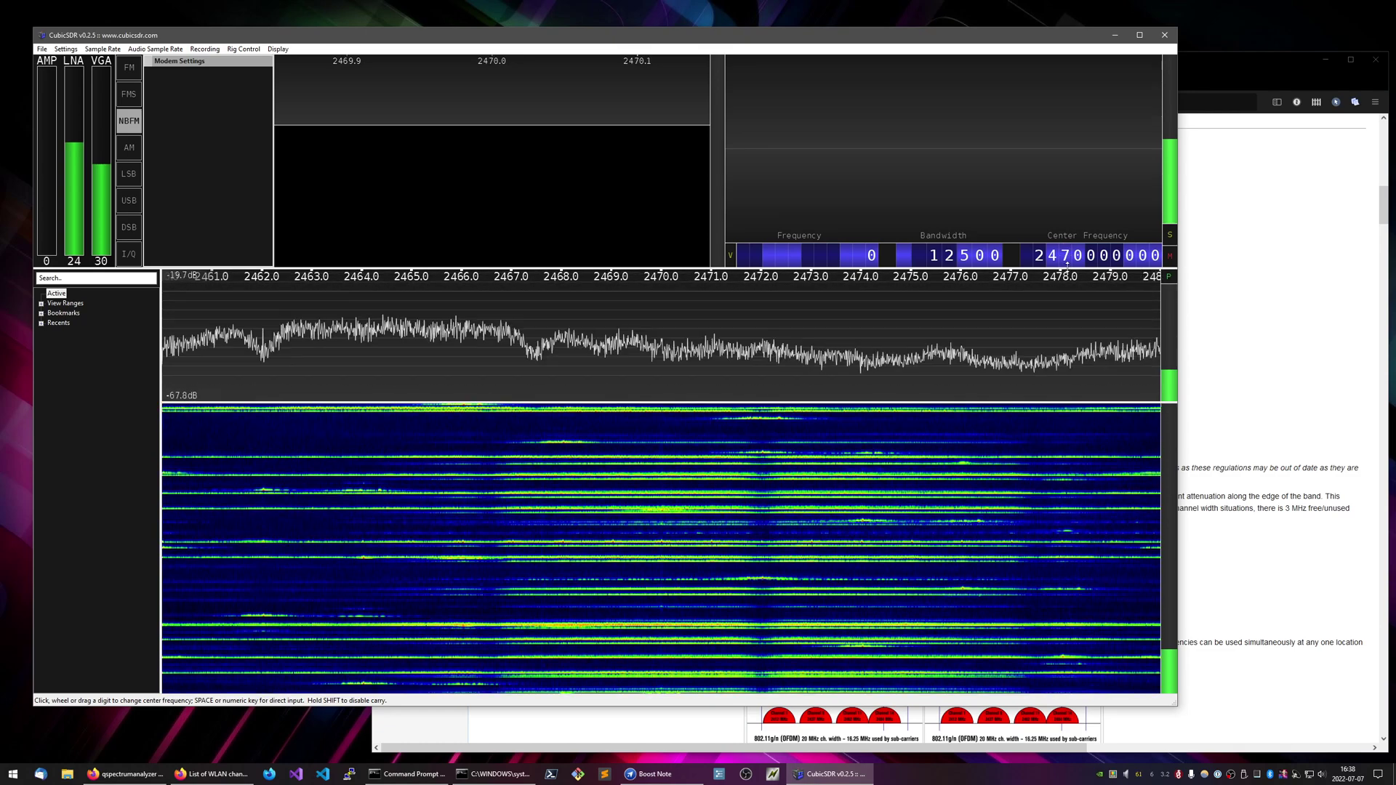
scroll(1069, 262, up, 5)
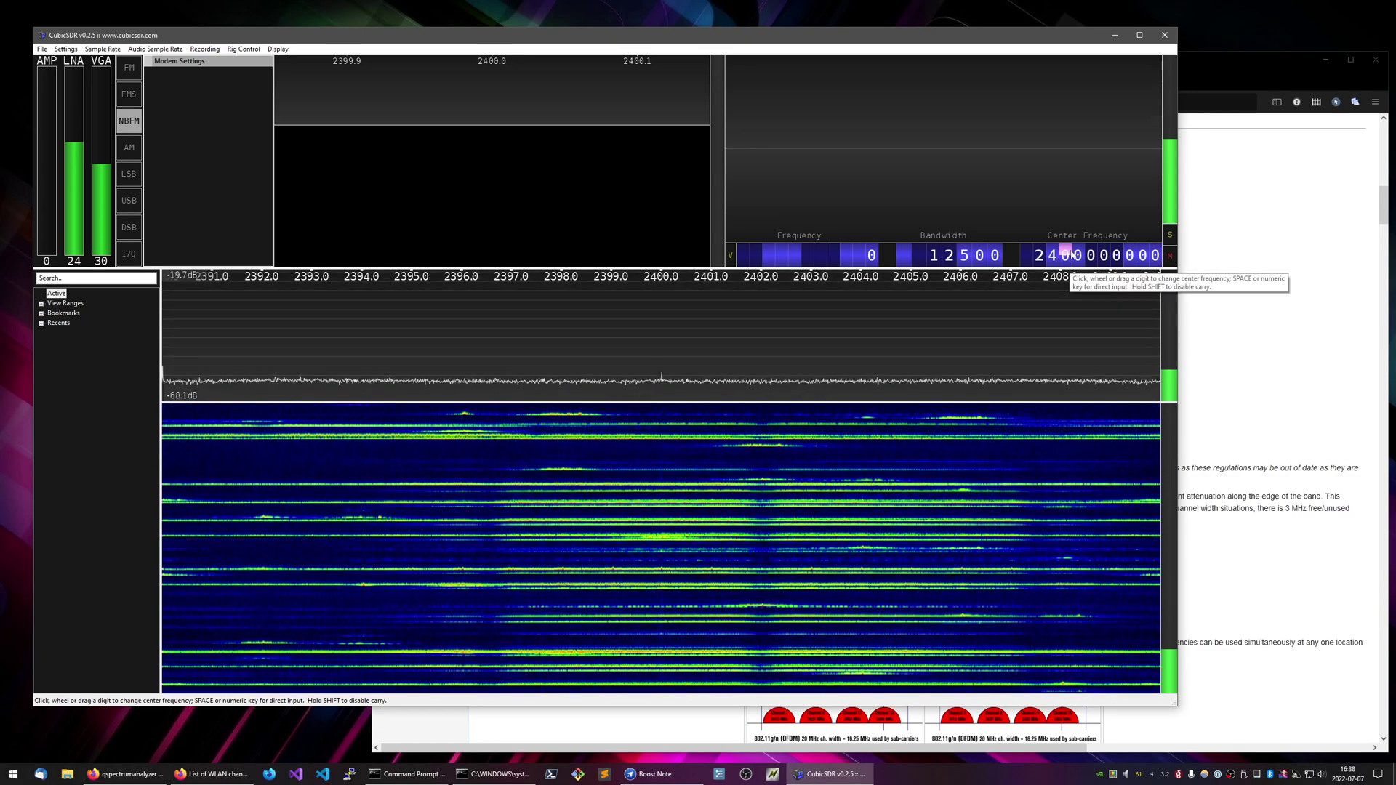
scroll(1067, 261, down, 6)
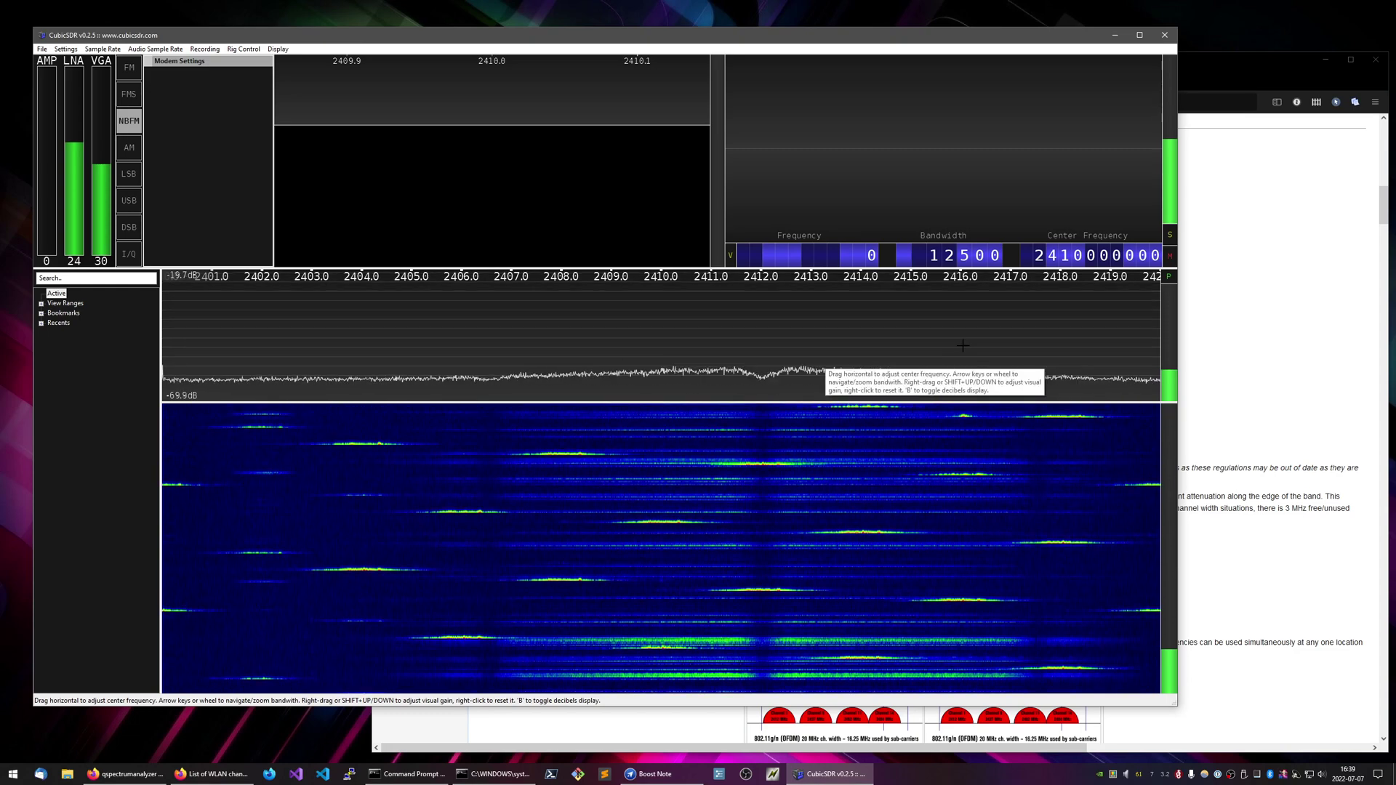
Nudge the CubicSDR window into place and scroll over its display
drag(877, 35, 897, 38)
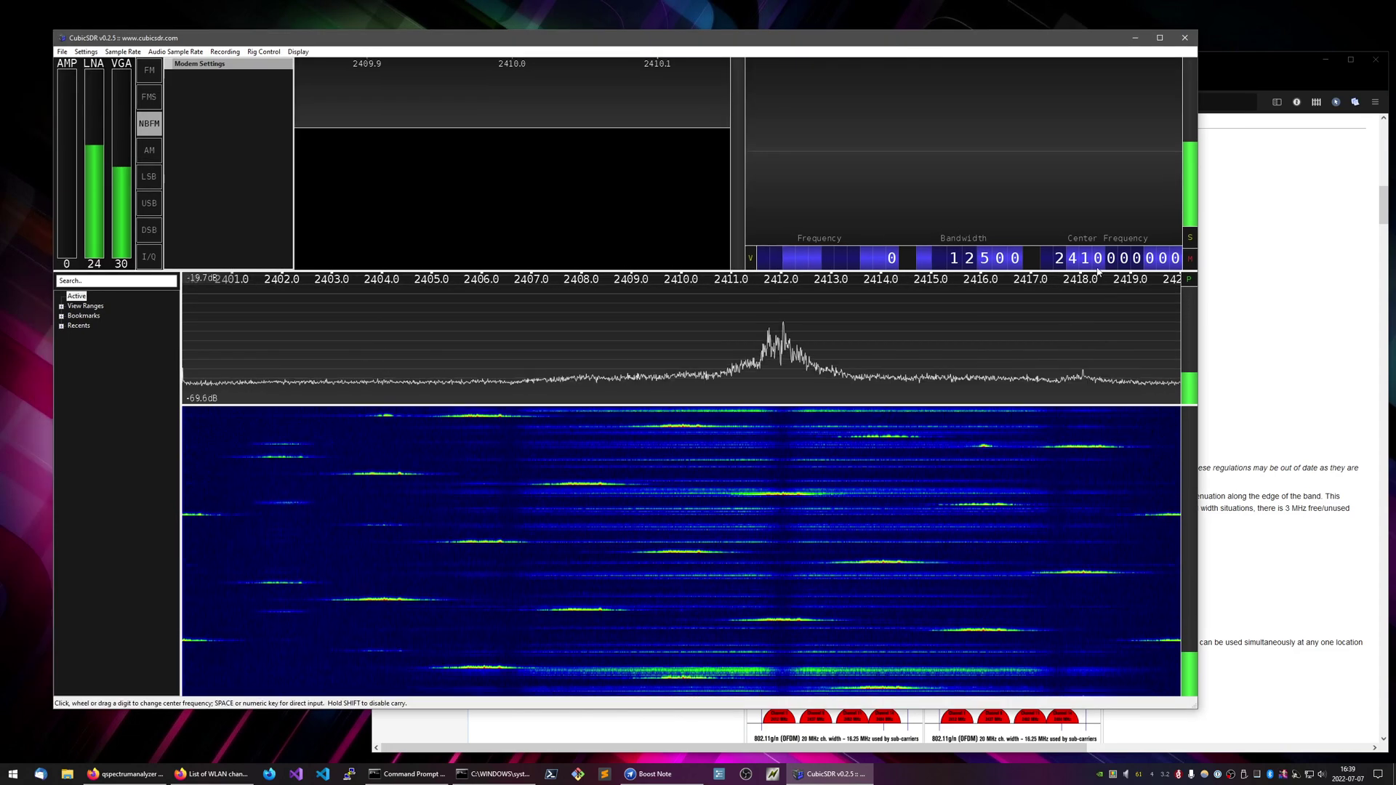
scroll(1086, 261, up, 3)
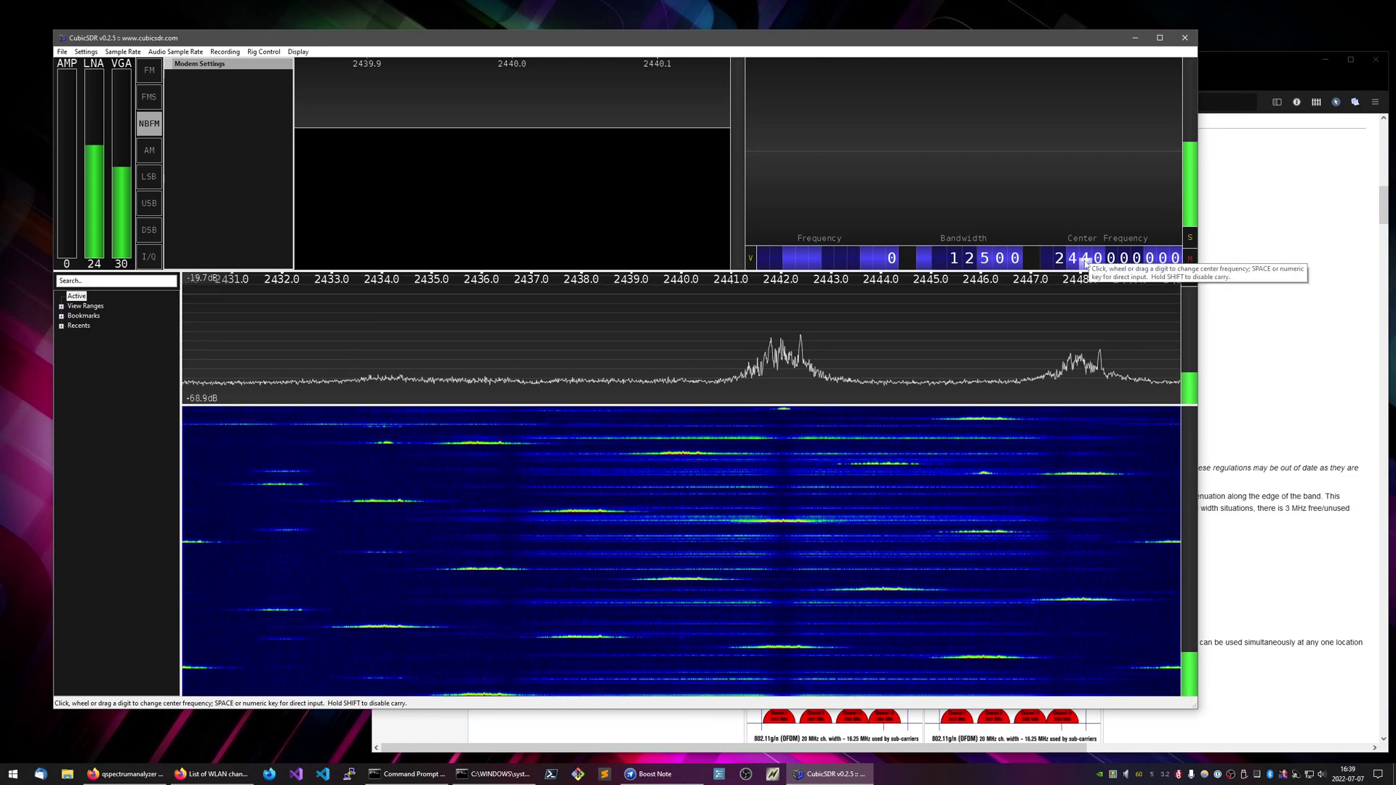
scroll(1085, 261, down, 2)
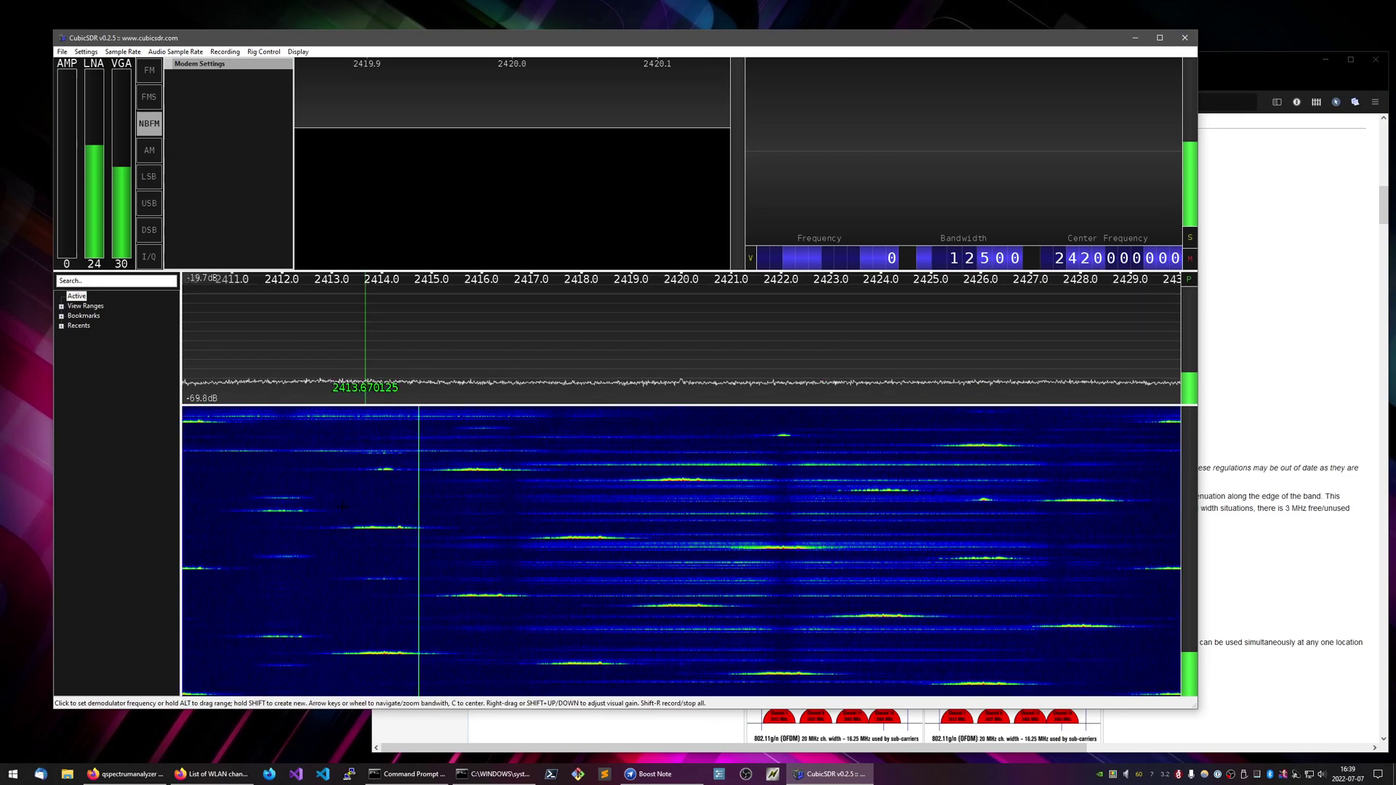
scroll(1085, 261, up, 3)
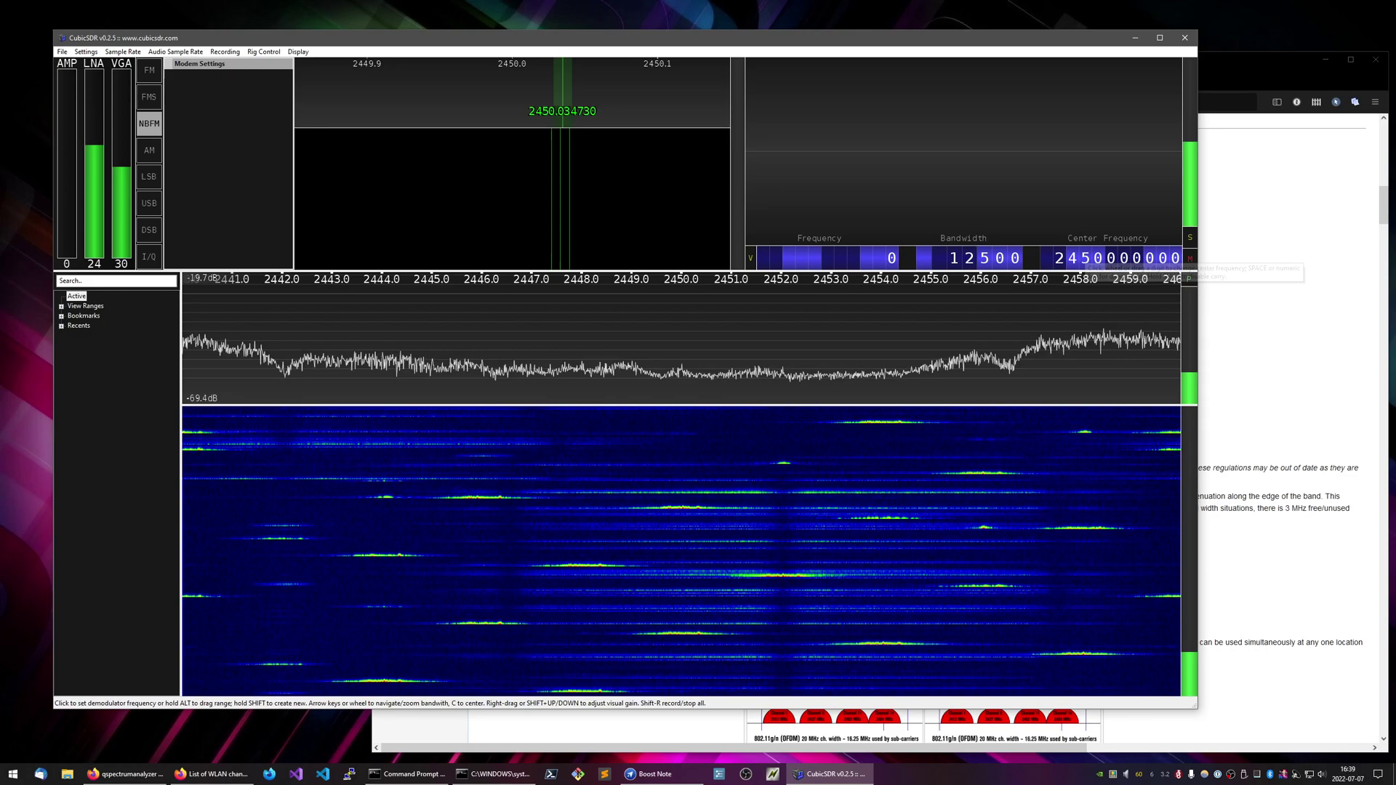
mouse_move(572, 47)
mouse_down()
mouse_move(592, 45)
mouse_move(578, 48)
mouse_up()
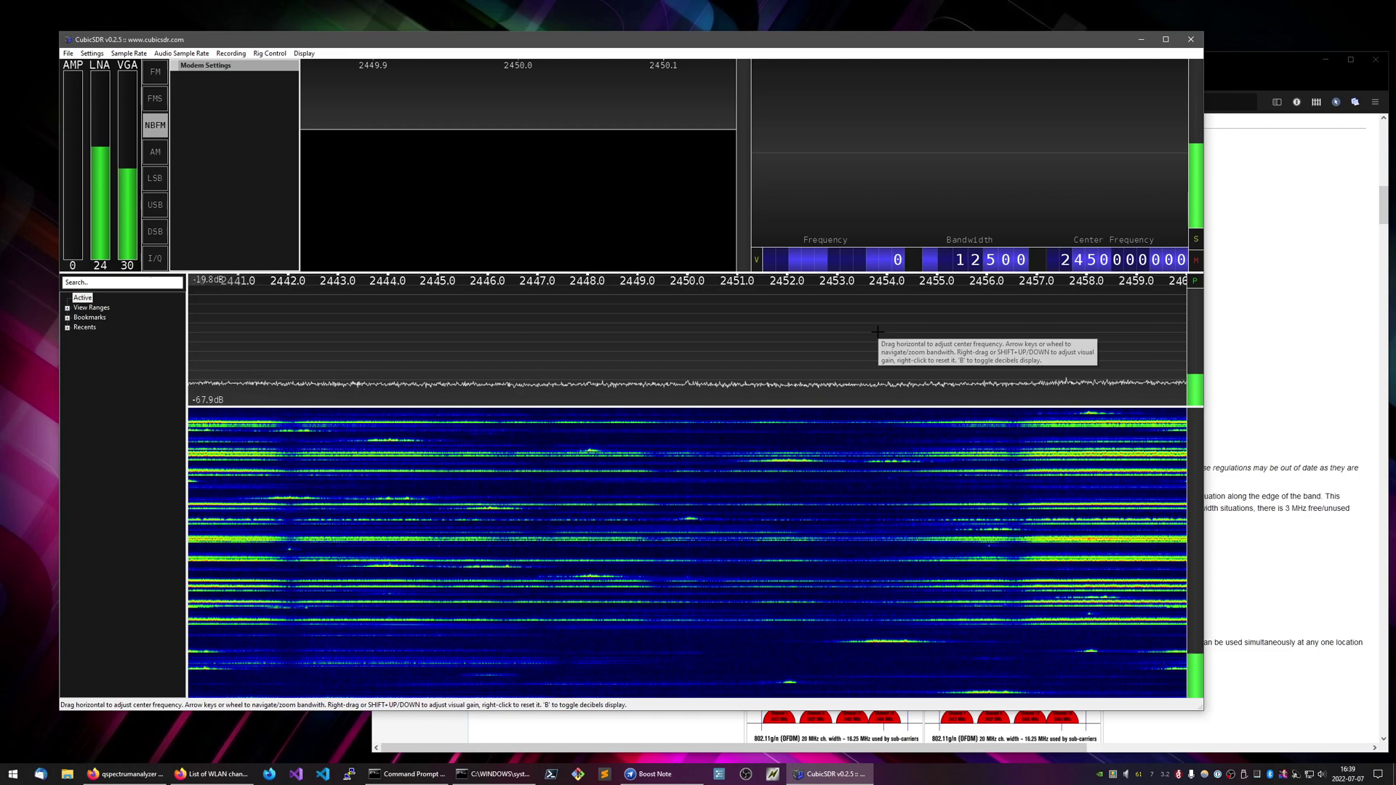
drag(1040, 45, 1051, 39)
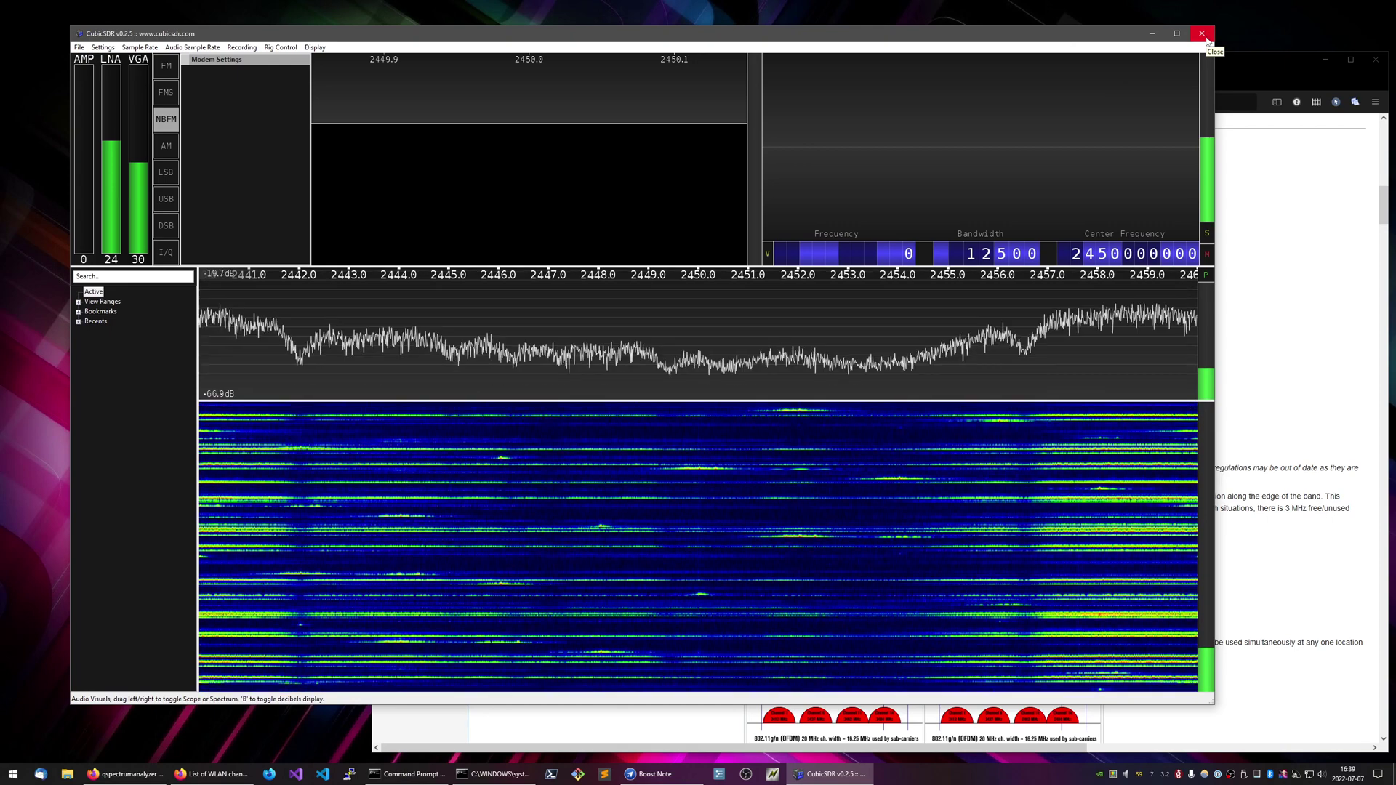
Stop the radio device from the File menu and close CubicSDR
click(102, 47)
mouse_move(83, 50)
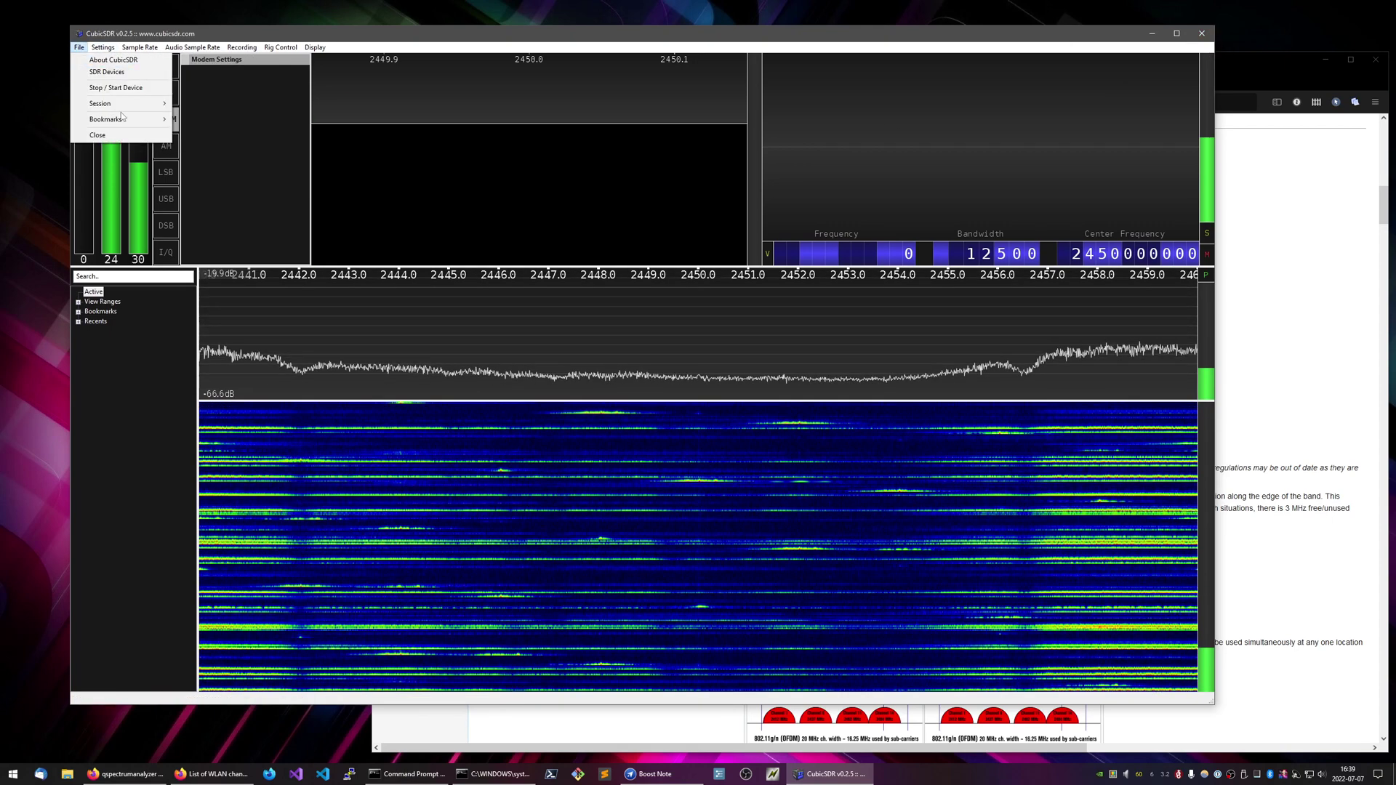
click(116, 87)
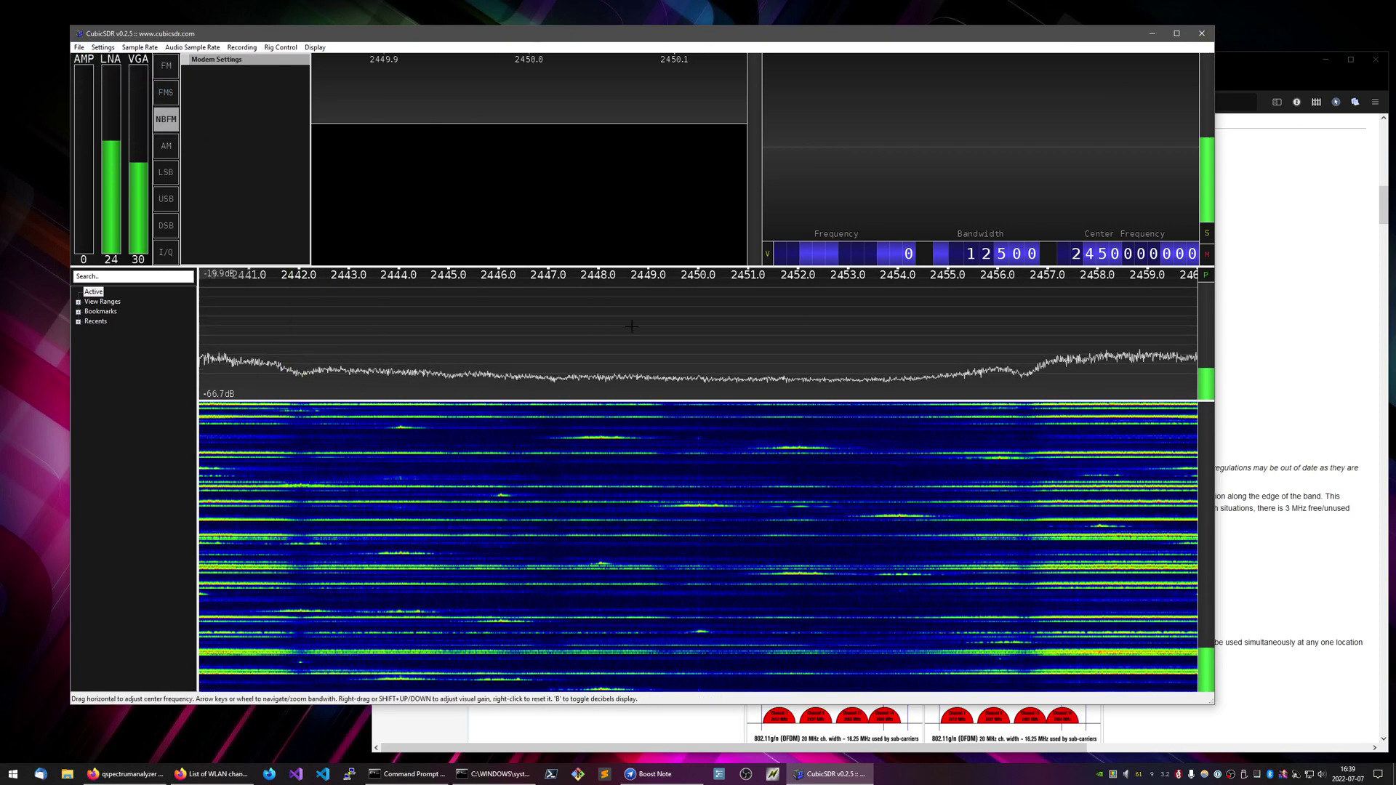
click(1202, 34)
Snap Firefox to the right half and restore the Command Prompt and Boost Note windows
drag(785, 71, 1392, 111)
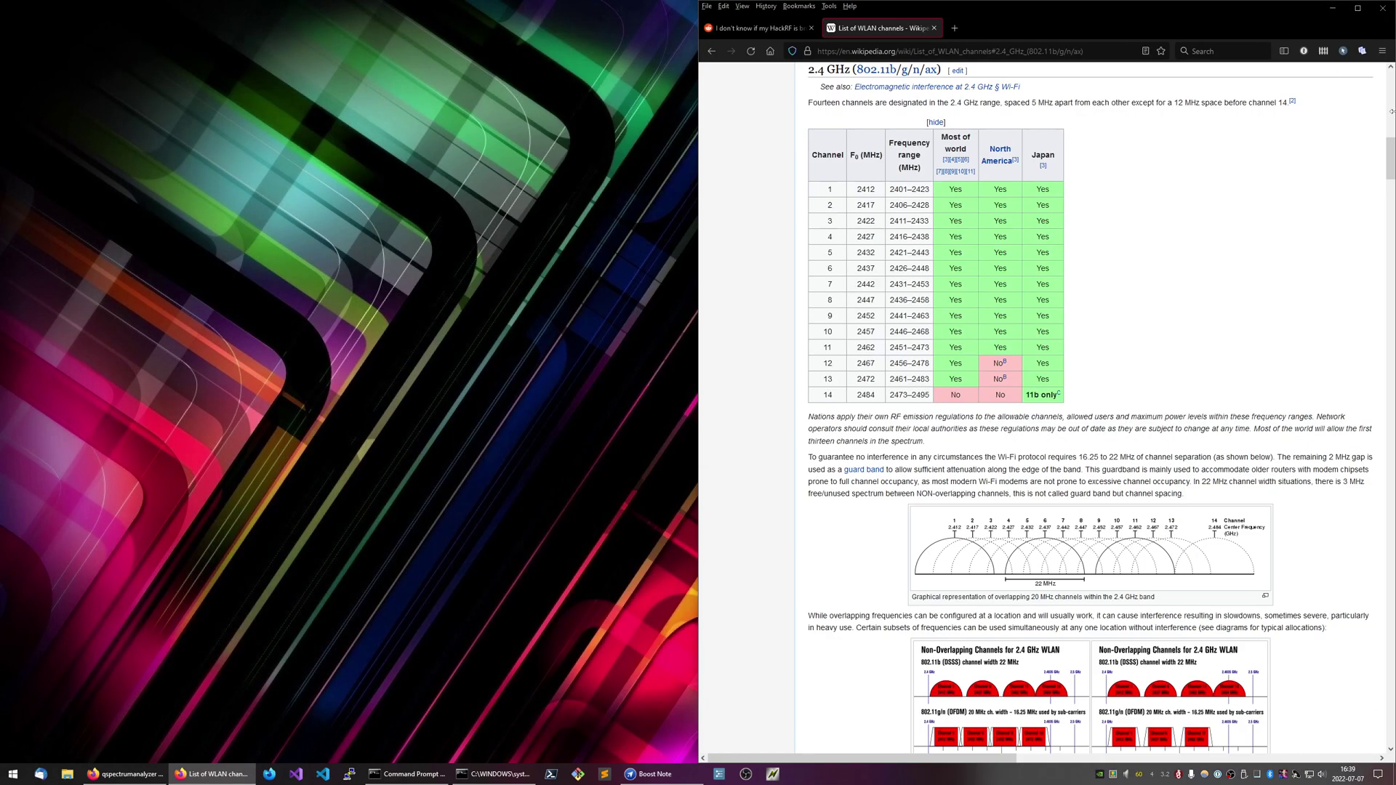
click(536, 545)
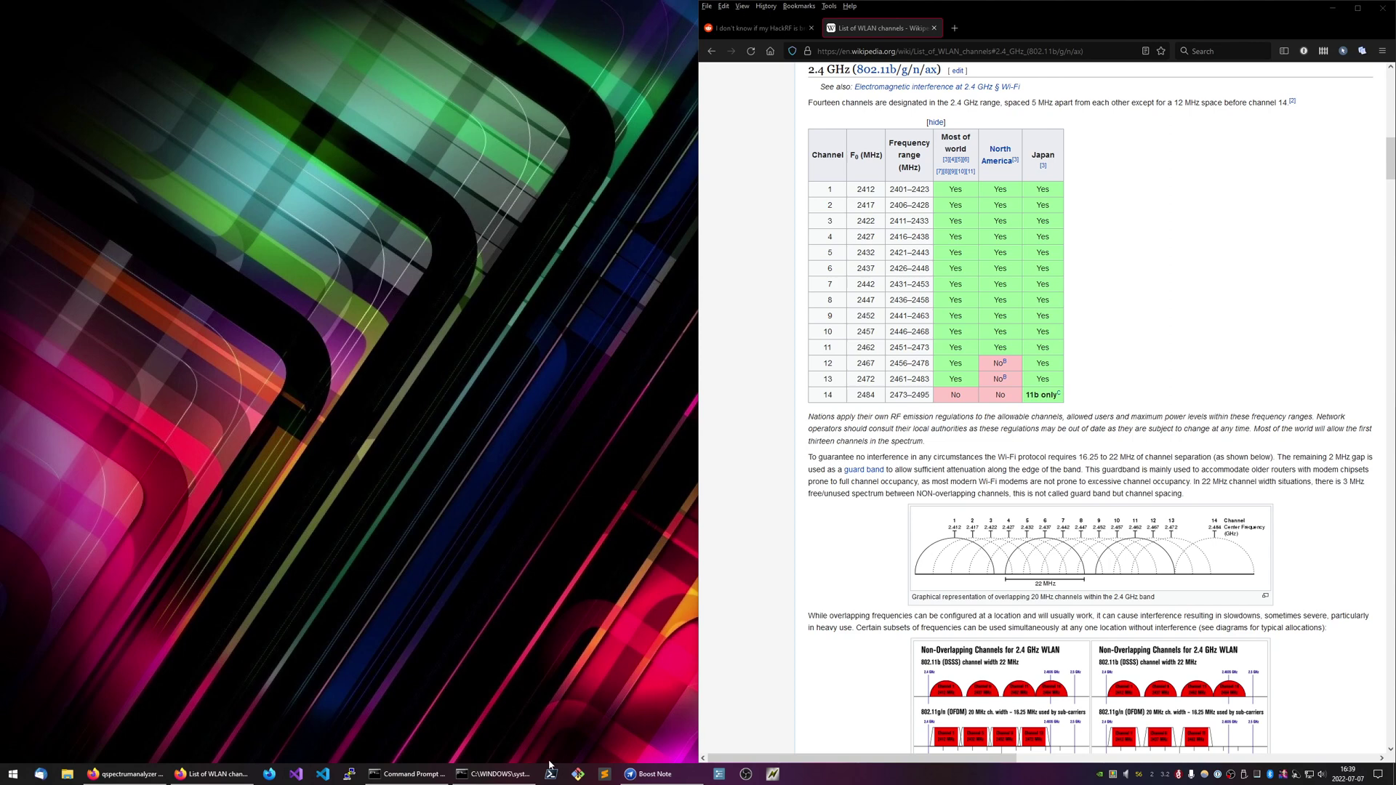
click(492, 775)
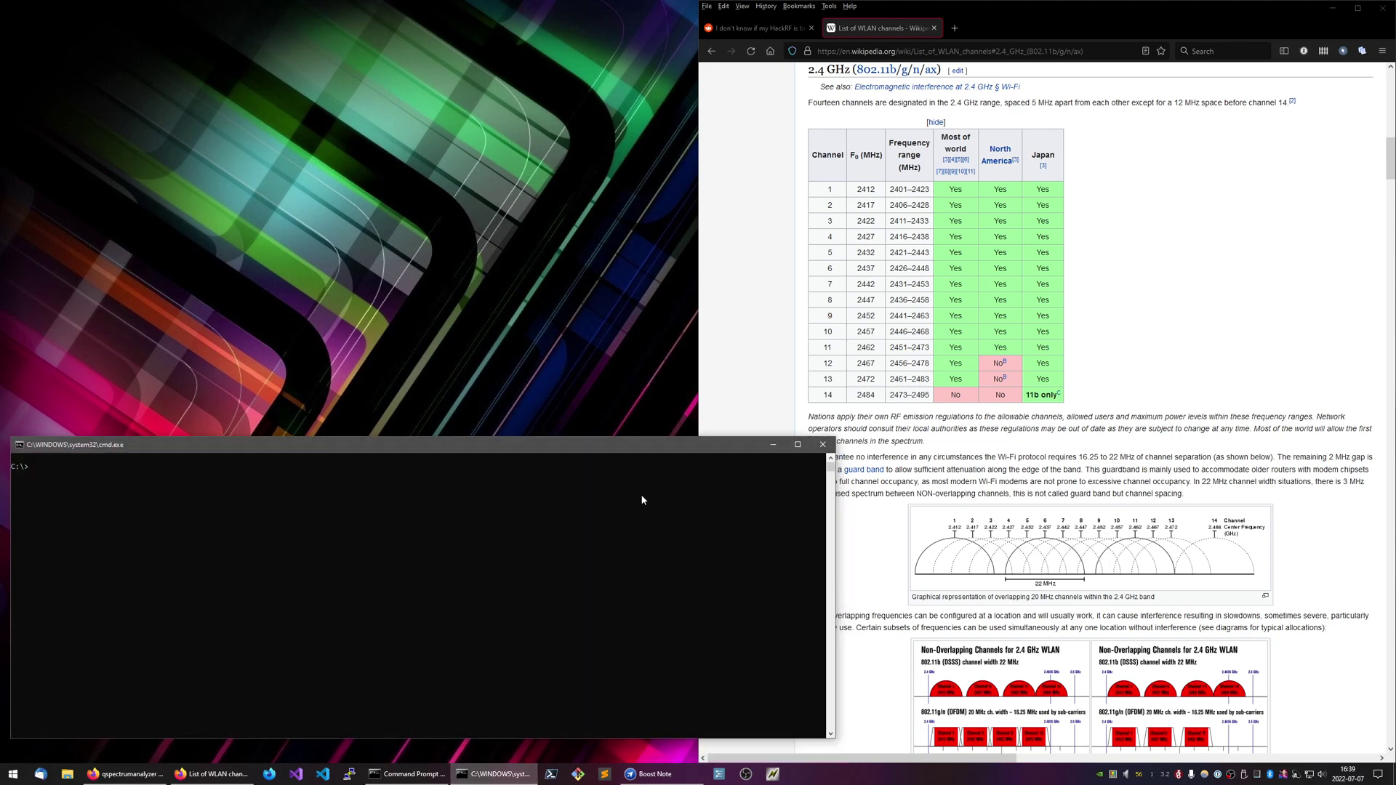
click(584, 401)
click(565, 450)
click(666, 774)
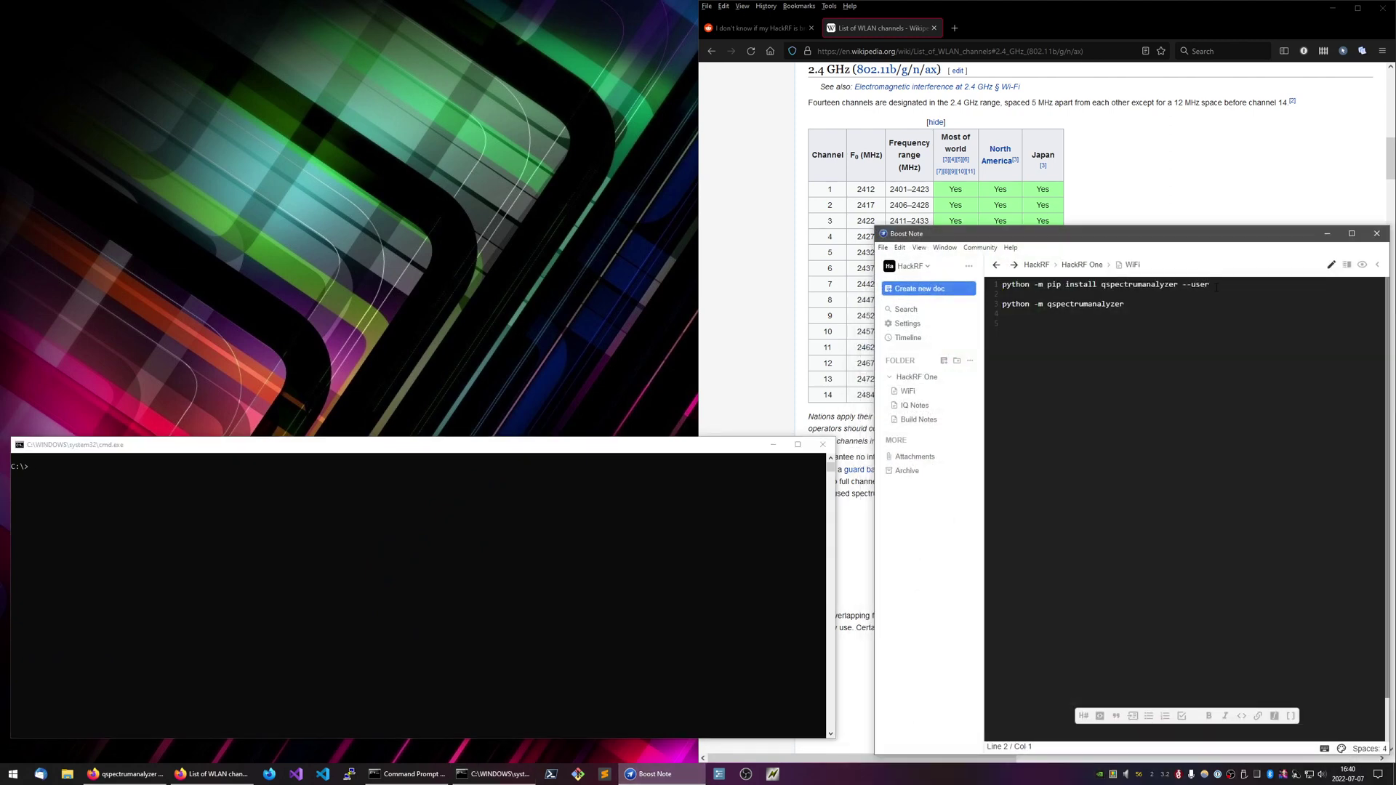
Run 'python -m pip install qspectrumanalyzer --user' from the note in Command Prompt
drag(1216, 287, 1038, 277)
key(ctrl+c)
click(1164, 323)
click(396, 579)
key(ctrl+v)
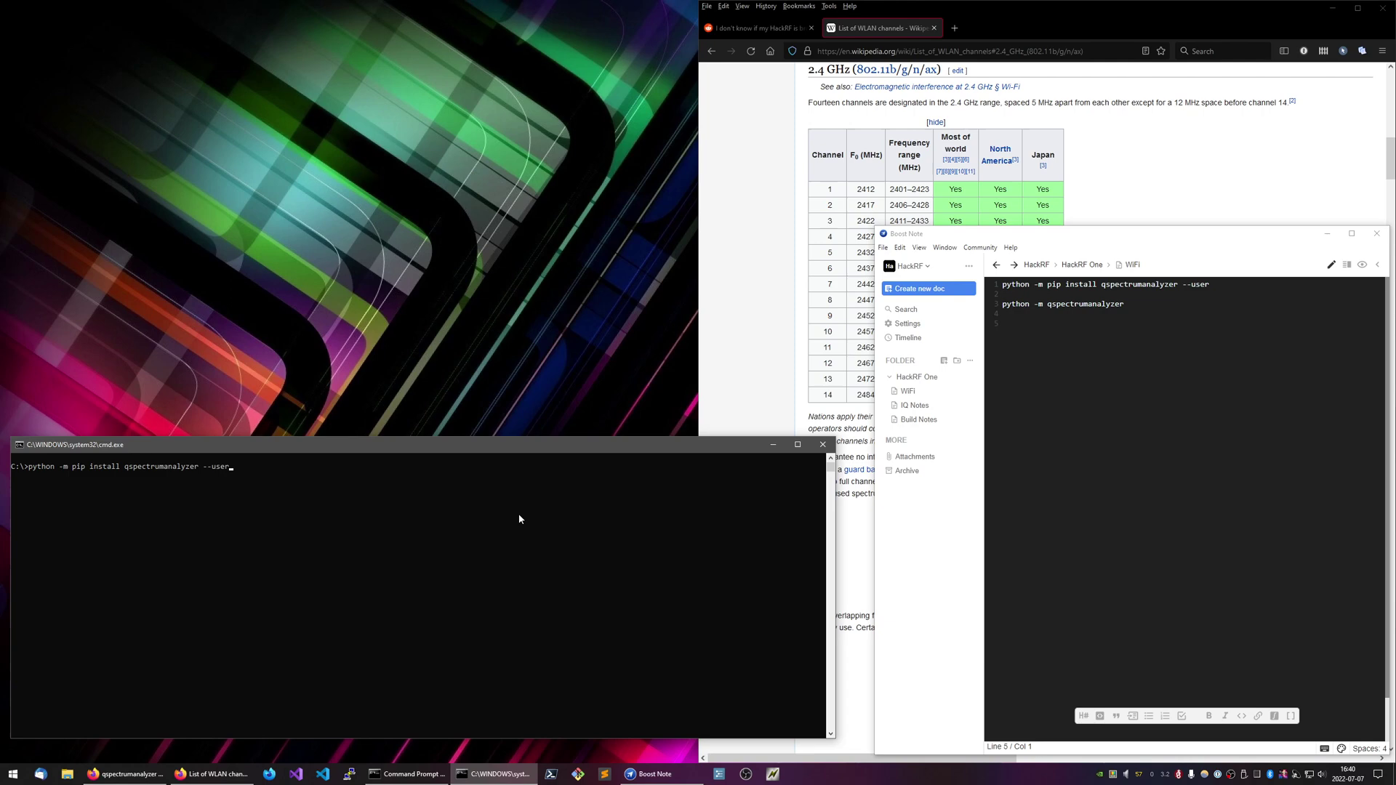
key(Return)
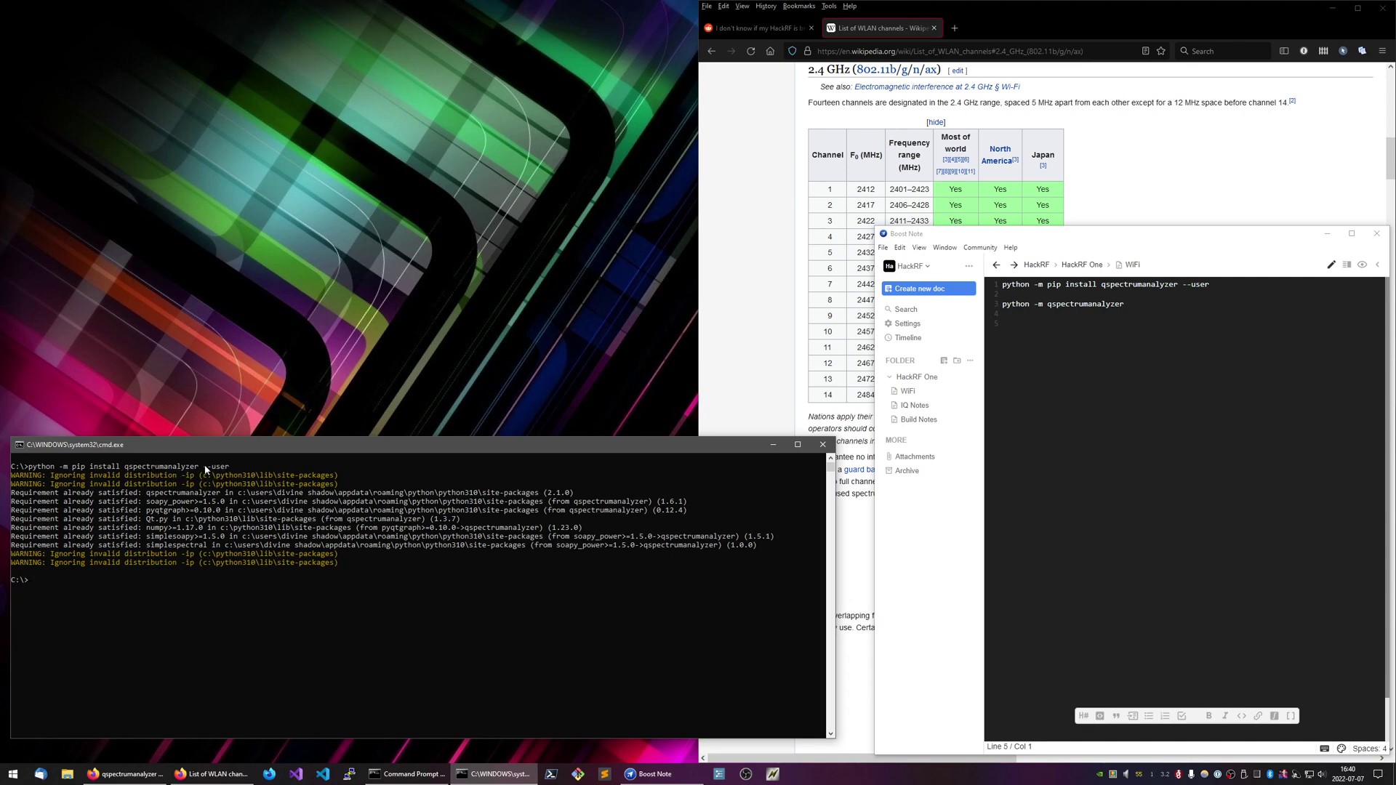
Select the 'python -m qspectrumanalyzer' line in the Boost Note notes
mouse_move(311, 449)
mouse_down()
mouse_move(314, 431)
mouse_move(307, 444)
mouse_up()
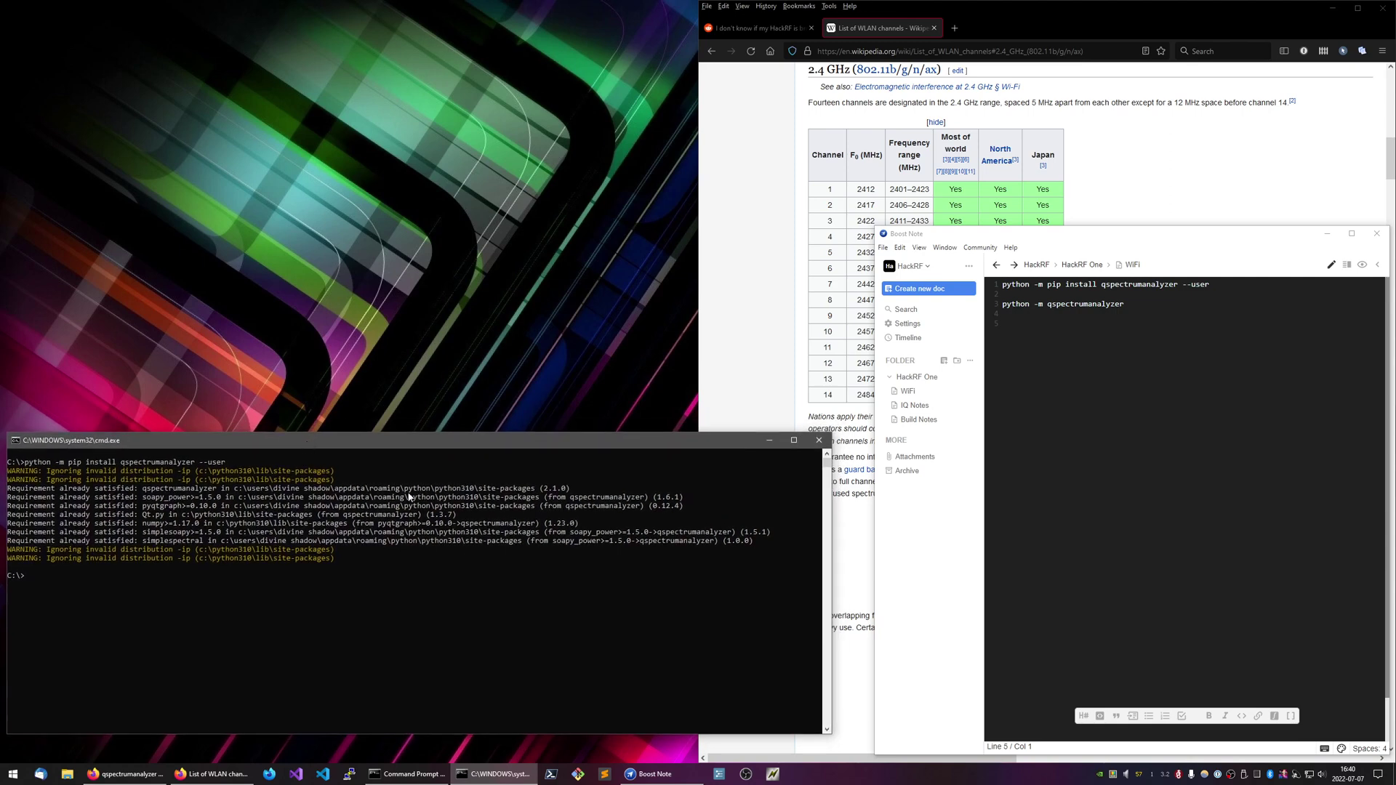
click(1155, 247)
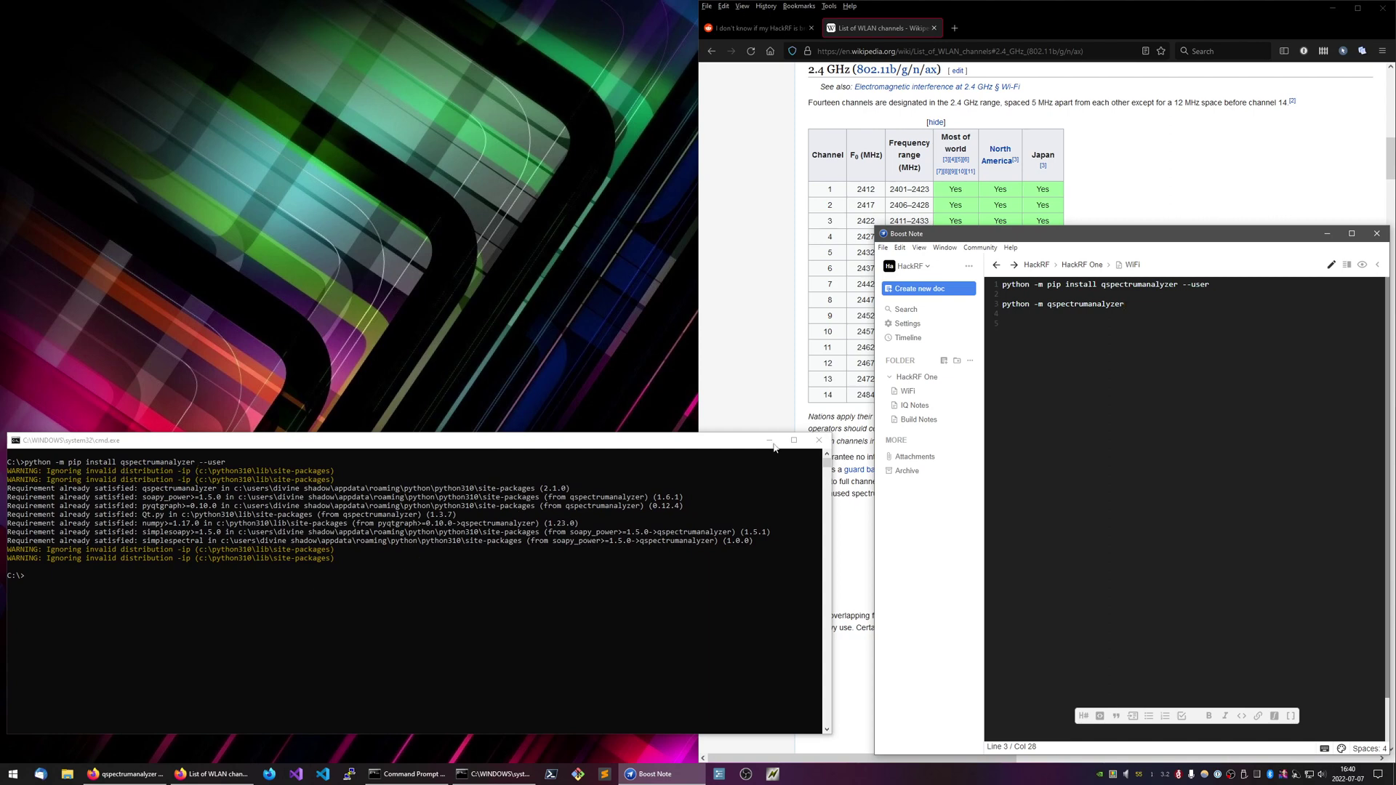
click(1137, 325)
drag(1125, 304, 1002, 304)
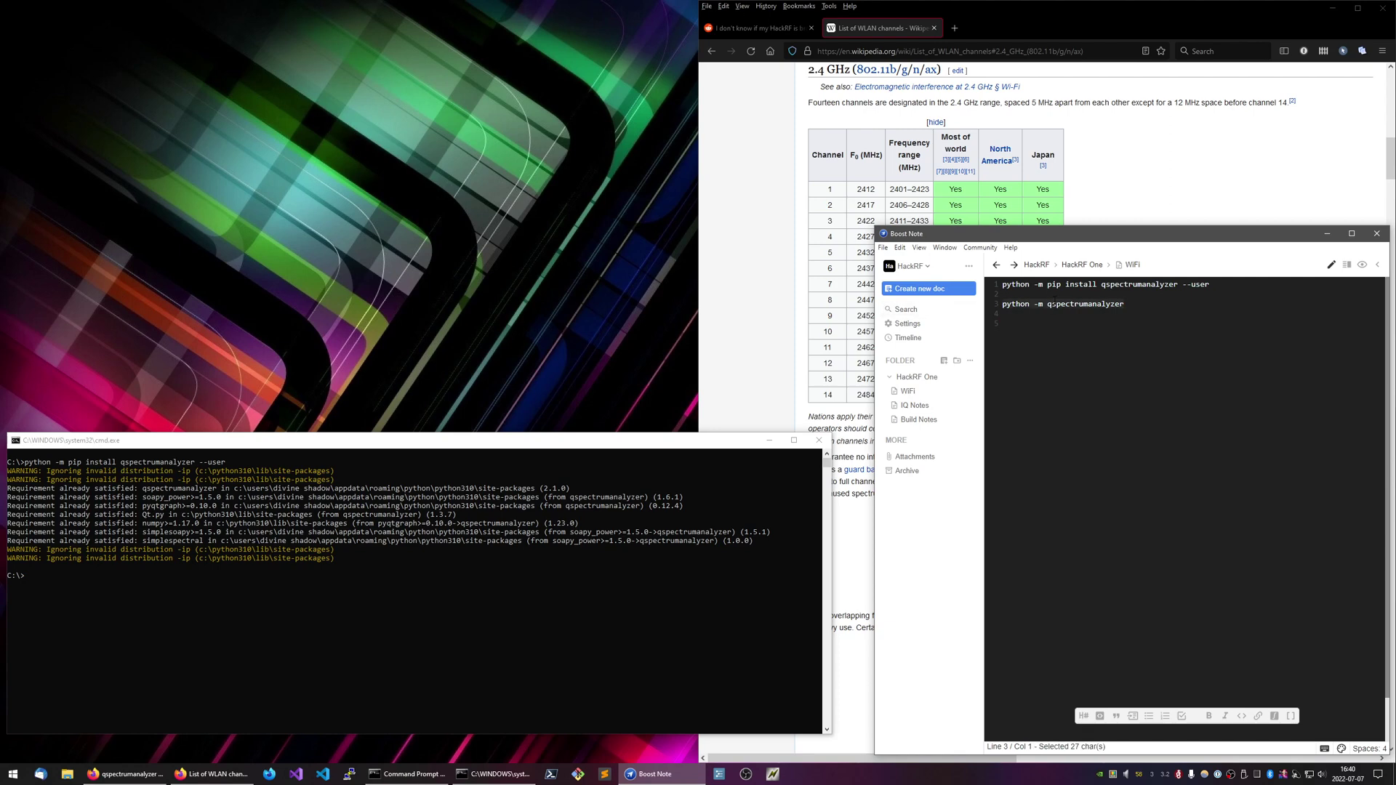
Paste and run 'python -m qspectrumanalyzer' at the cmd prompt
click(251, 626)
key(ctrl+v)
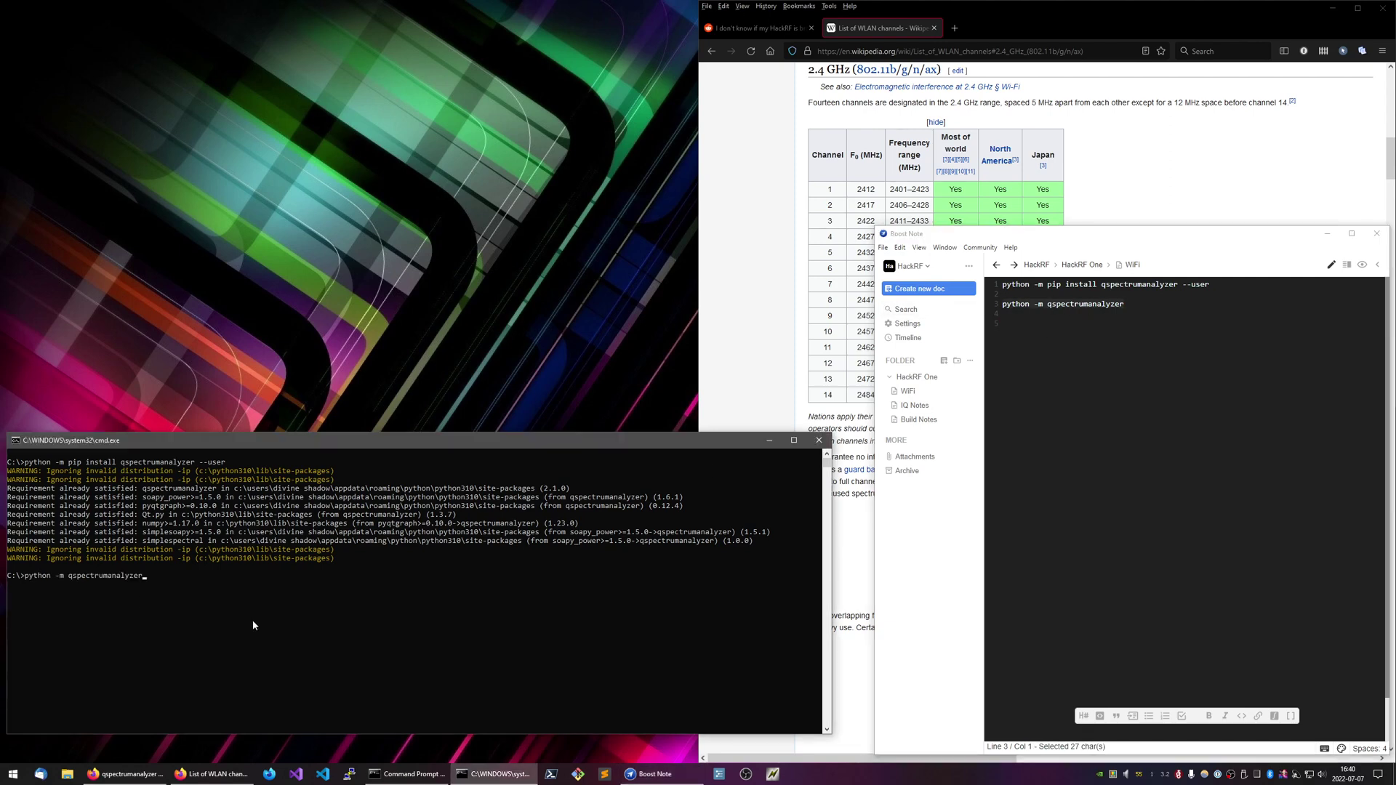
key(Return)
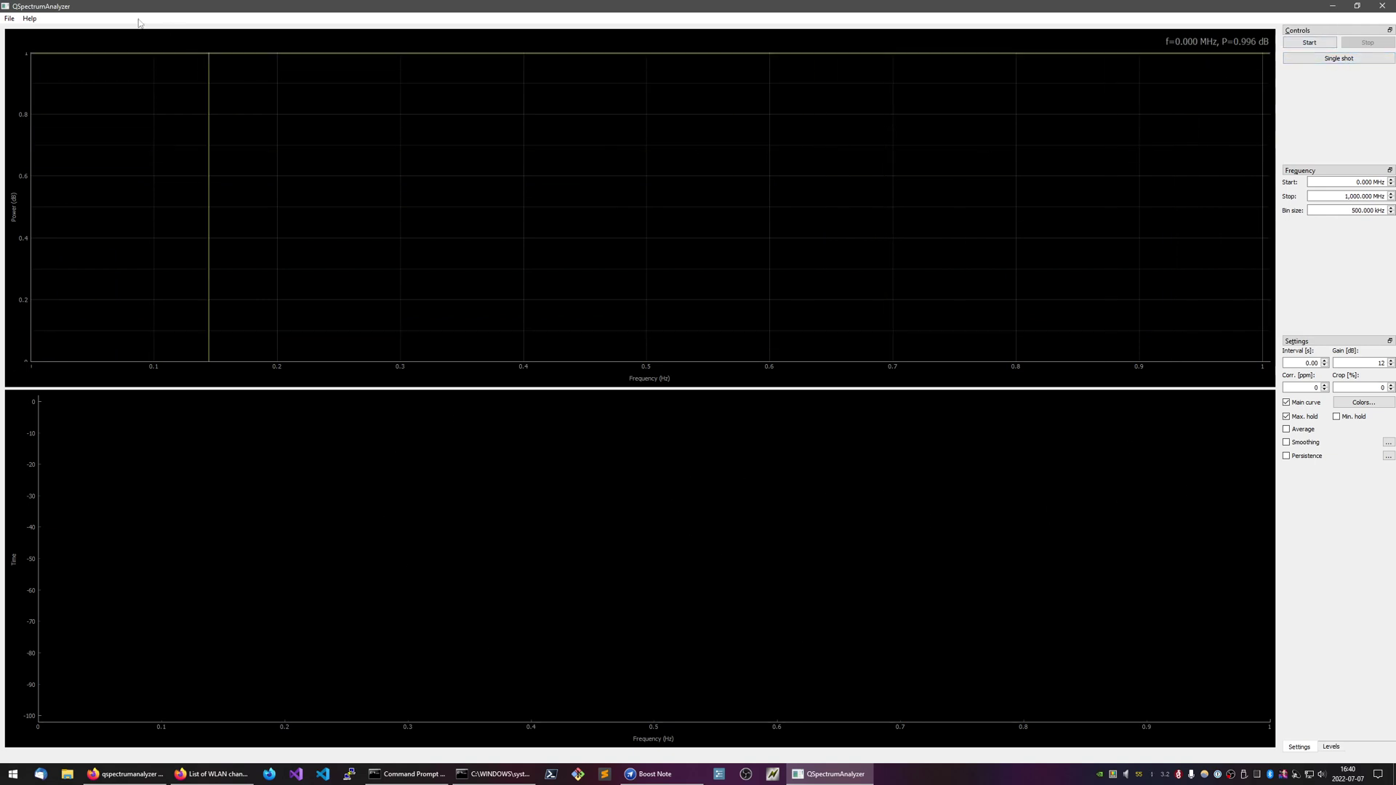
click(9, 19)
click(9, 19)
click(9, 19)
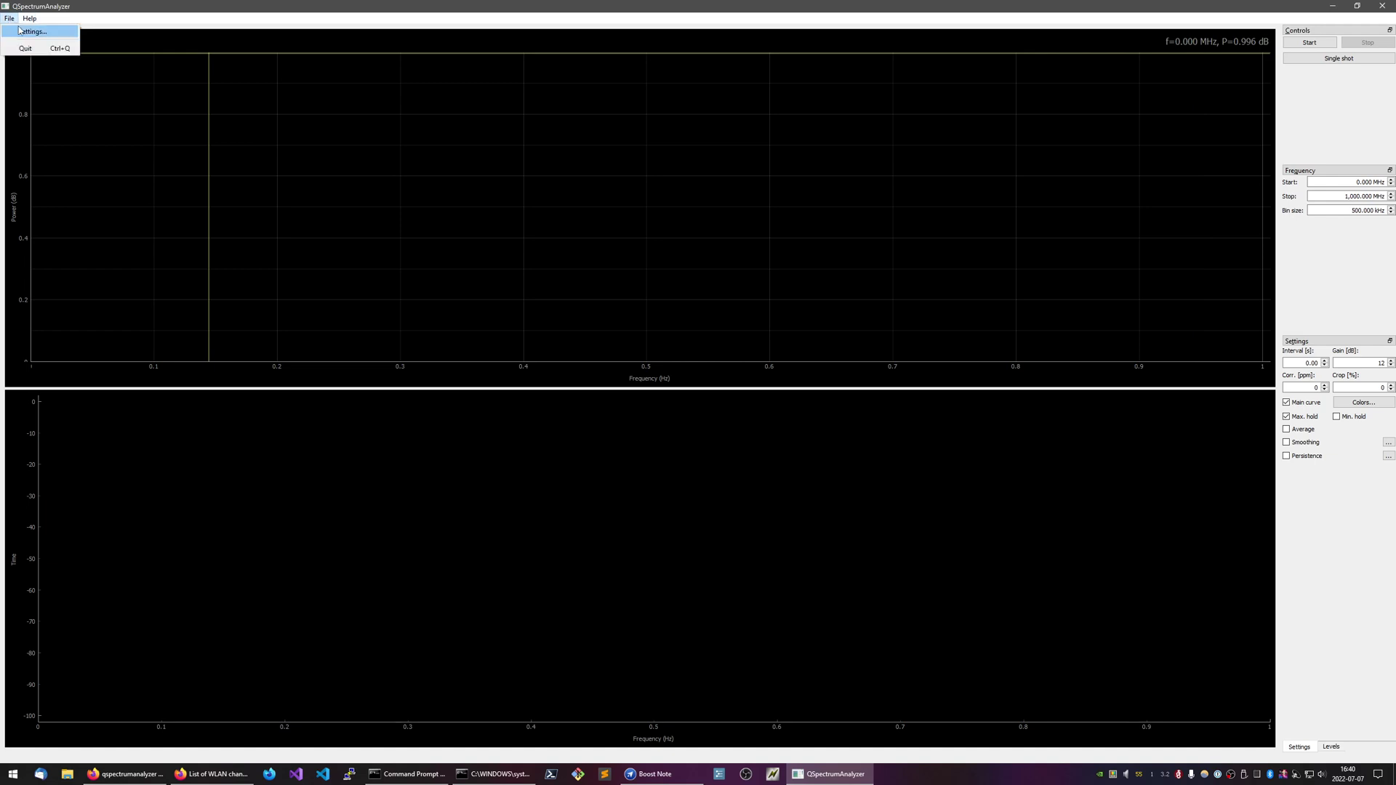
click(33, 31)
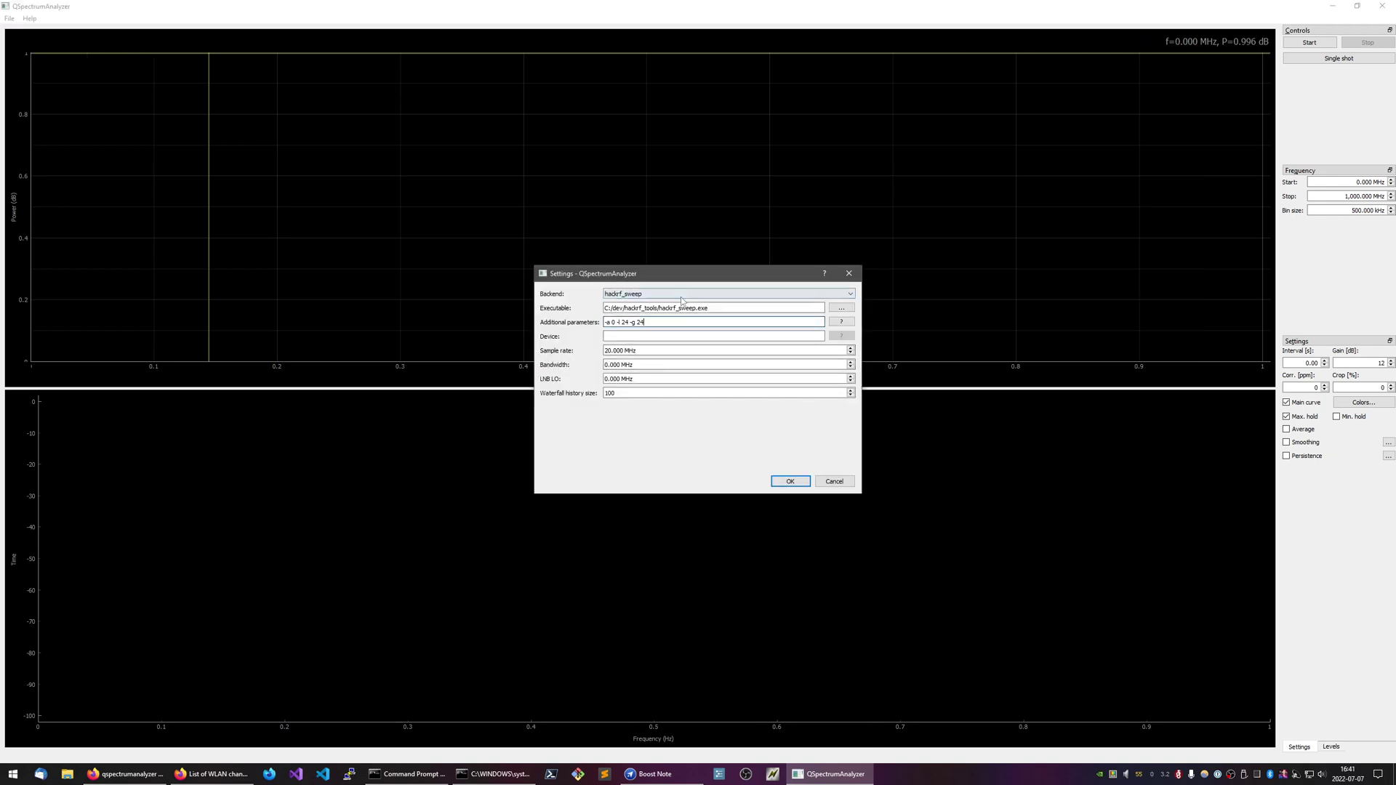
click(669, 310)
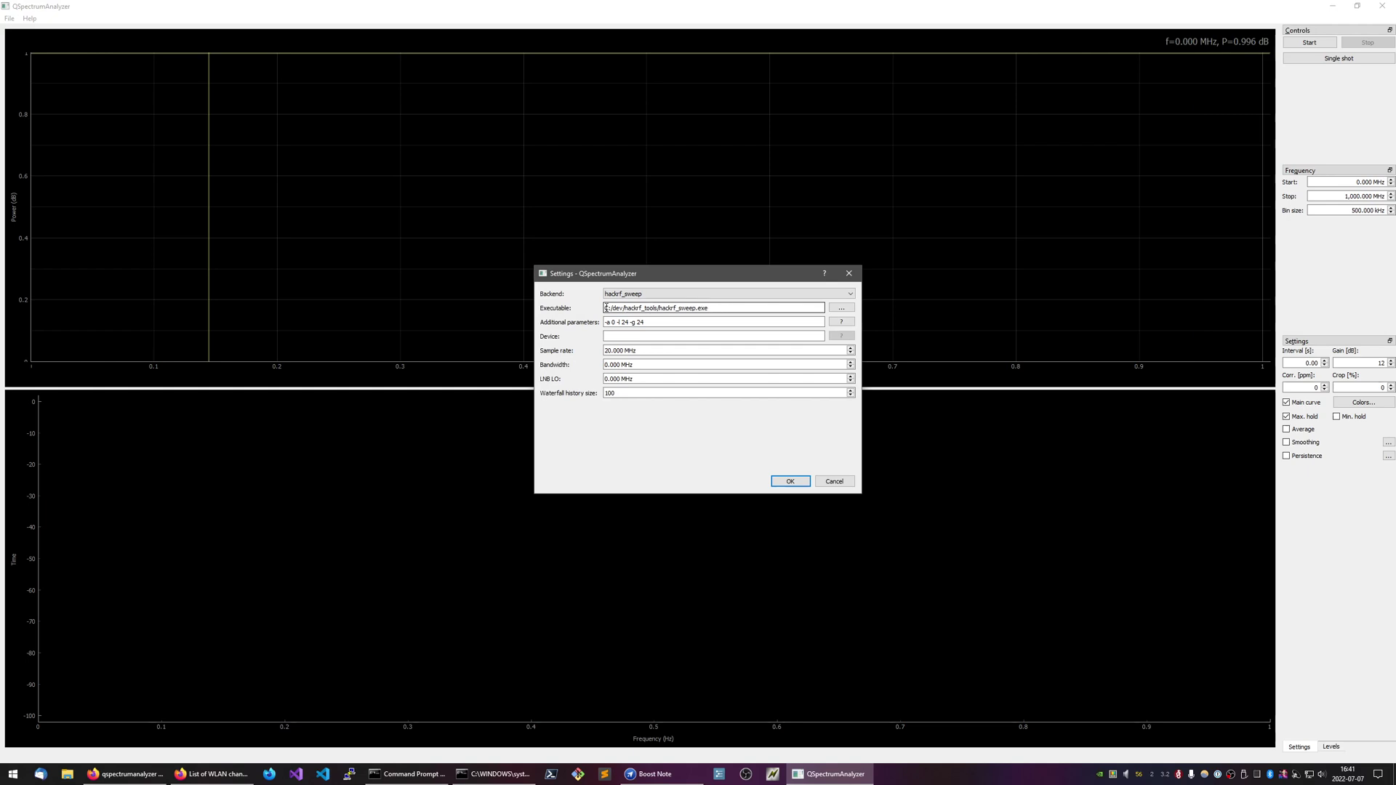
drag(606, 309, 709, 309)
double_click(703, 309)
click(696, 327)
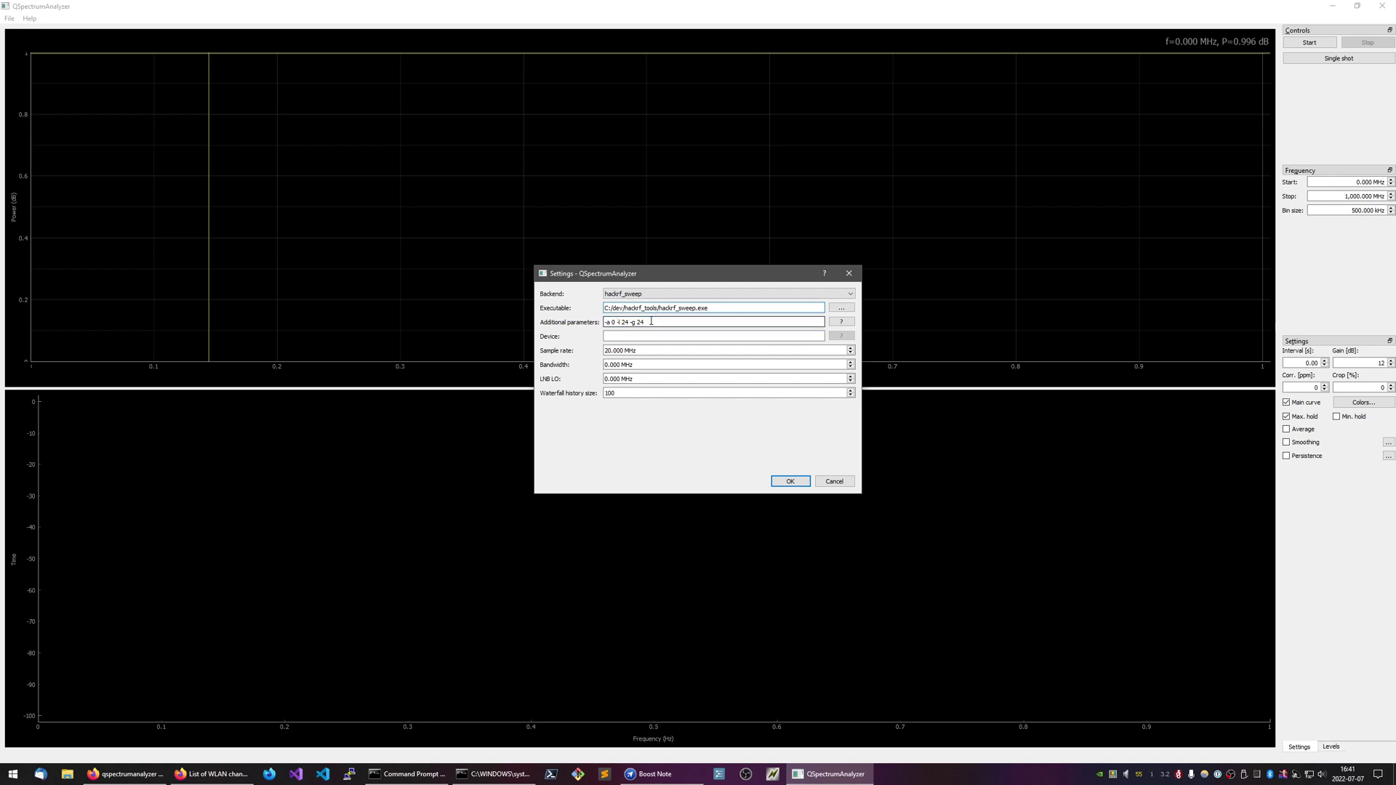
click(726, 310)
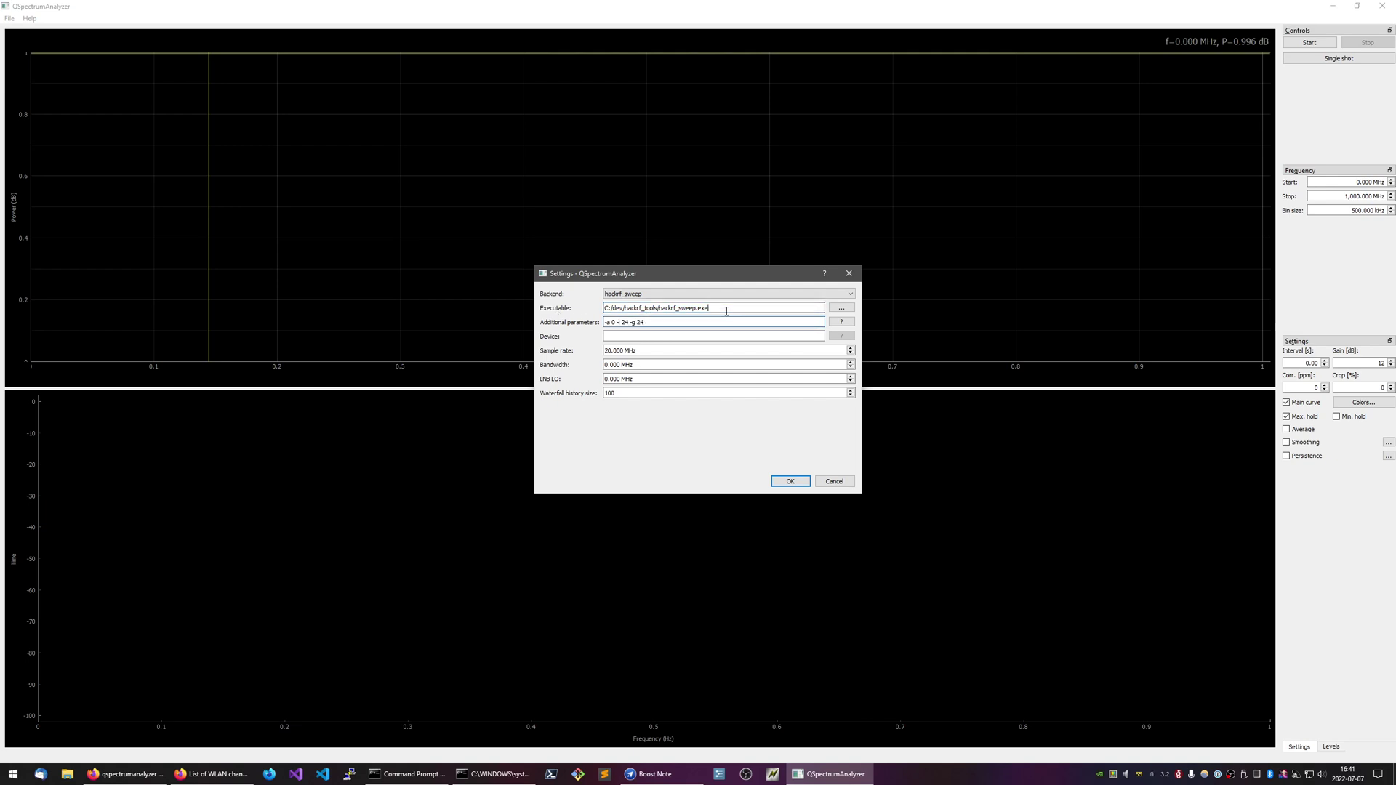
click(673, 323)
drag(603, 322, 616, 322)
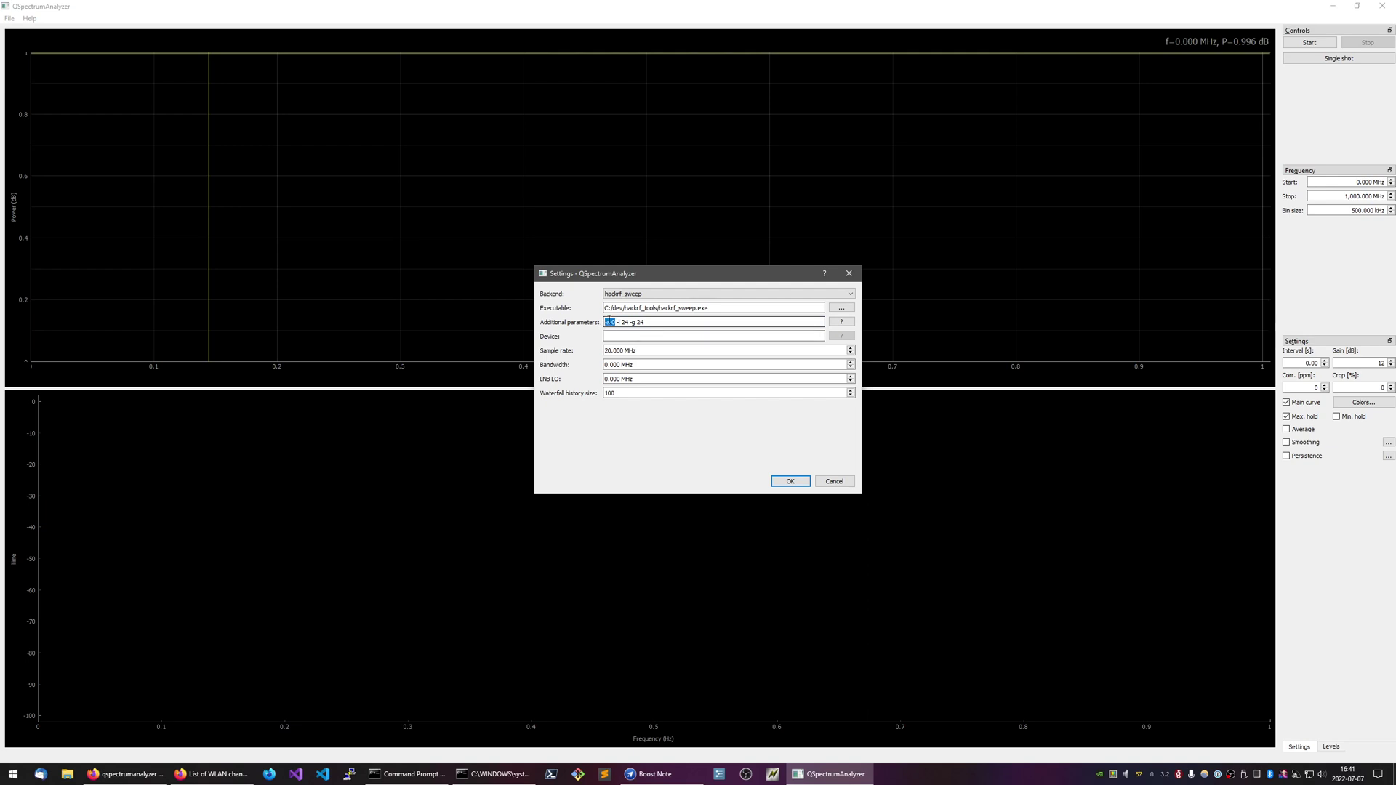
click(651, 324)
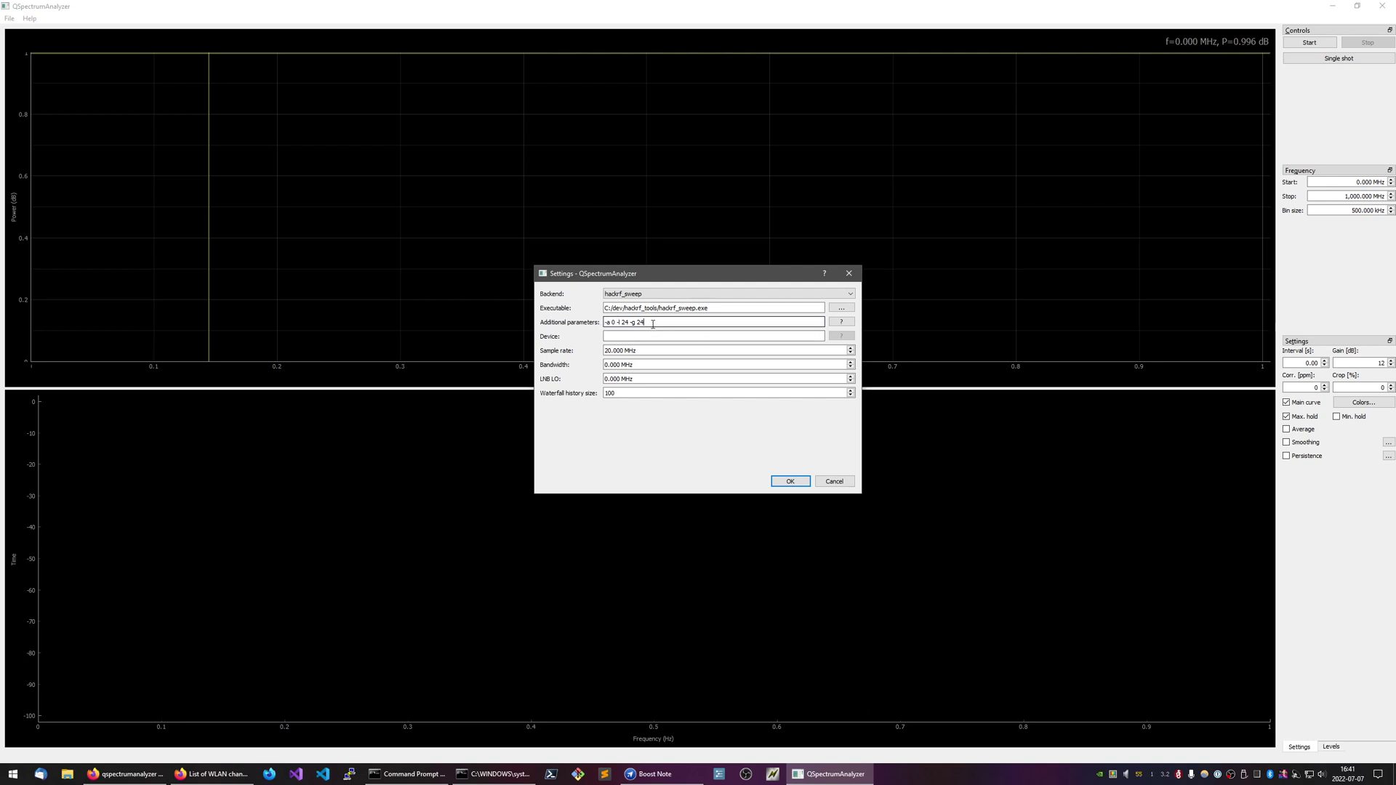
mouse_move(644, 322)
mouse_down()
mouse_move(605, 322)
mouse_move(645, 323)
mouse_up()
click(631, 324)
click(620, 324)
click(645, 324)
click(622, 350)
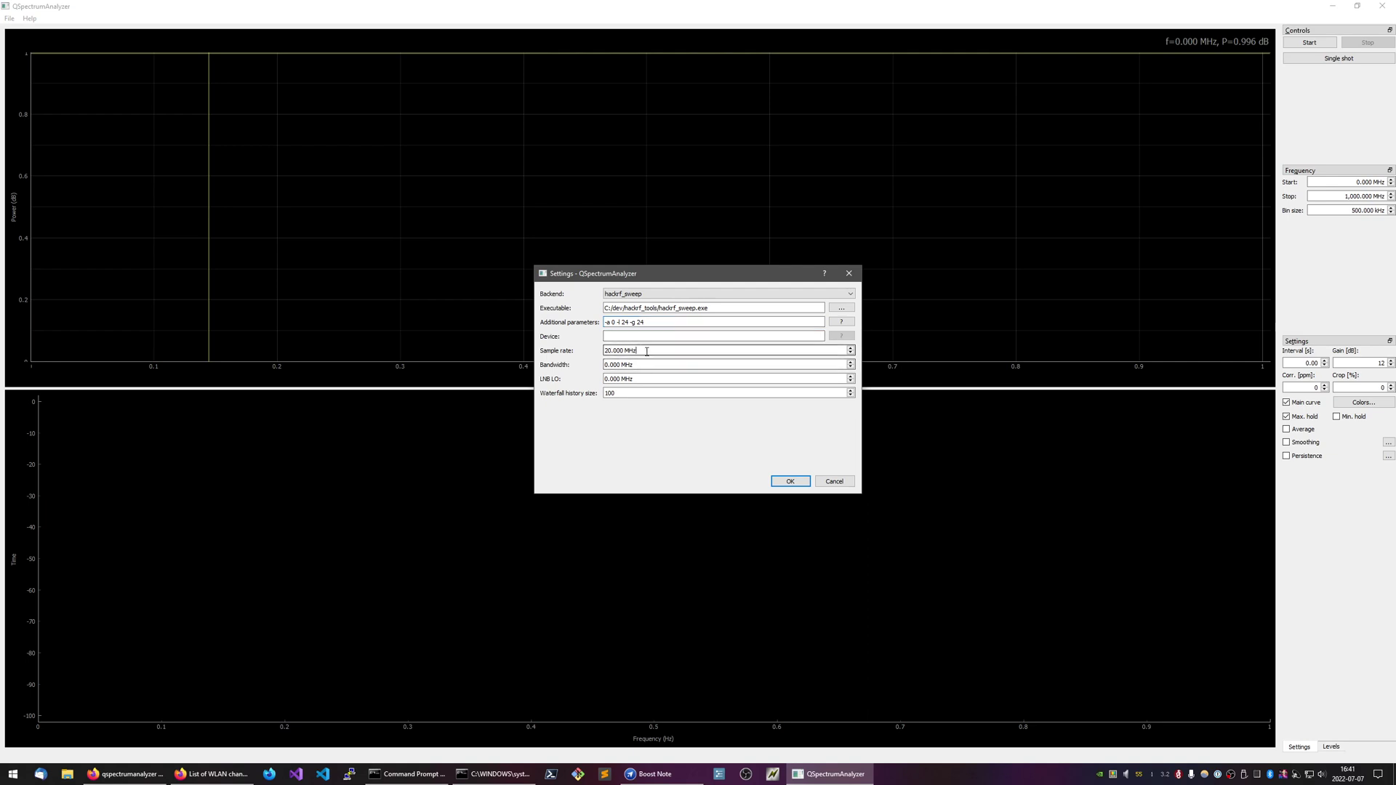
drag(604, 350, 644, 341)
click(647, 351)
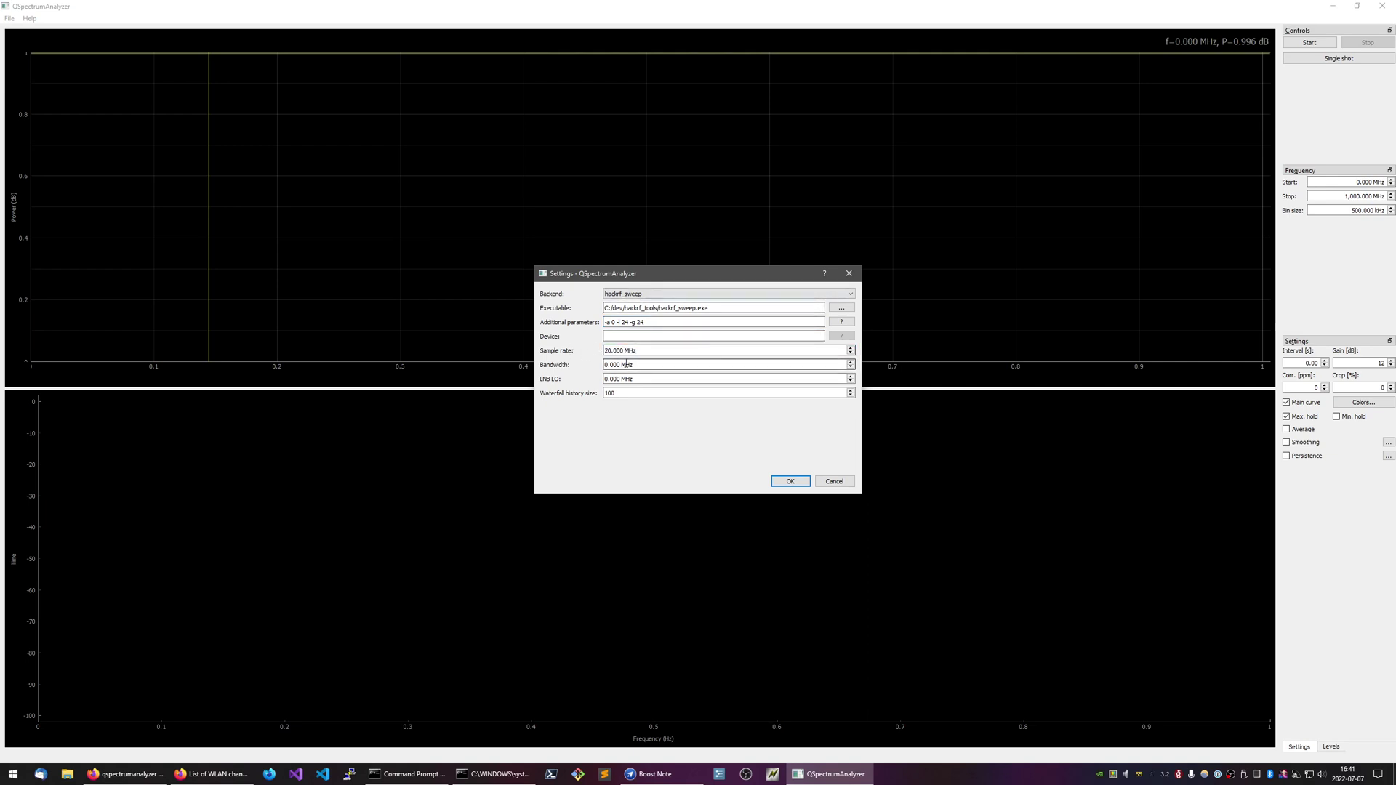
click(792, 482)
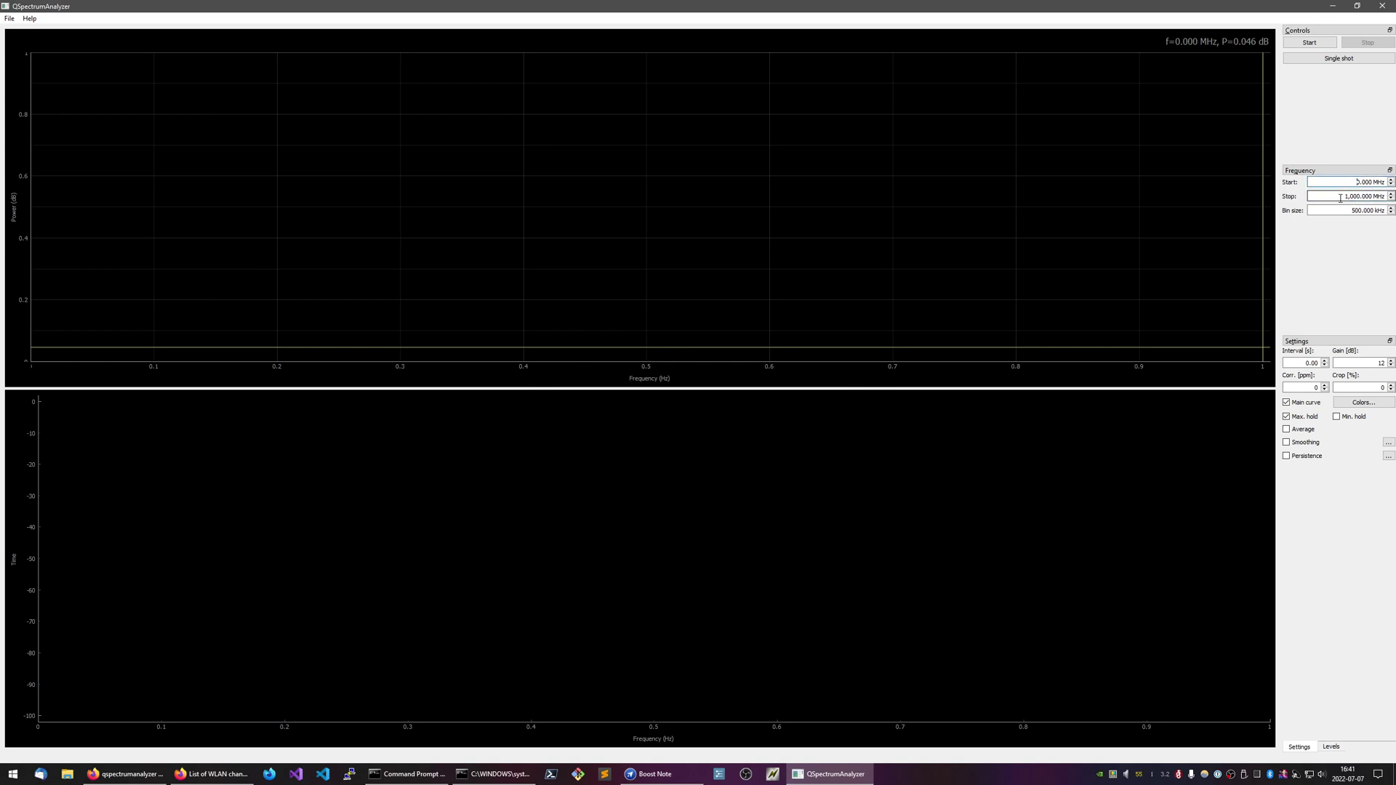
Set the Frequency panel's Start to 2,400 MHz and Stop to 2,500 MHz, keeping 500 kHz bins
double_click(1349, 197)
key(Home)
key(shift+End)
key(ctrl+c)
key(shift+Tab)
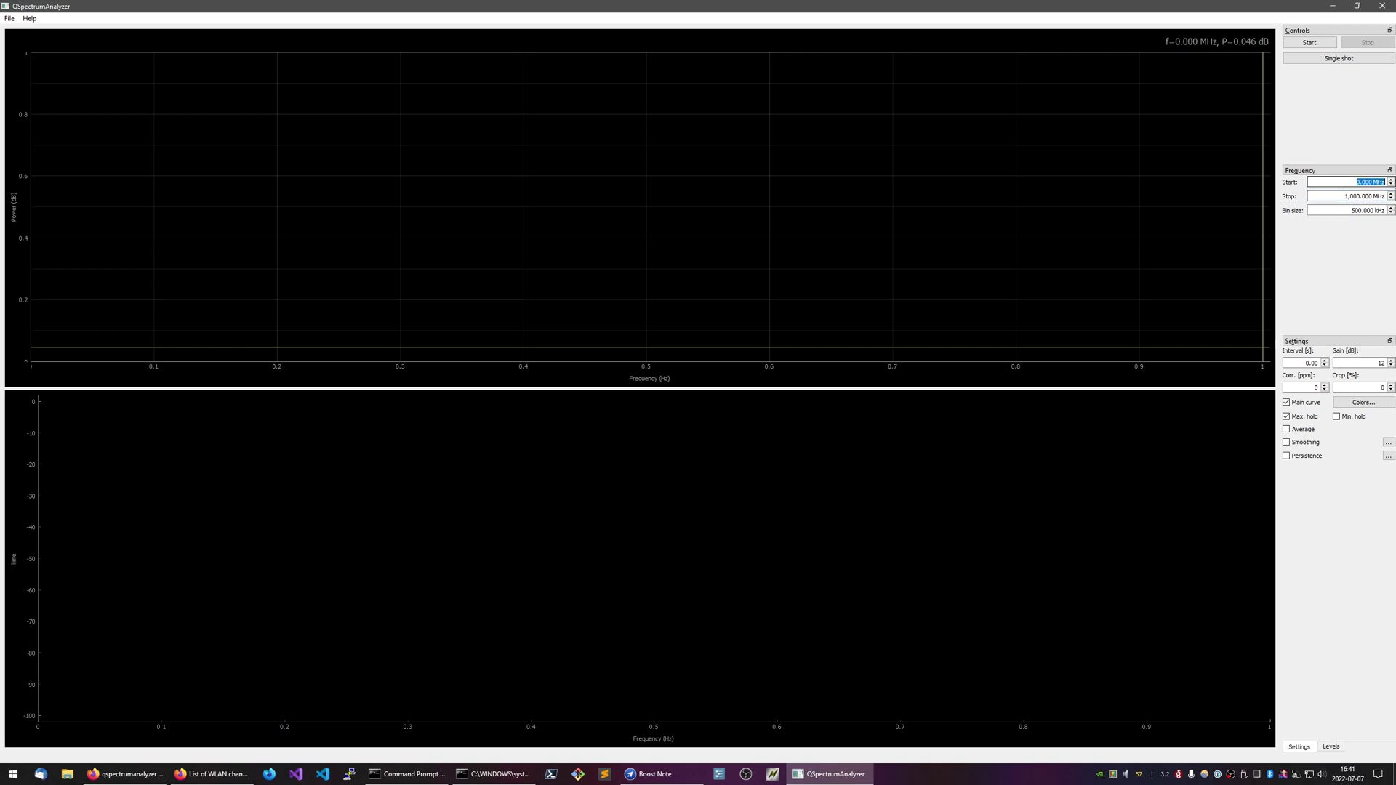
key(ctrl+v)
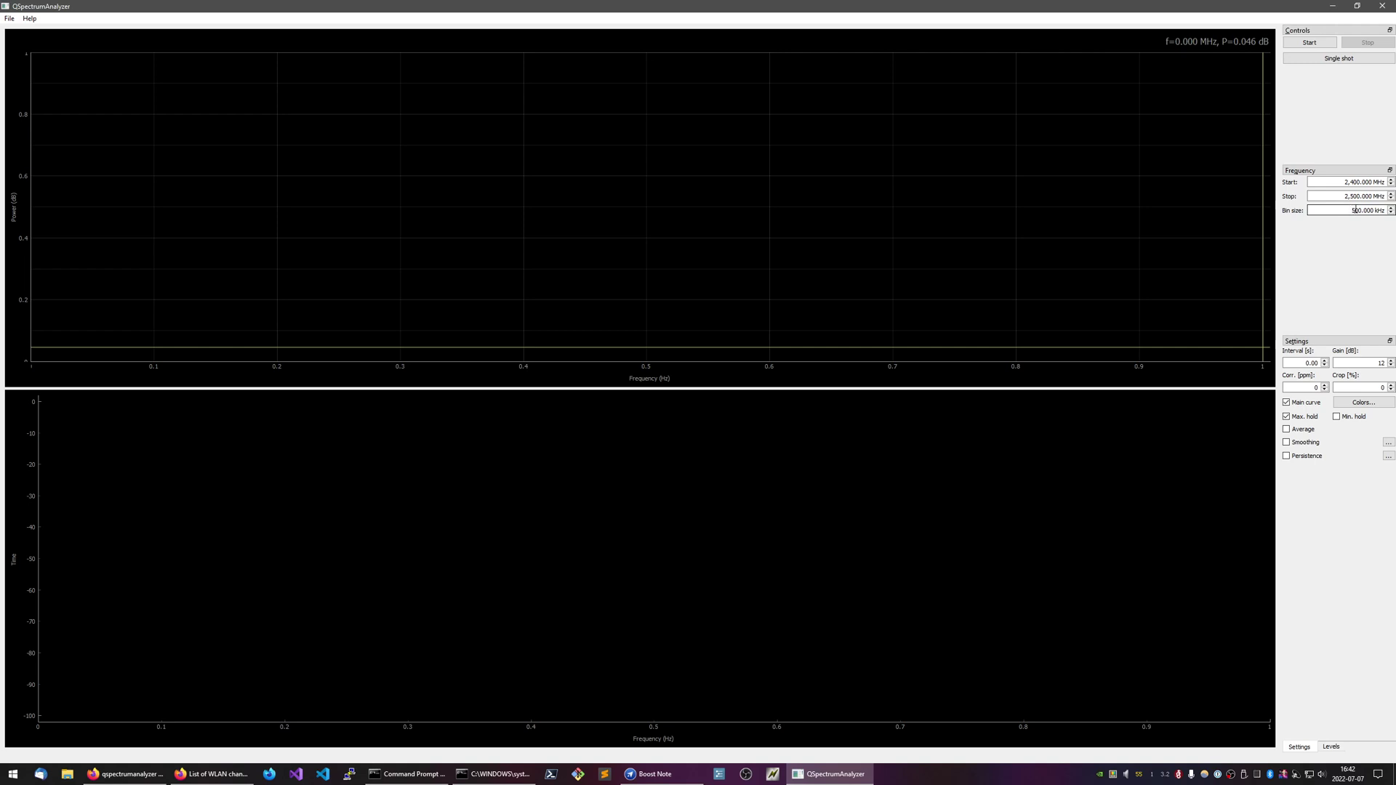
drag(1353, 211, 1355, 247)
Point out the 2,400 MHz start and 2,500 MHz stop frequency values
mouse_move(1347, 182)
mouse_down()
mouse_move(1360, 197)
mouse_move(1358, 182)
mouse_up()
click(1354, 195)
drag(1354, 196, 1358, 182)
click(1353, 210)
Try entering 20 as the bin size, then revert it to 500 kHz
double_click(1354, 211)
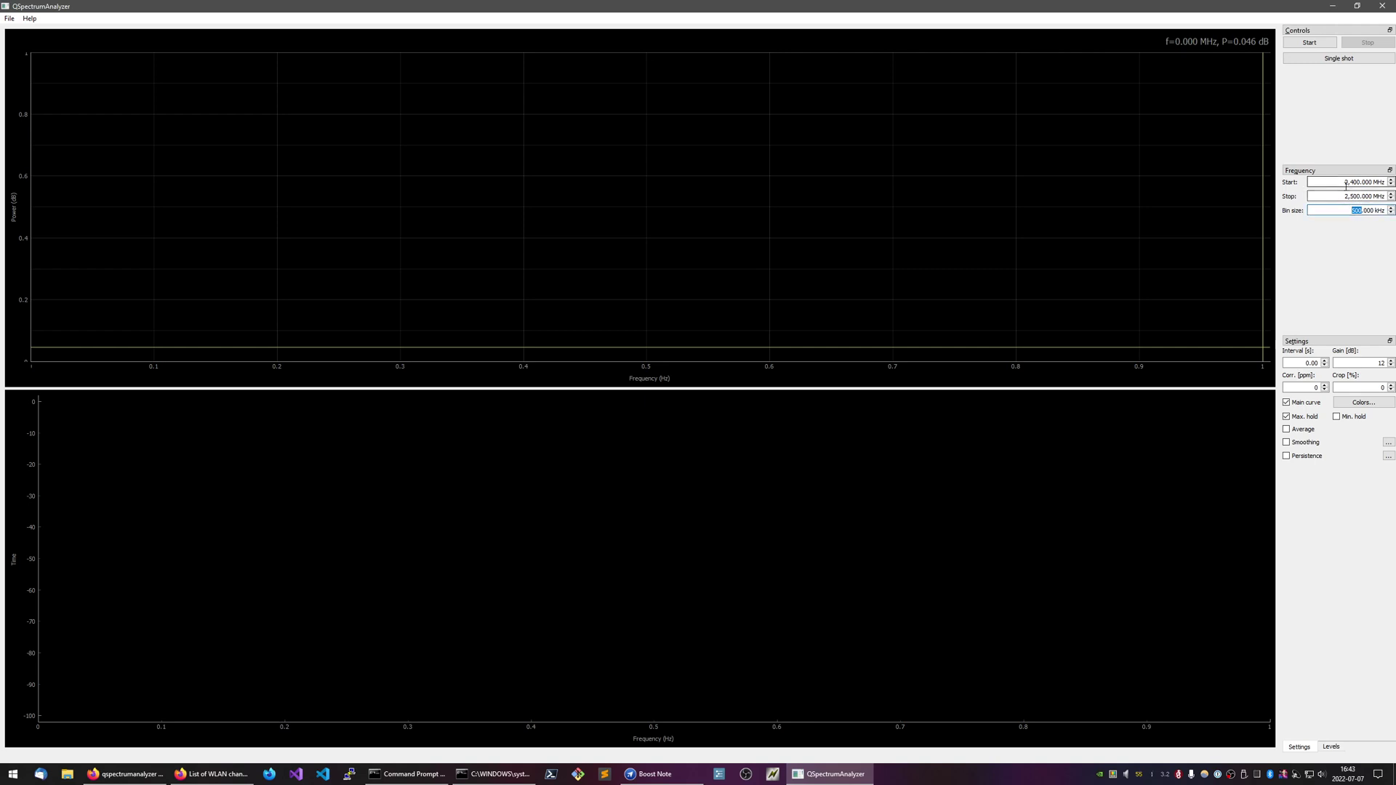
double_click(1351, 182)
double_click(1347, 196)
double_click(1354, 210)
text(20)
key(ctrl+z)
key(shift+Tab)
Set the bin size to 50 kHz and start the 2.4–2.5 GHz sweep
double_click(1391, 213)
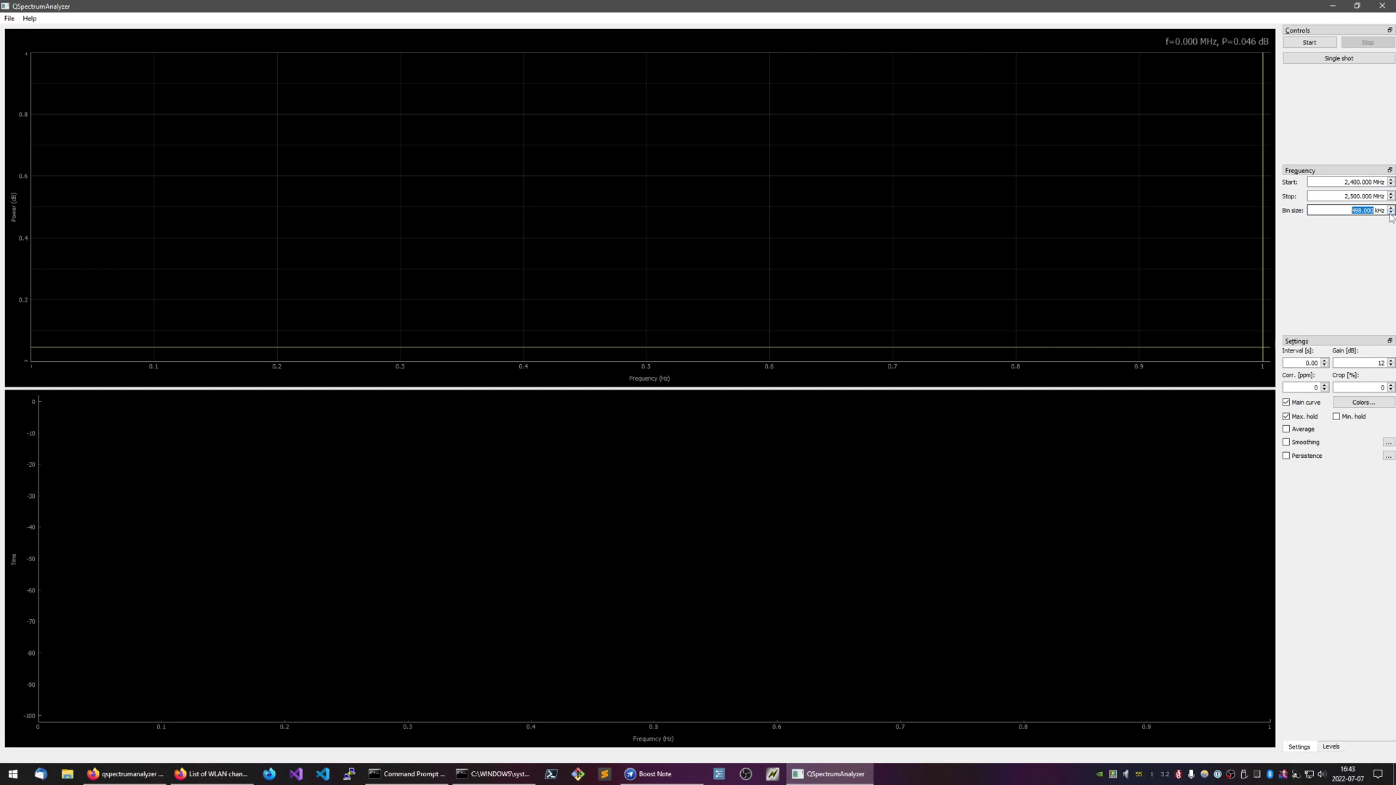
click(1354, 210)
text(50)
click(1357, 197)
click(1309, 43)
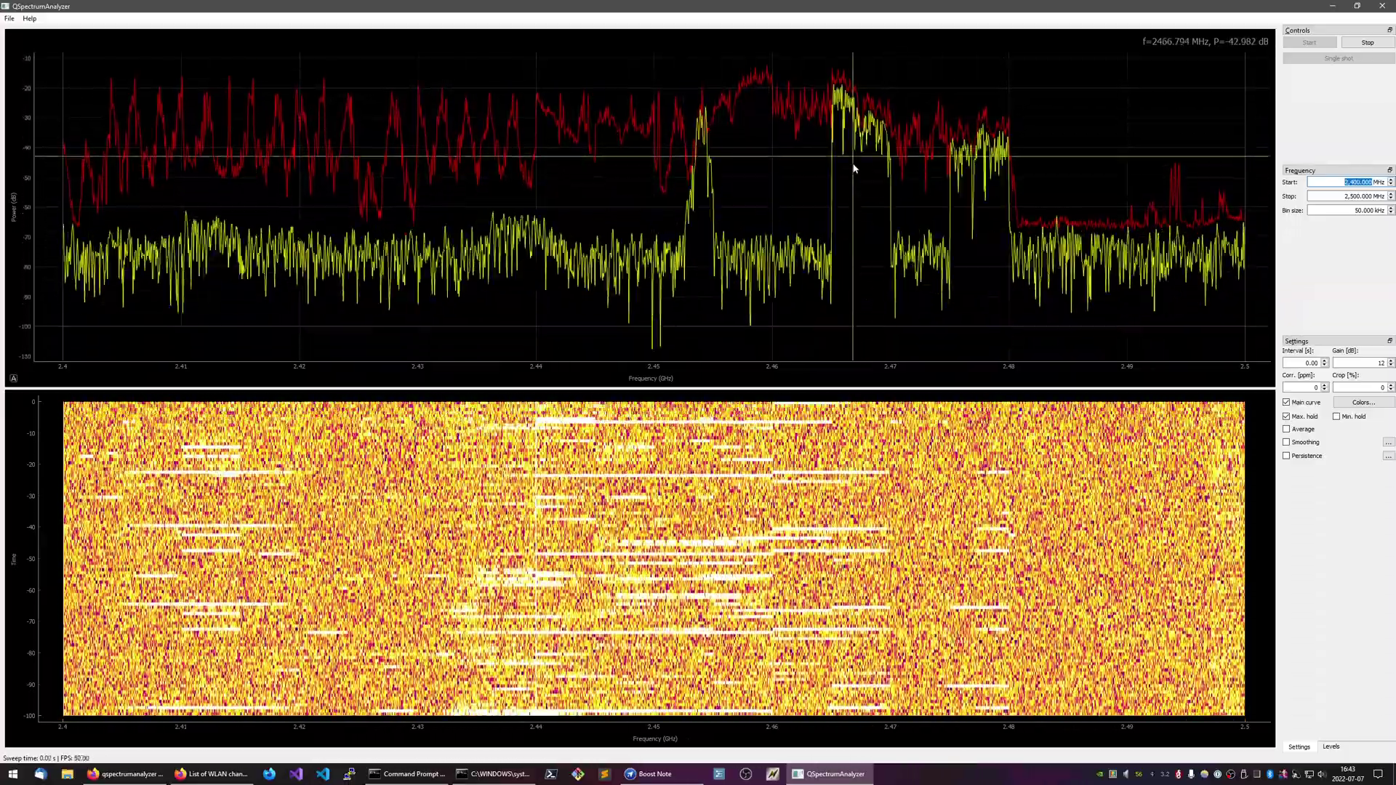
Rescale the spectrum plot with View All so all its data fits
right_click(855, 166)
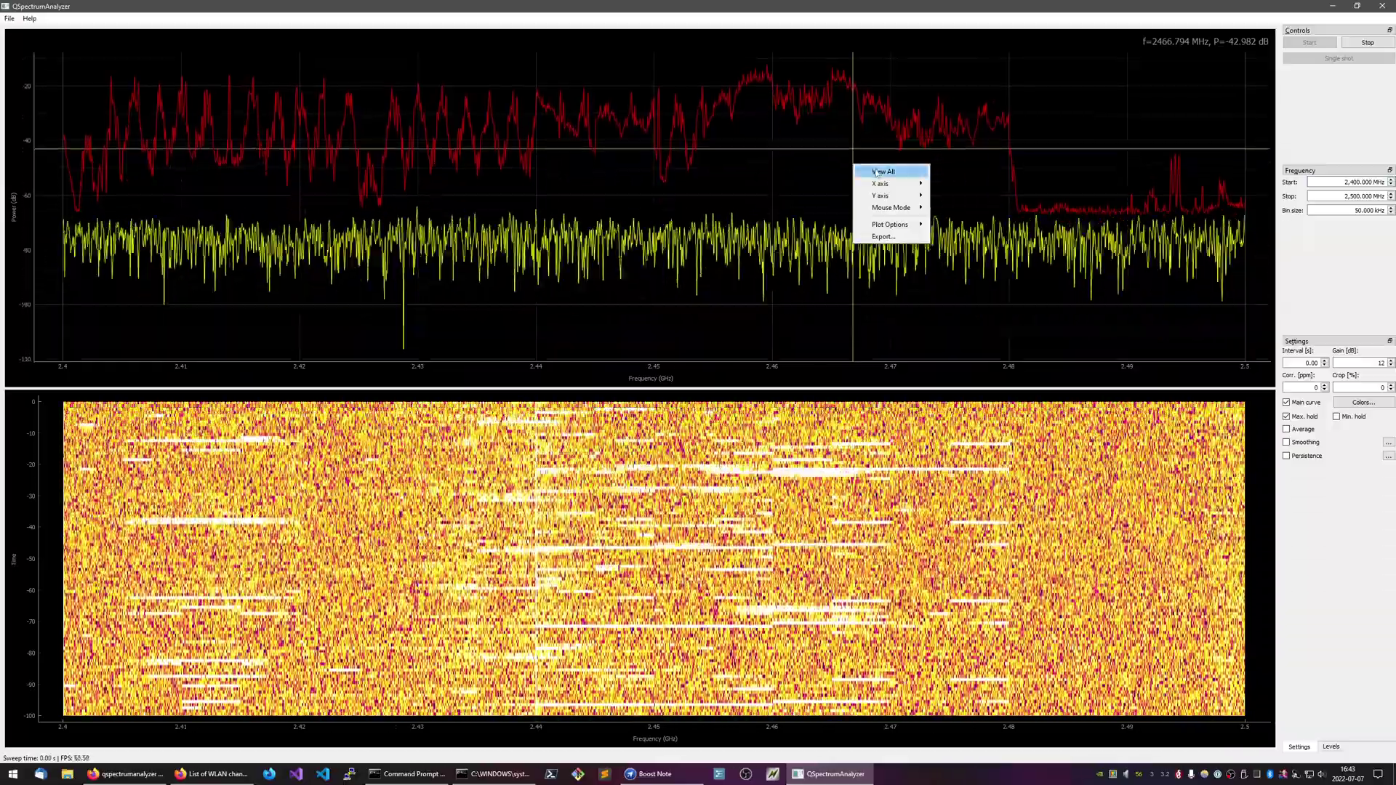
click(878, 173)
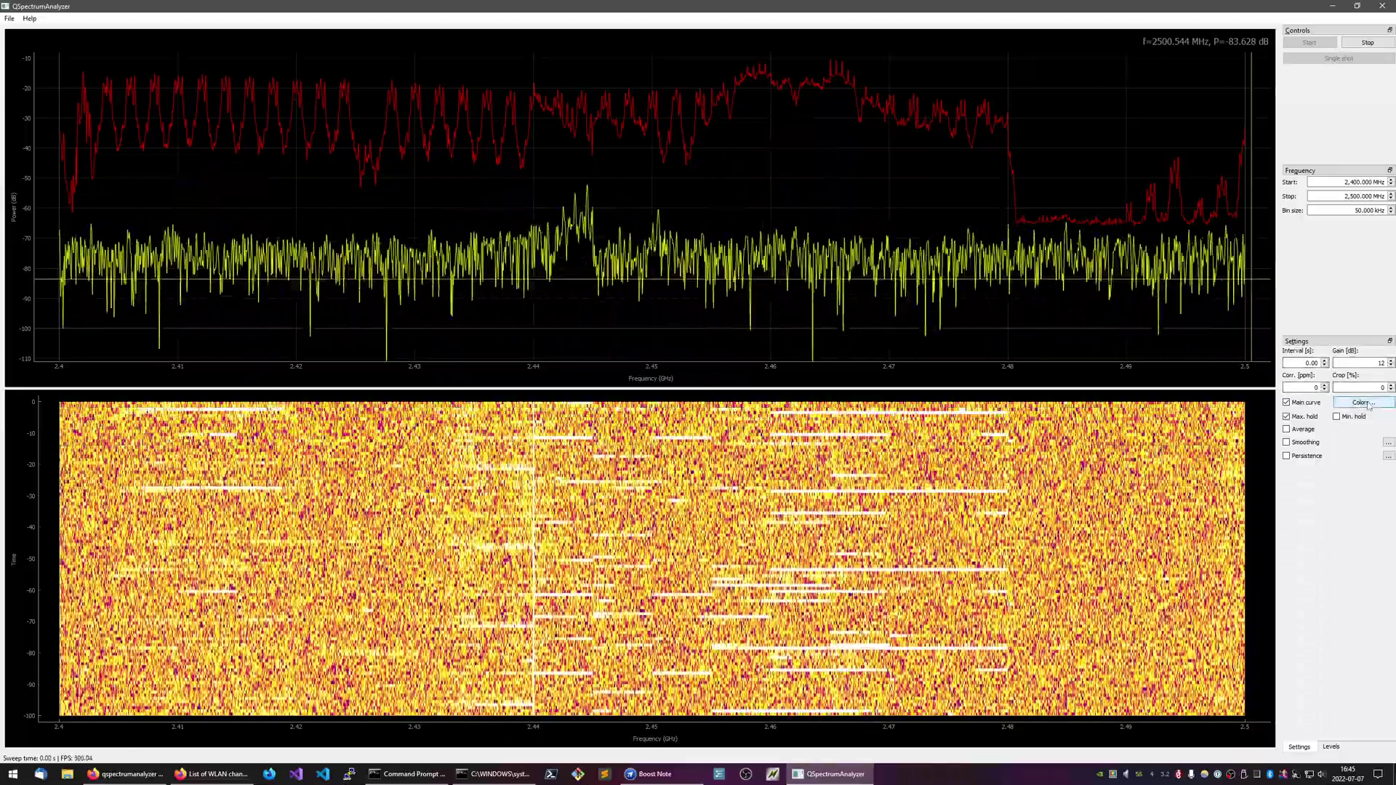
Review the curve Colors settings and cancel without changing anything
click(1363, 402)
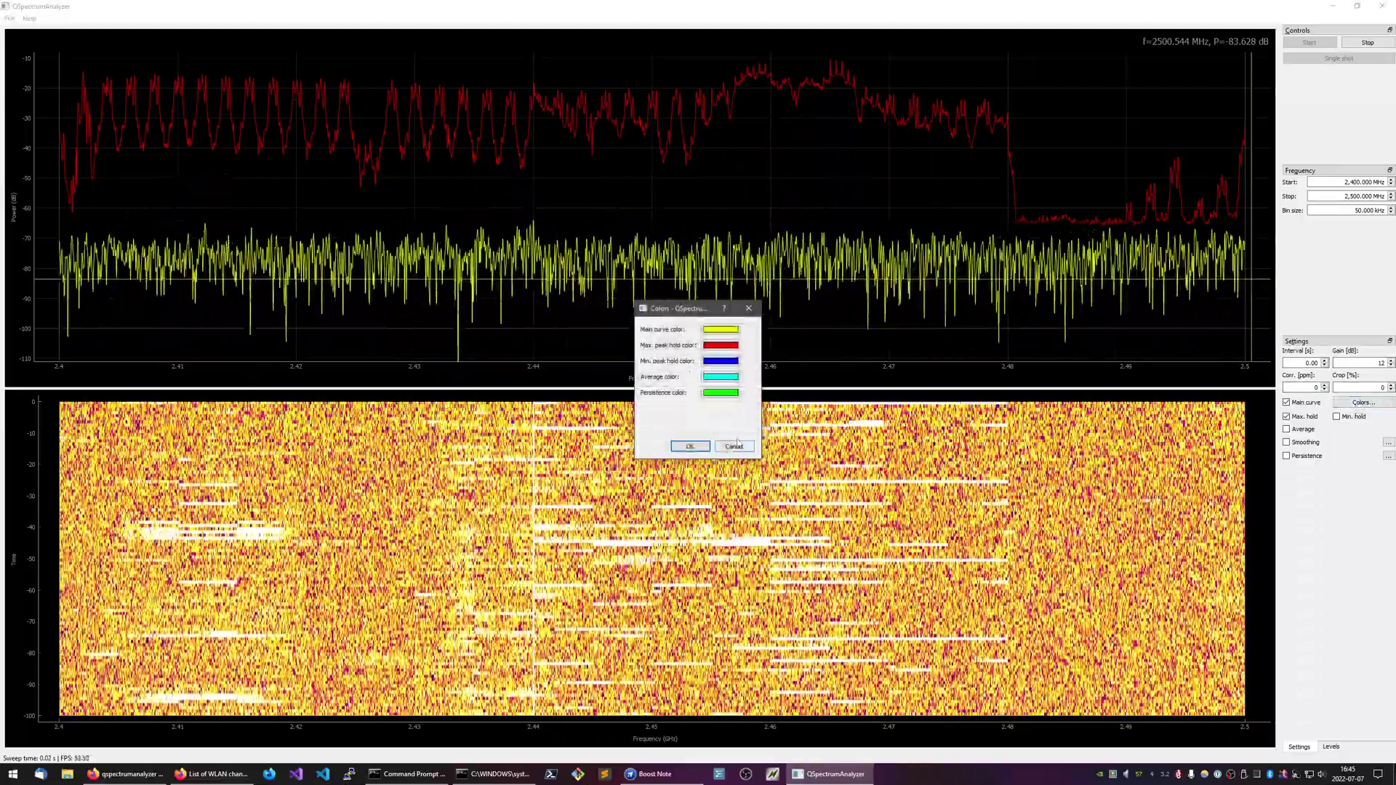
click(690, 446)
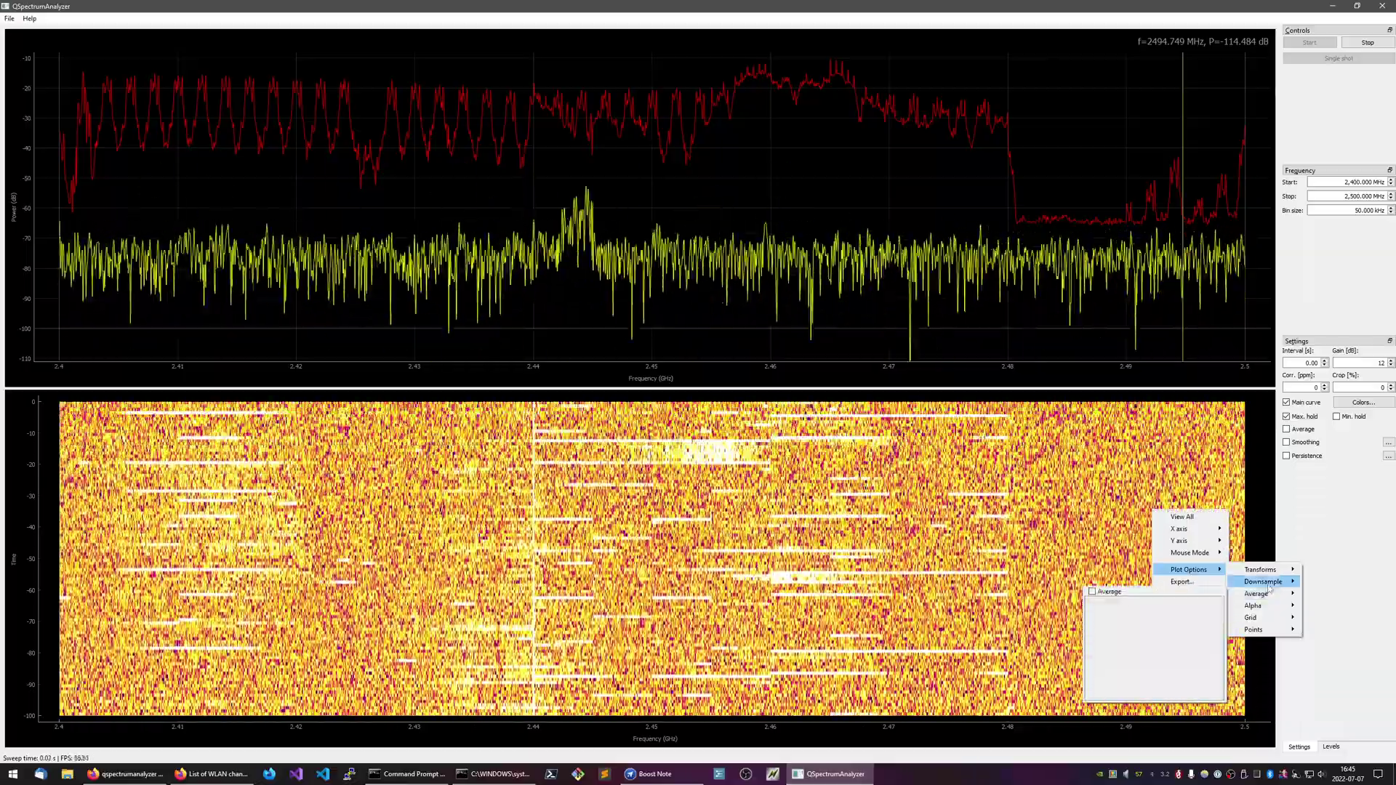
Browse the waterfall's Plot Options submenus without changing any setting
mouse_move(1265, 567)
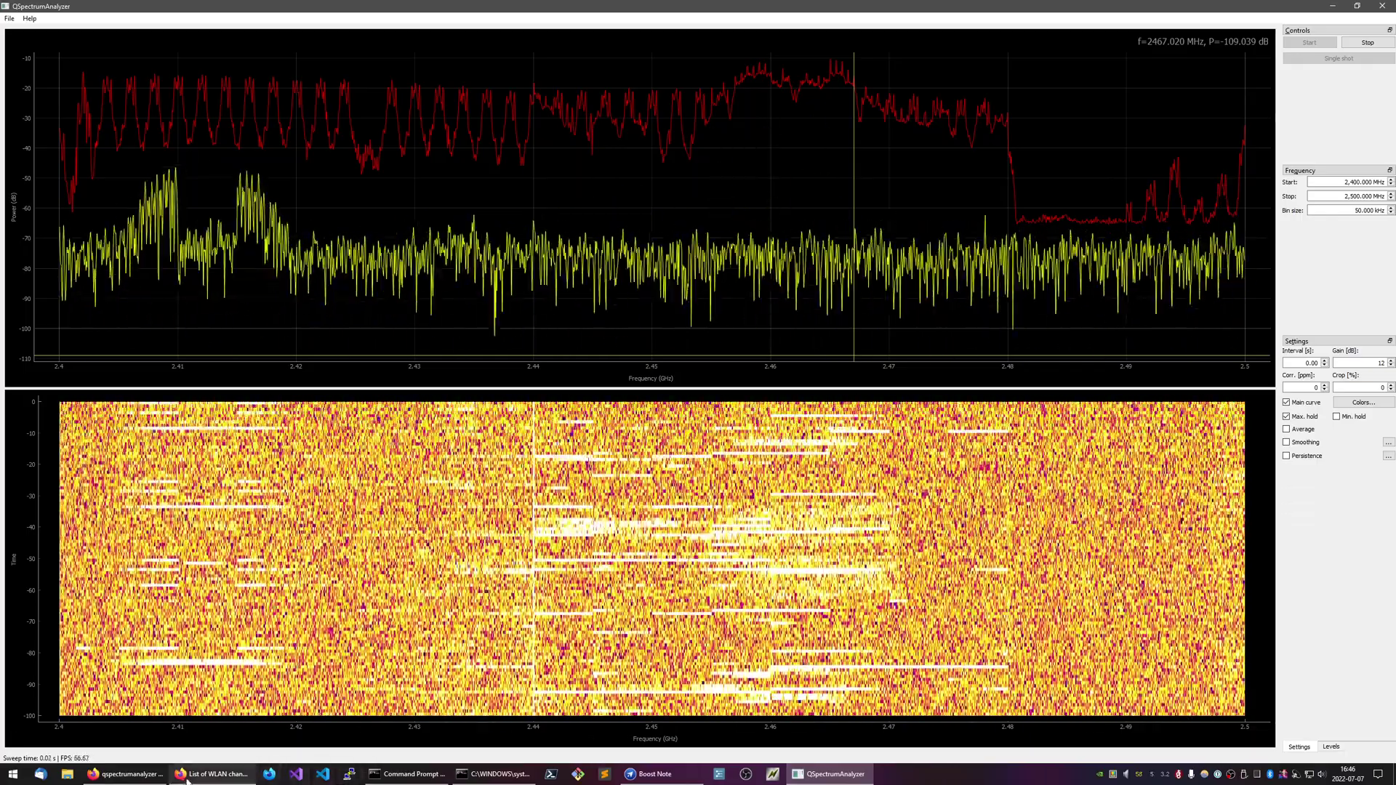
Show the WLAN channels page at the non-overlapping diagrams and select the overlapping-frequencies sentence
click(187, 777)
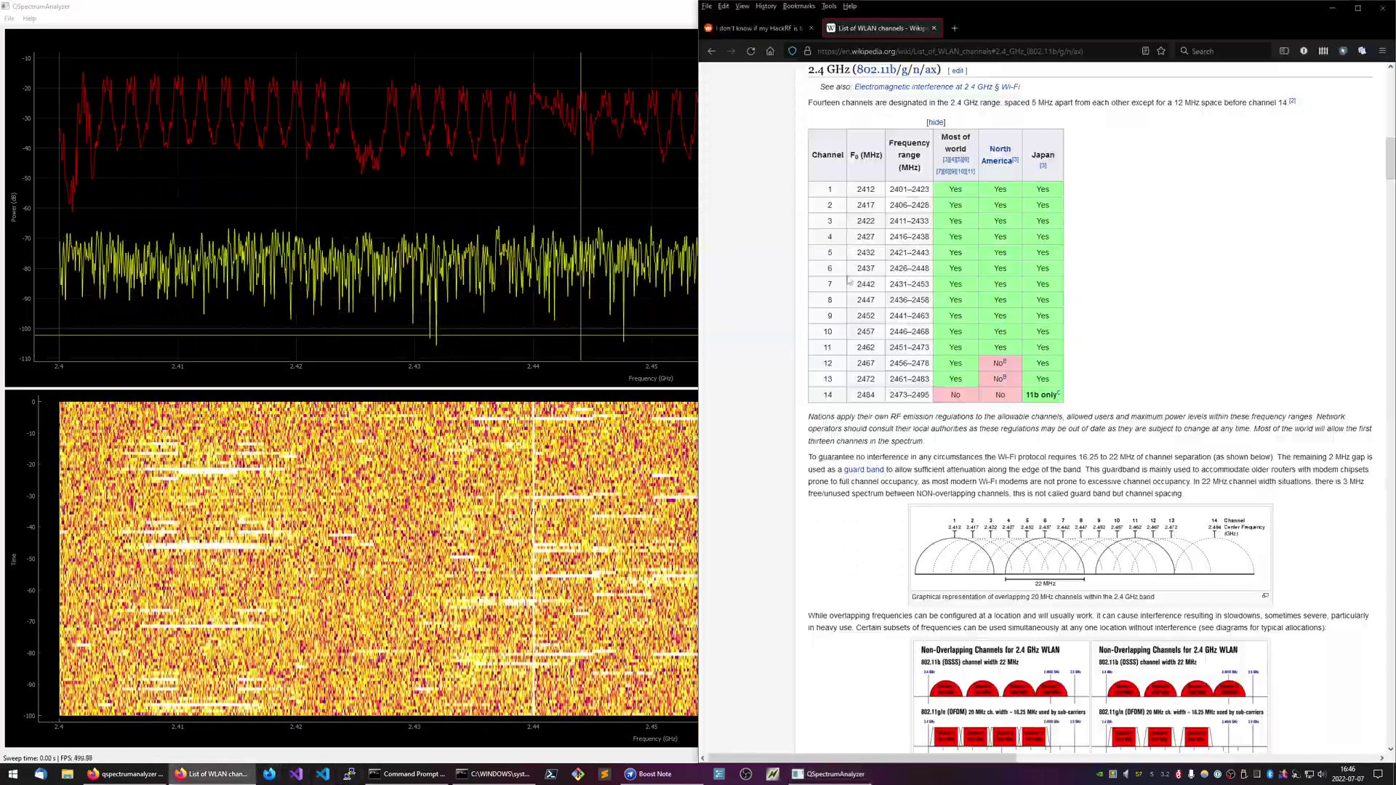
scroll(849, 282, down, 3)
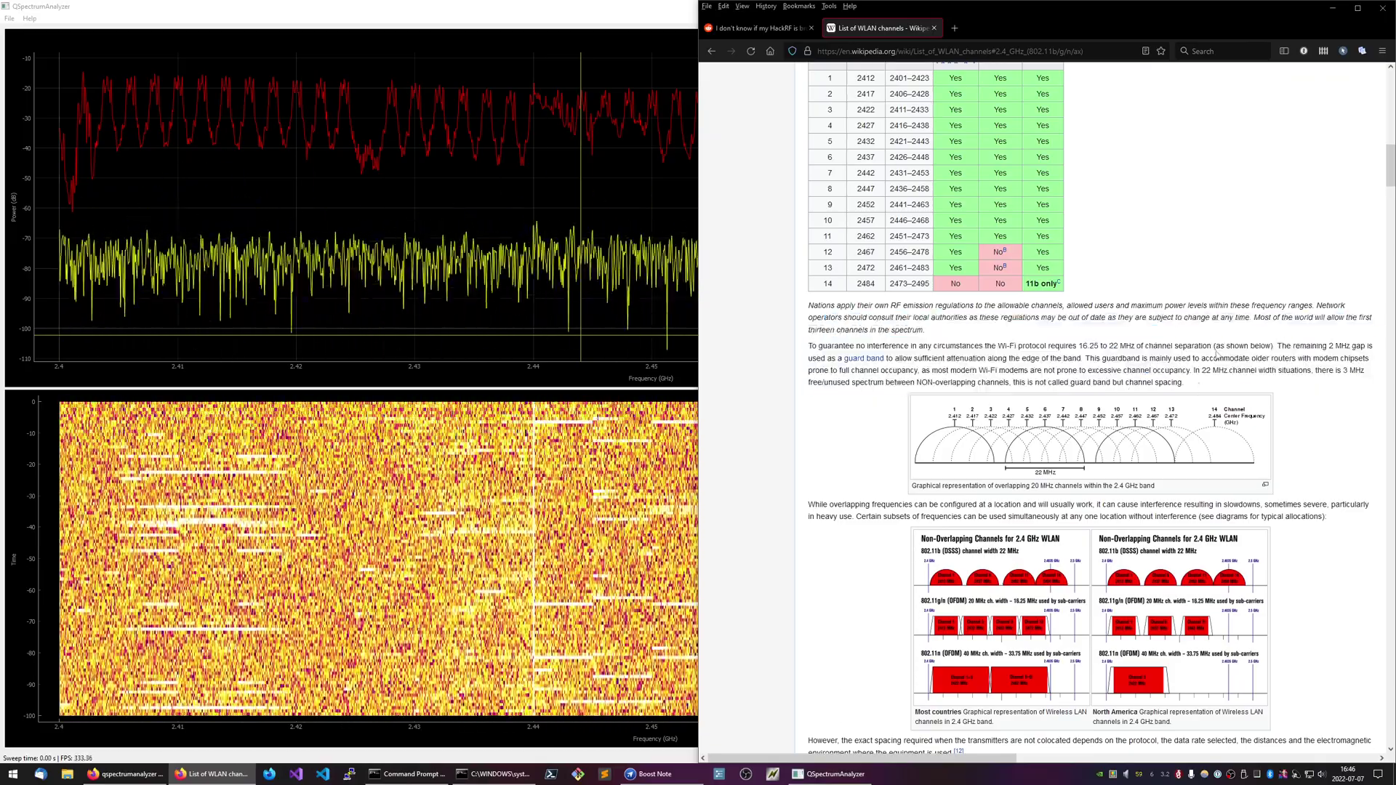
scroll(1216, 352, down, 5)
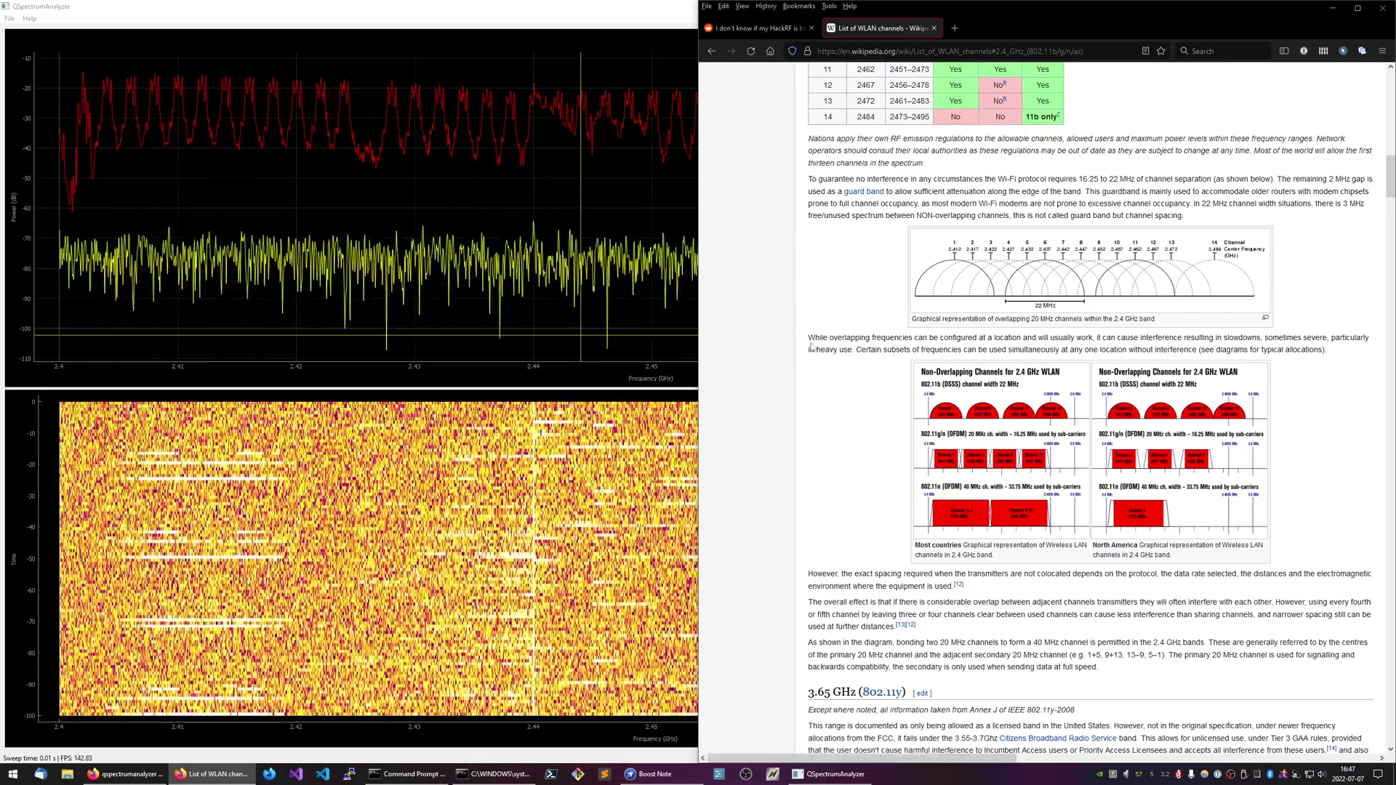
drag(1024, 349, 916, 338)
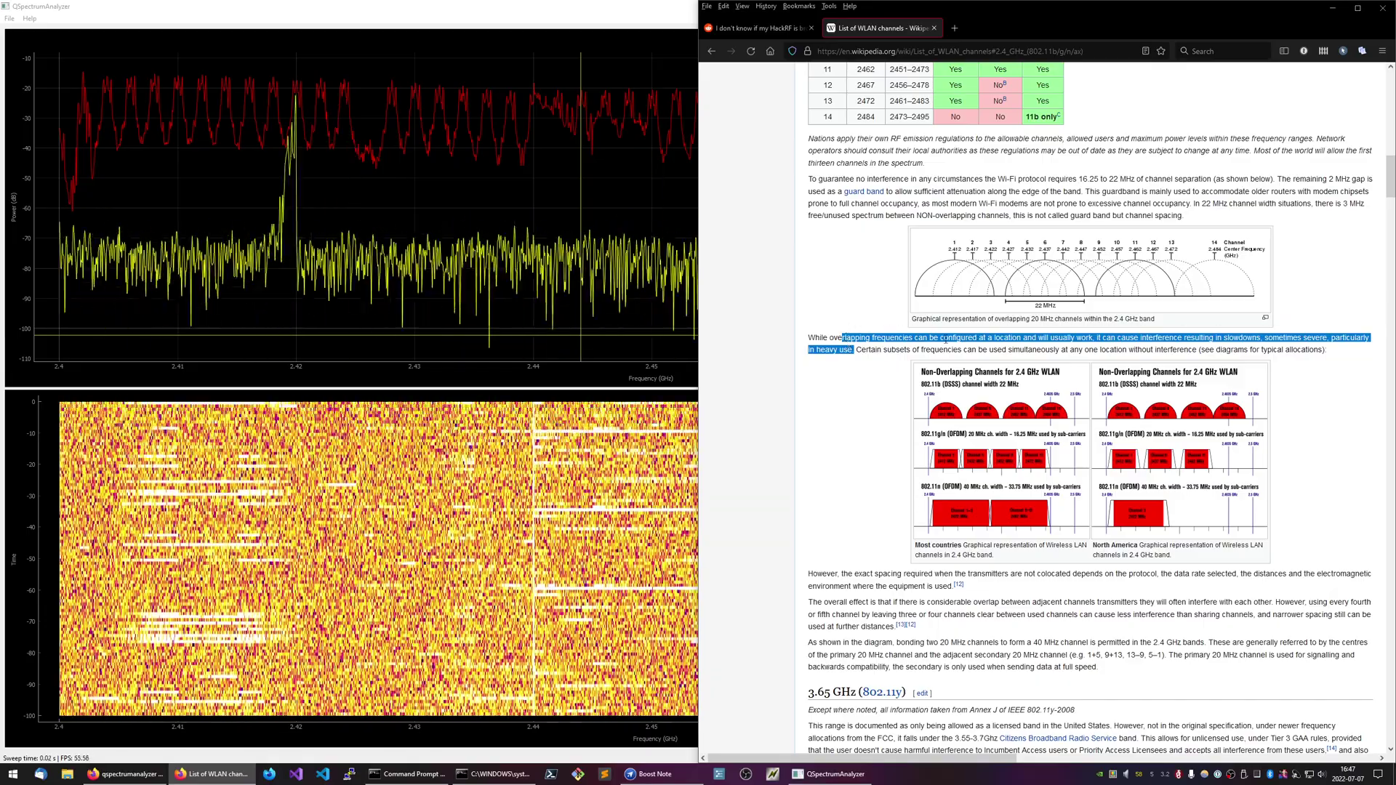
right_click(990, 417)
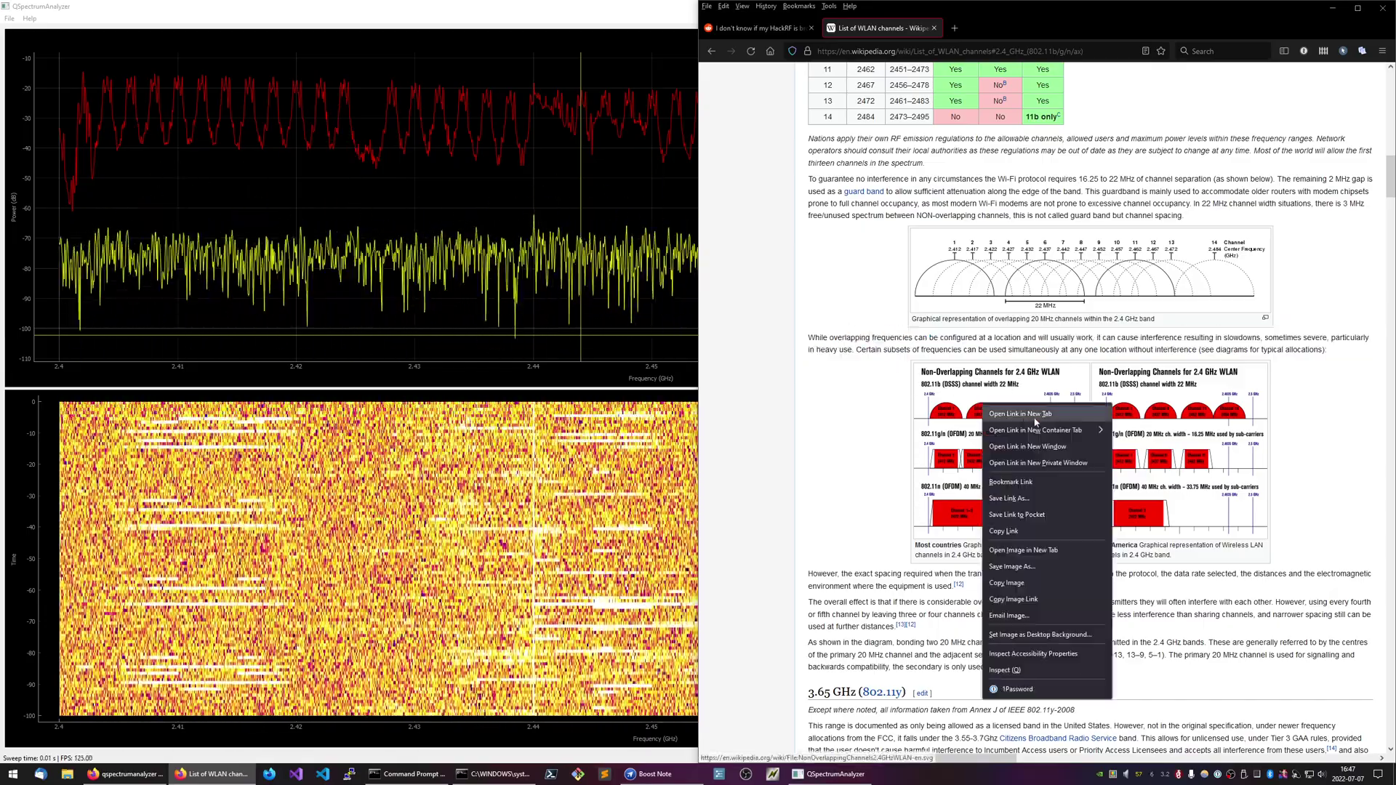
click(1035, 416)
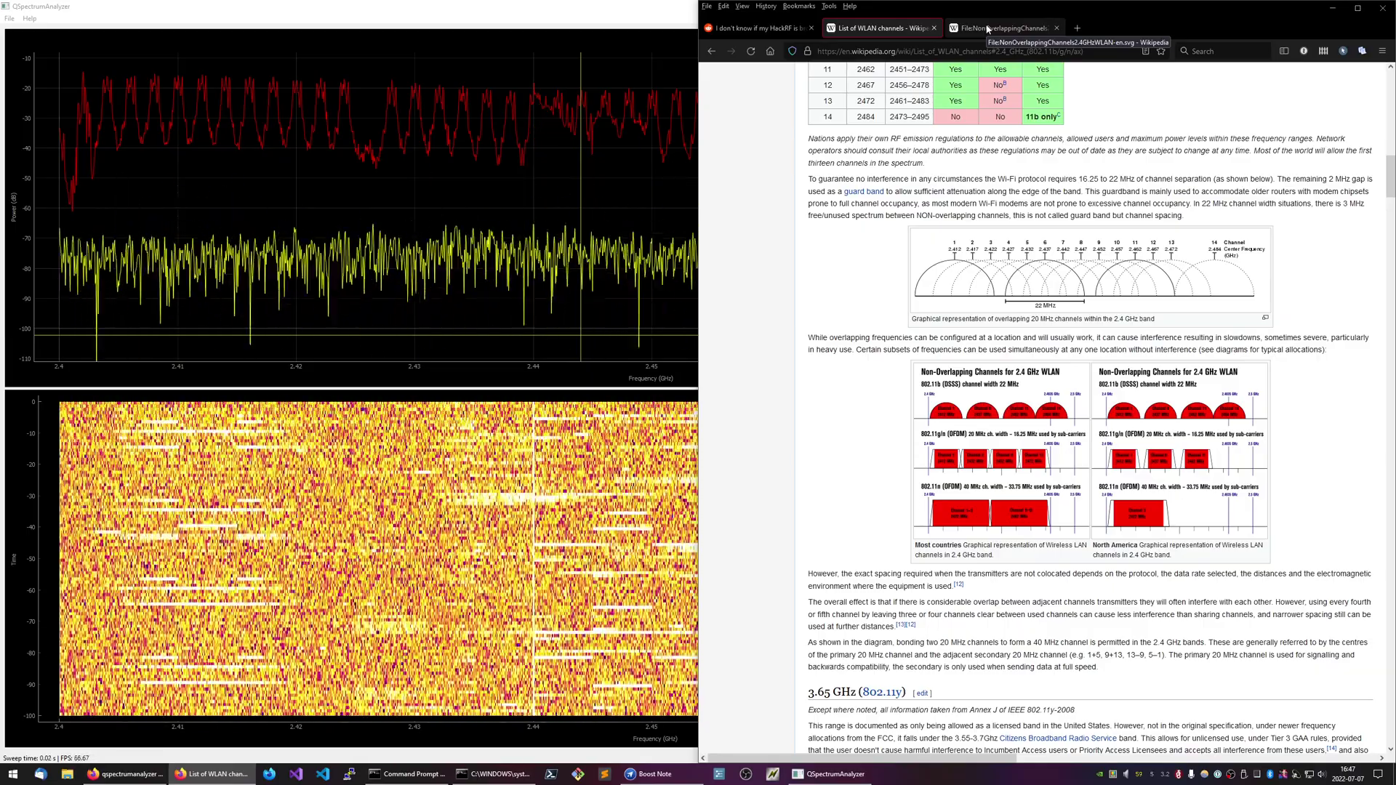
click(988, 28)
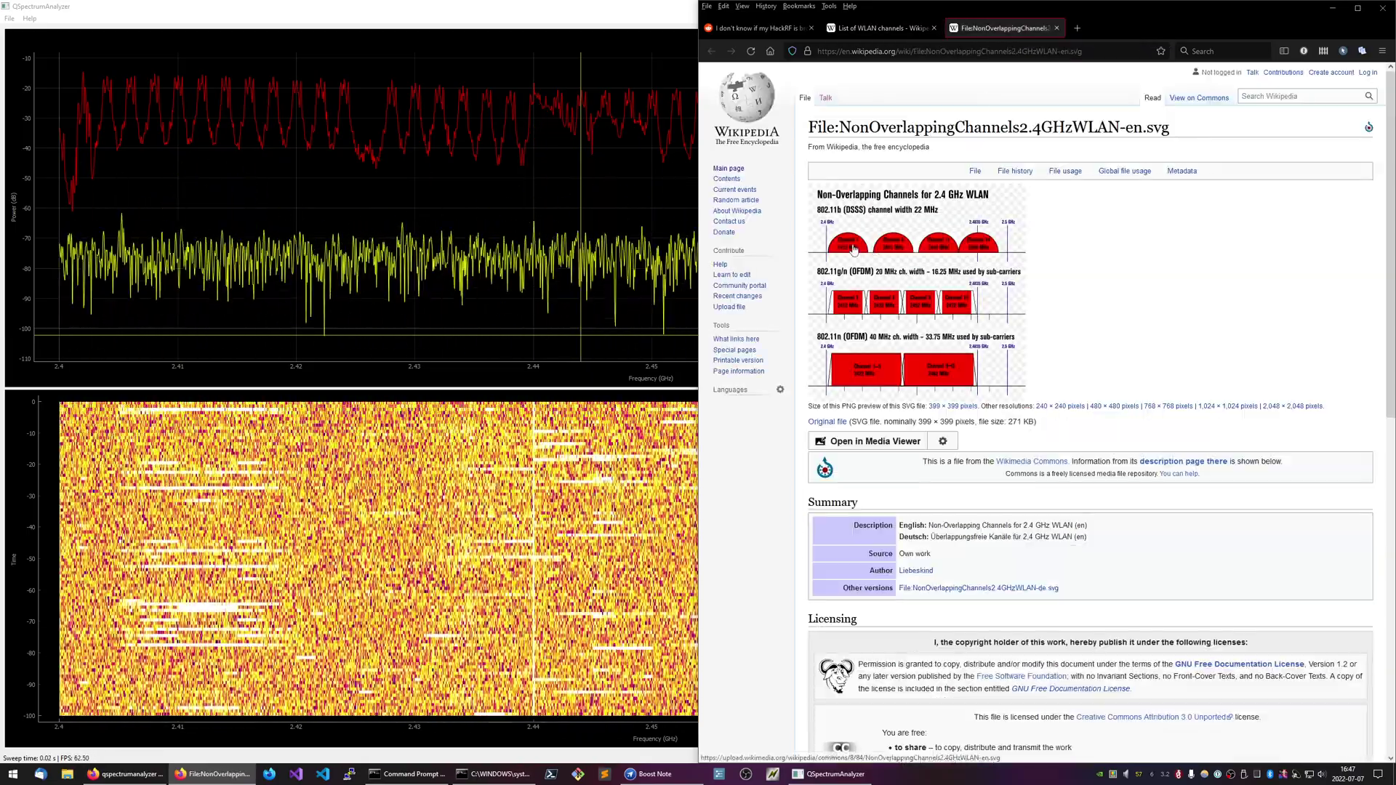
click(852, 247)
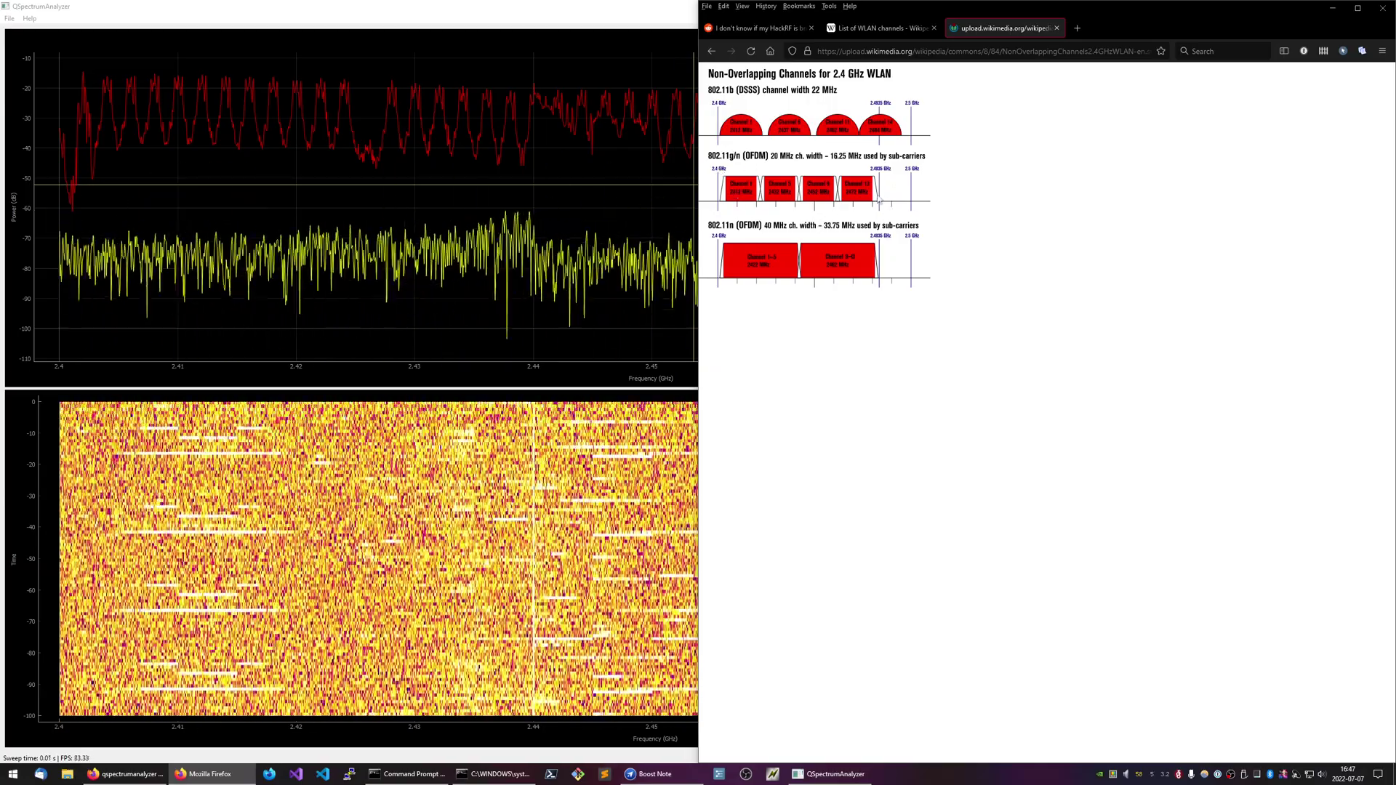
click(1057, 29)
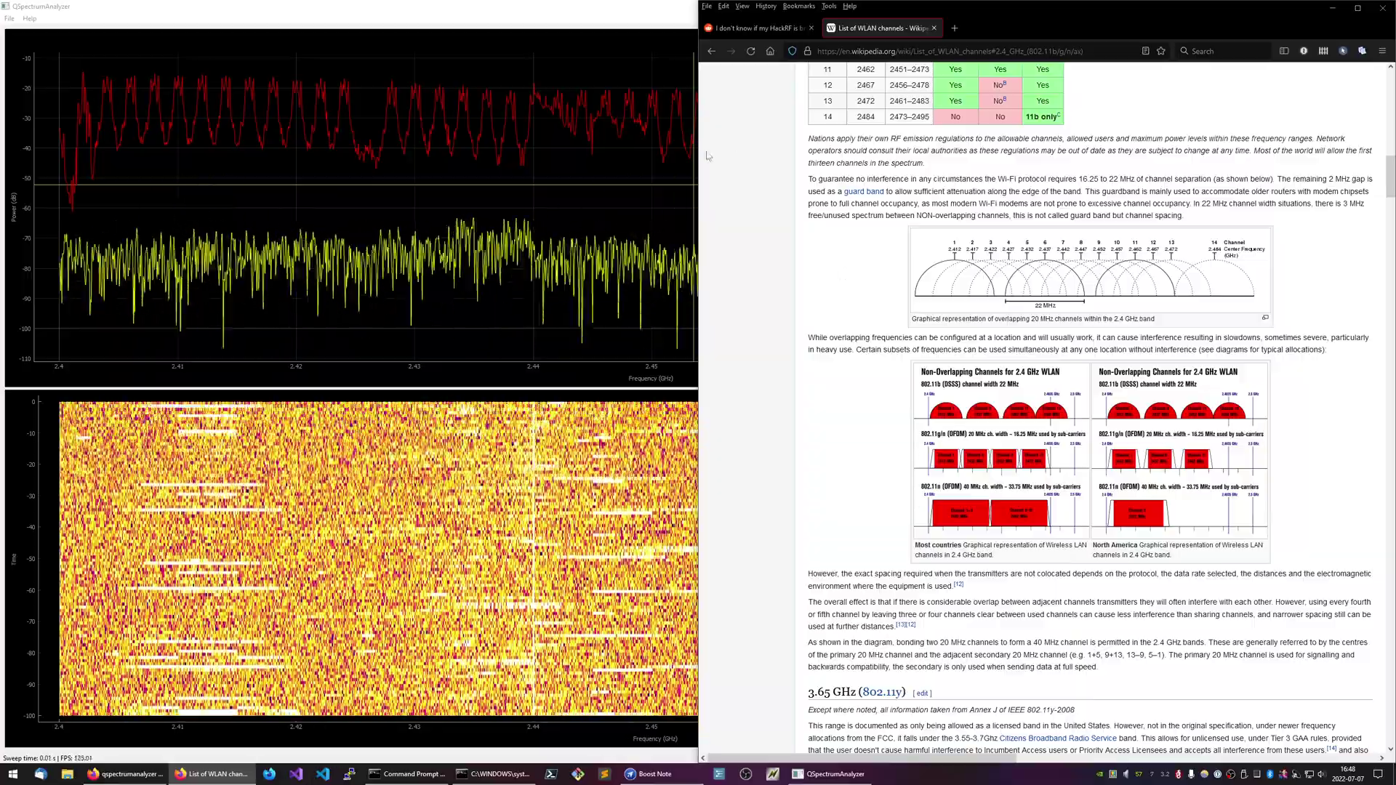
Maximize the QSpectrumAnalyzer window to fill the screen
double_click(652, 9)
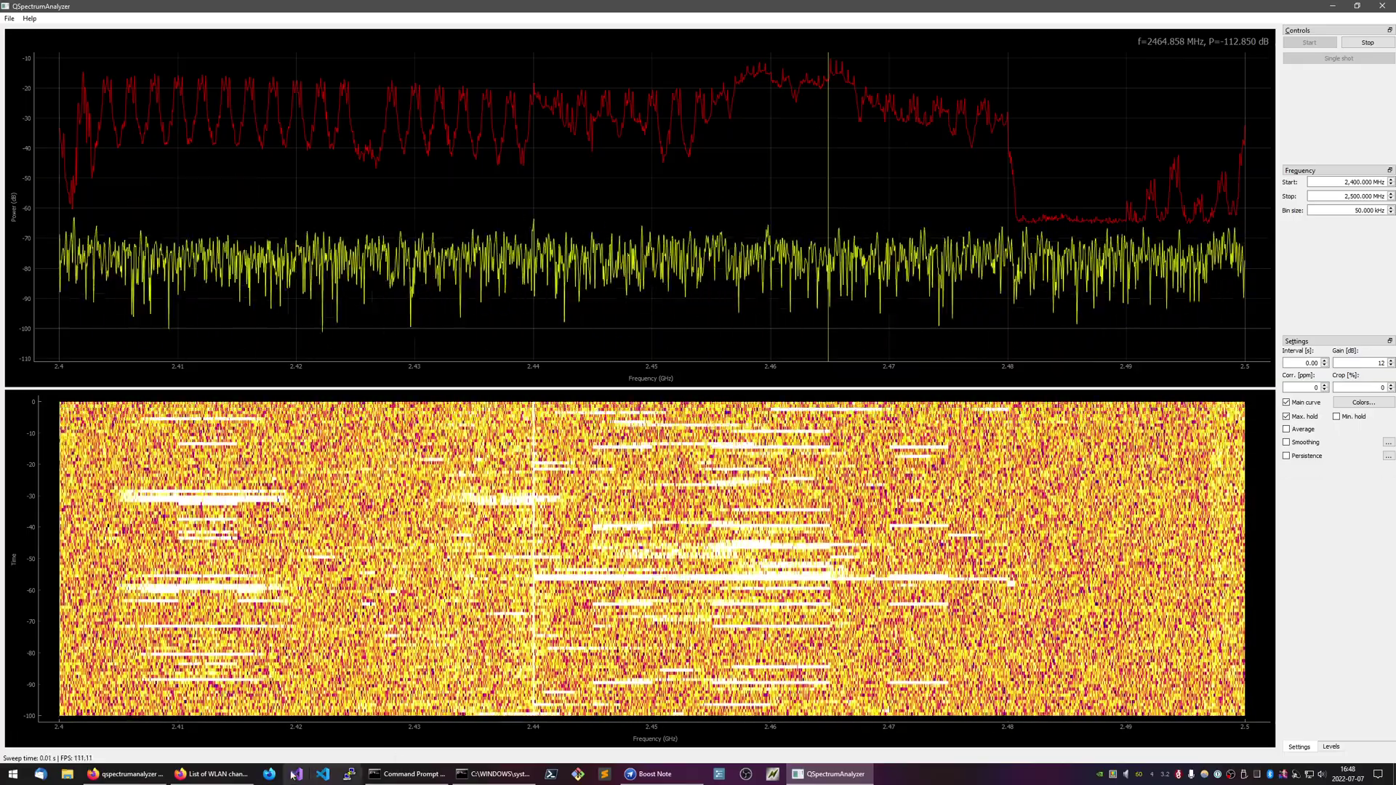
Highlight channel 13's 2461–2483 MHz and channel 14's 2473–2495 MHz ranges in the table
key(alt+Tab)
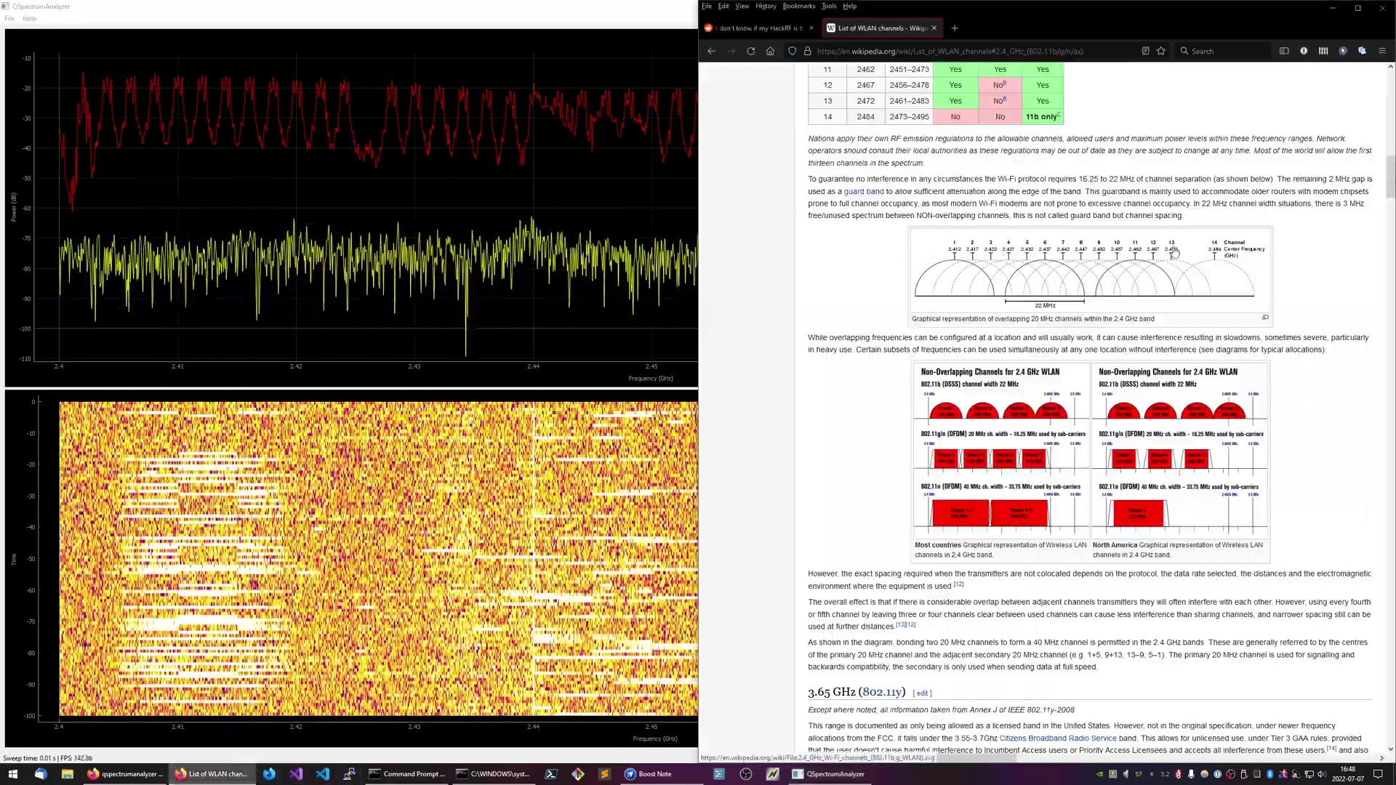
scroll(1228, 254, up, 3)
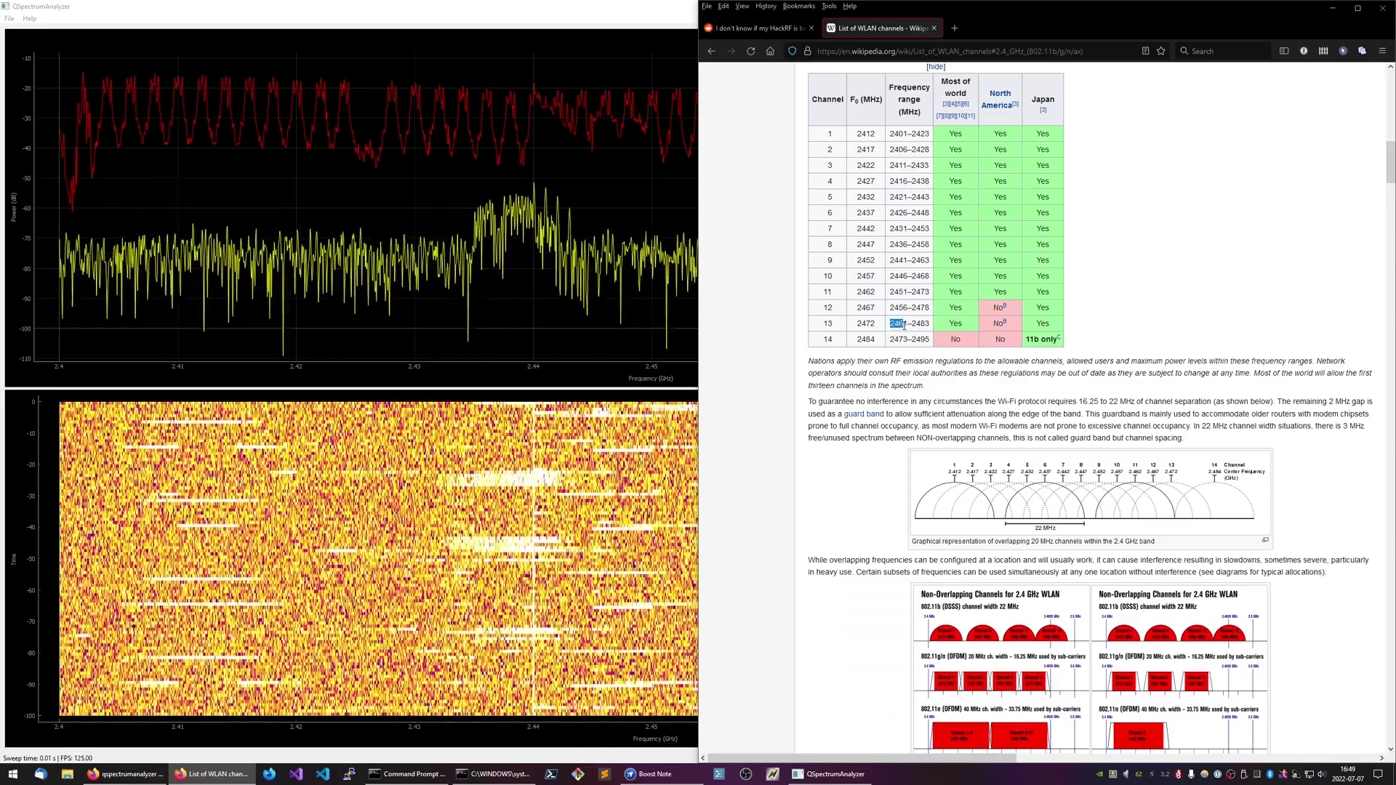
drag(892, 323, 929, 326)
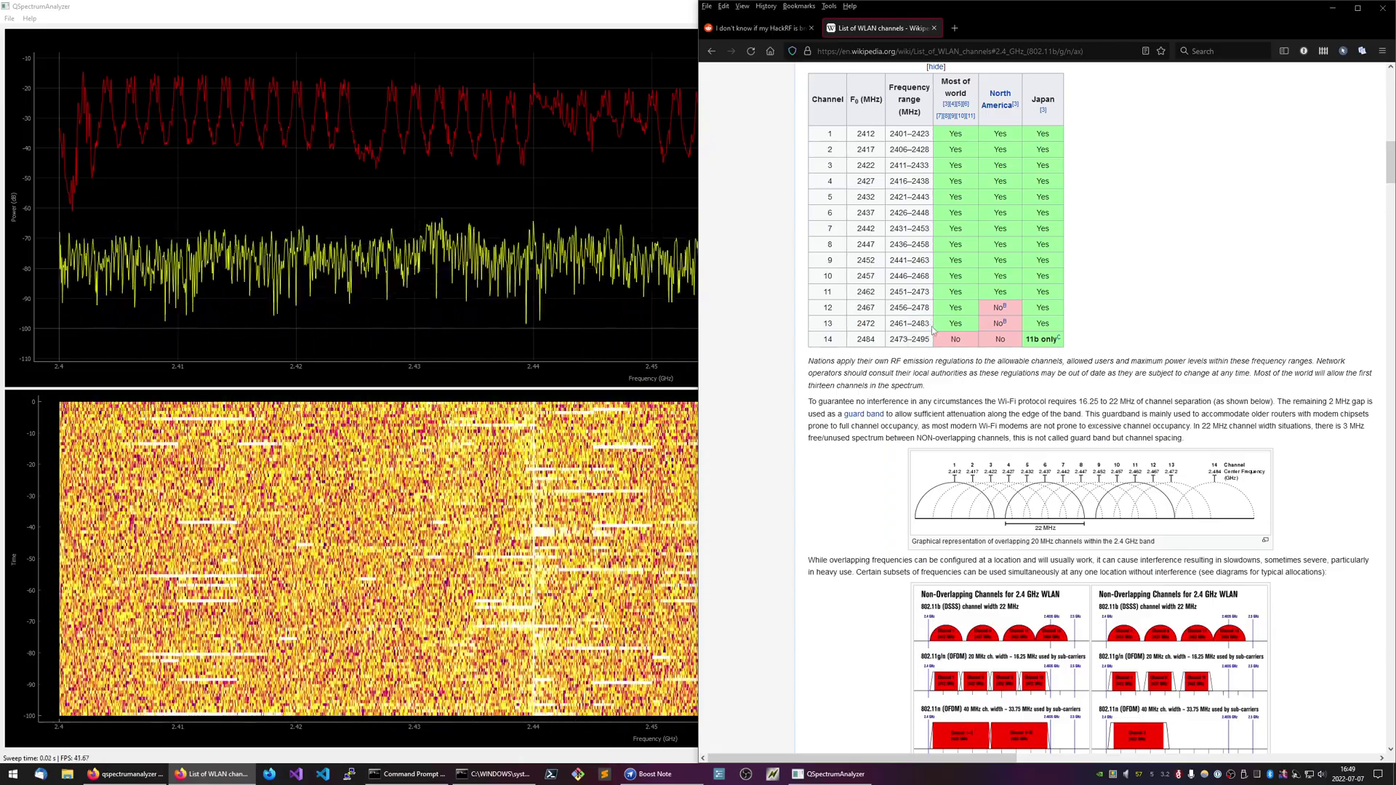
drag(886, 348, 919, 337)
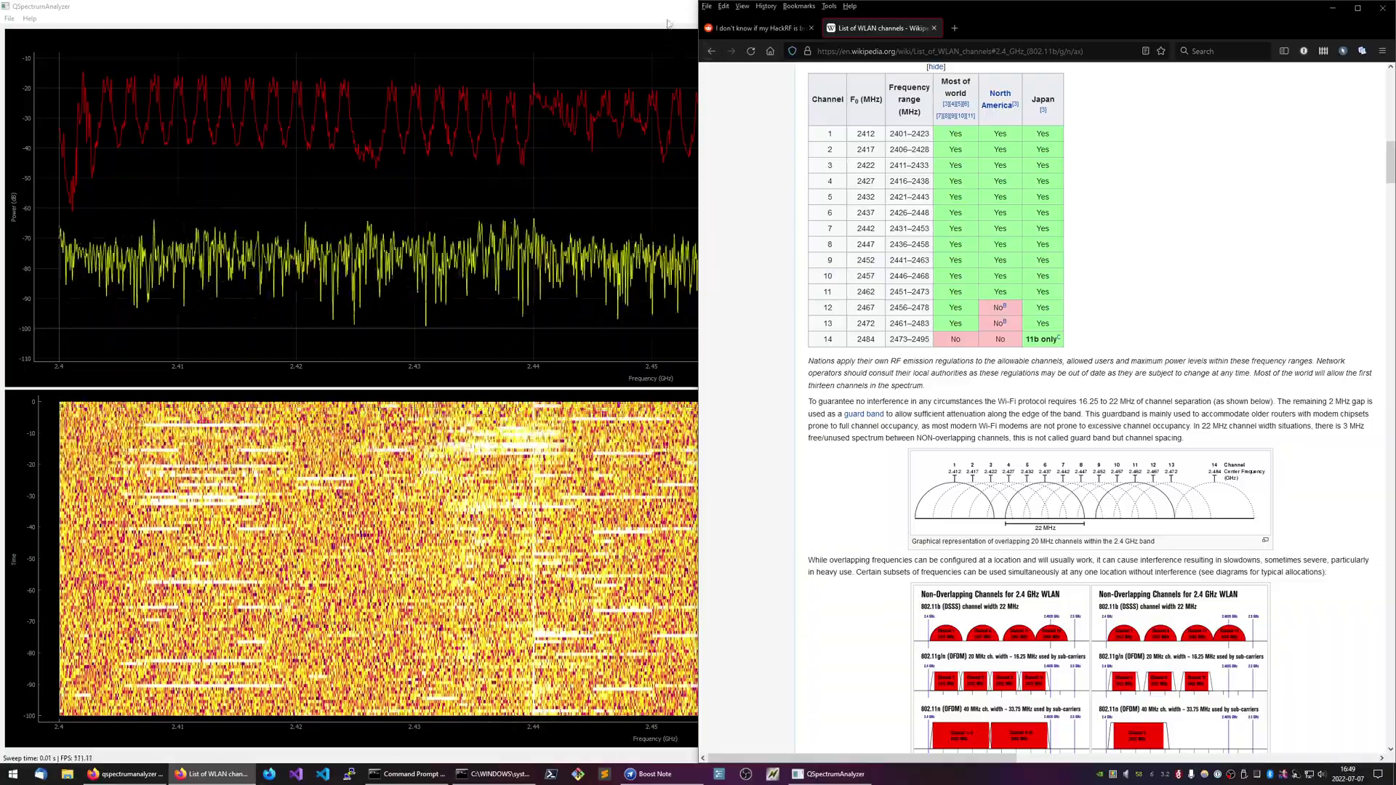
Switch back to the full-screen QSpectrumAnalyzer 2.4–2.5 GHz sweep with its peak-hold curve
key(alt+Tab)
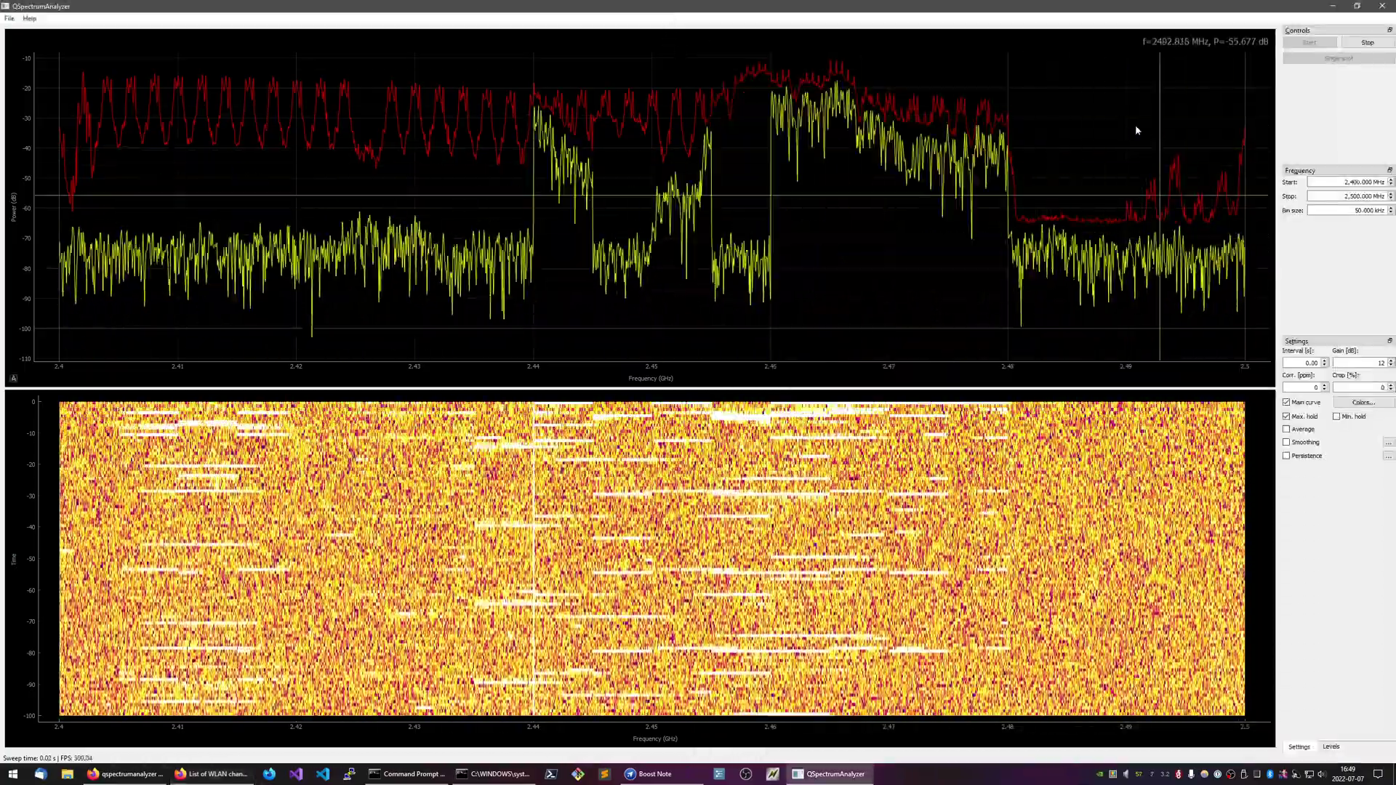